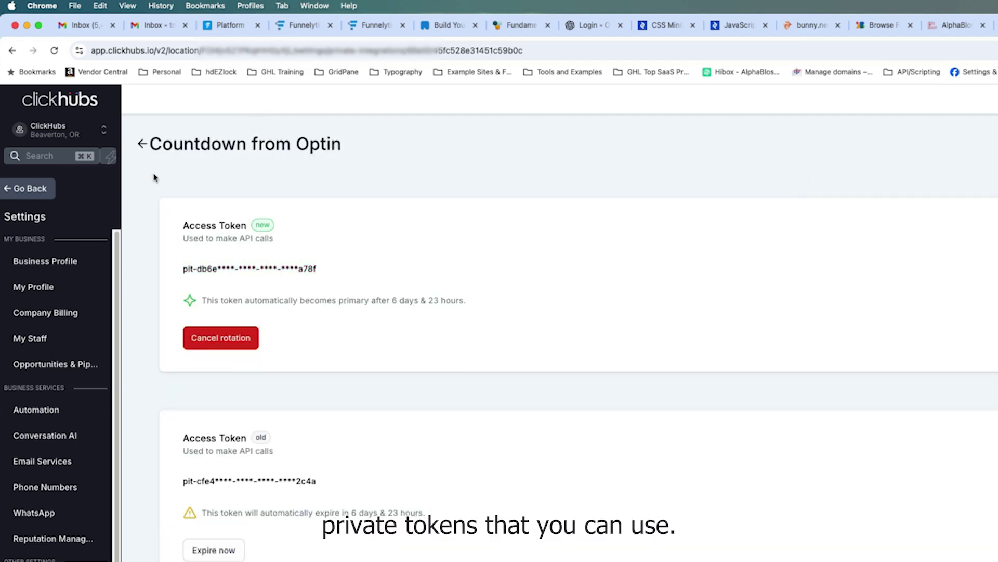
Open the Countdown from Optin private integration for editing and advance to its scopes
left_click(142, 147)
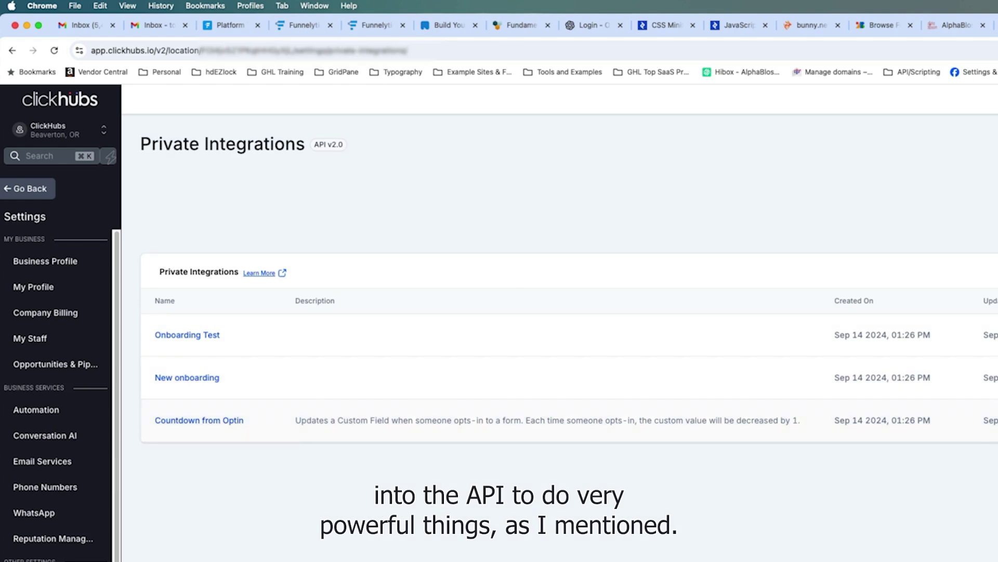
left_click(961, 422)
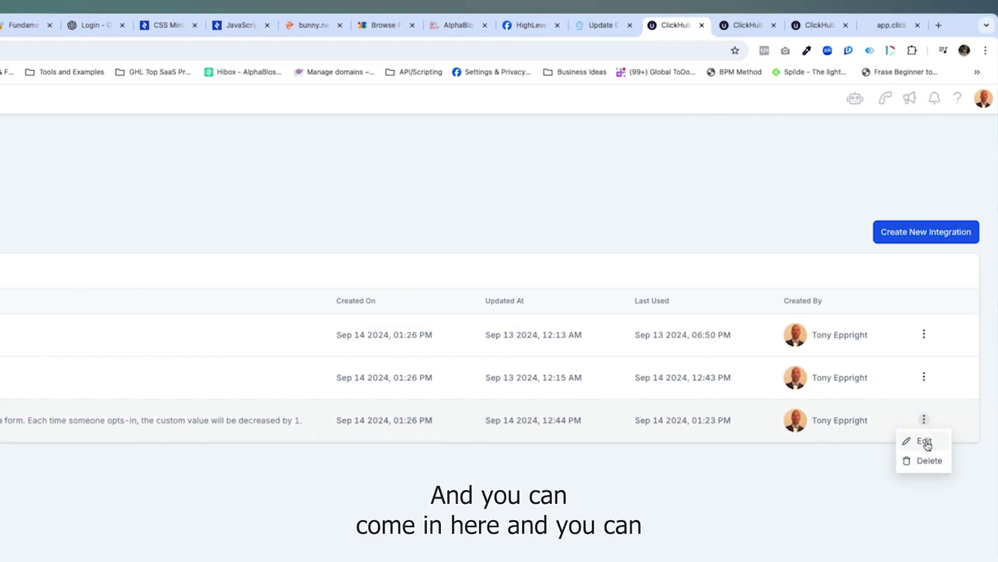
left_click(955, 445)
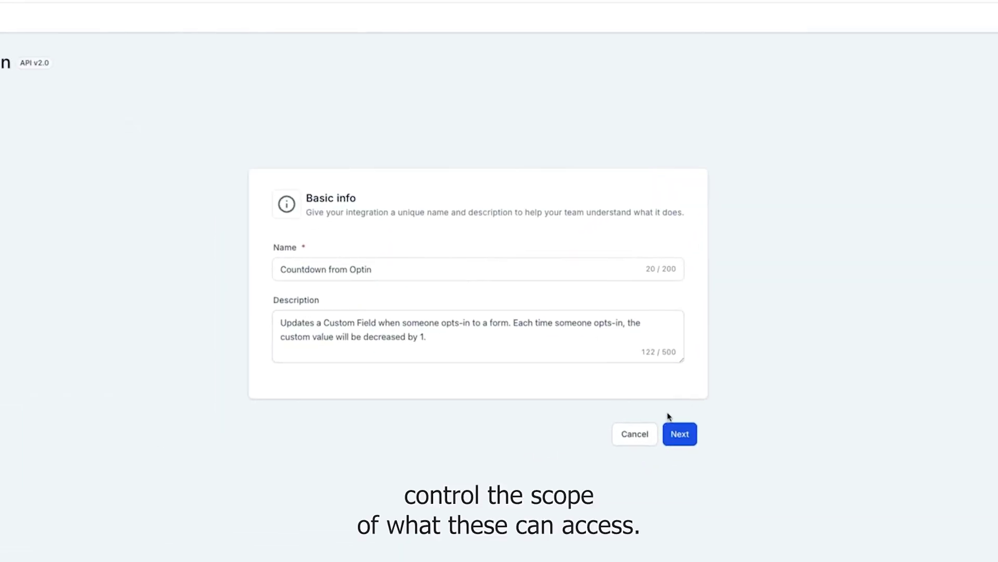
left_click(680, 433)
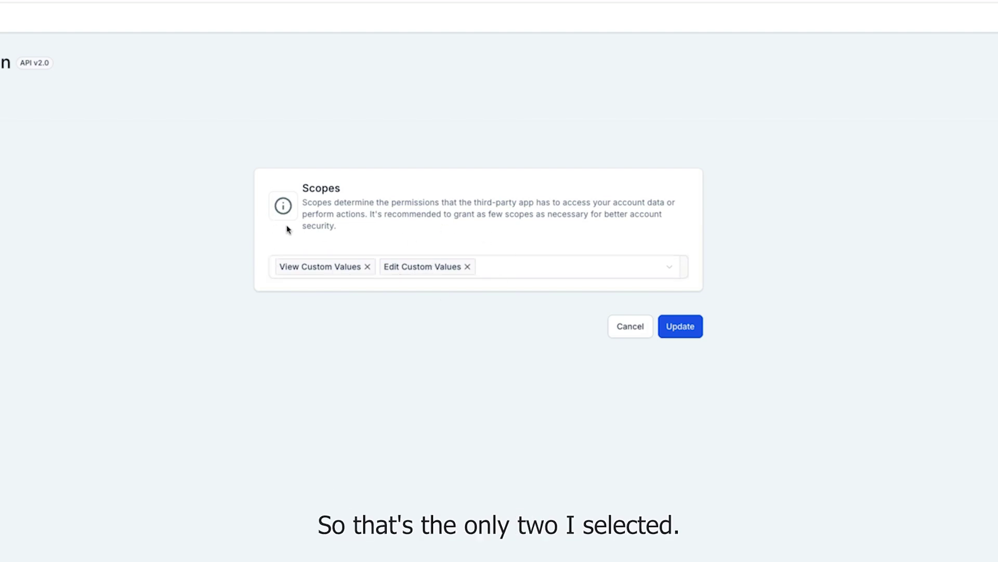
Browse the scopes list to confirm only View Custom Values and Edit Custom Values are granted
left_click(498, 266)
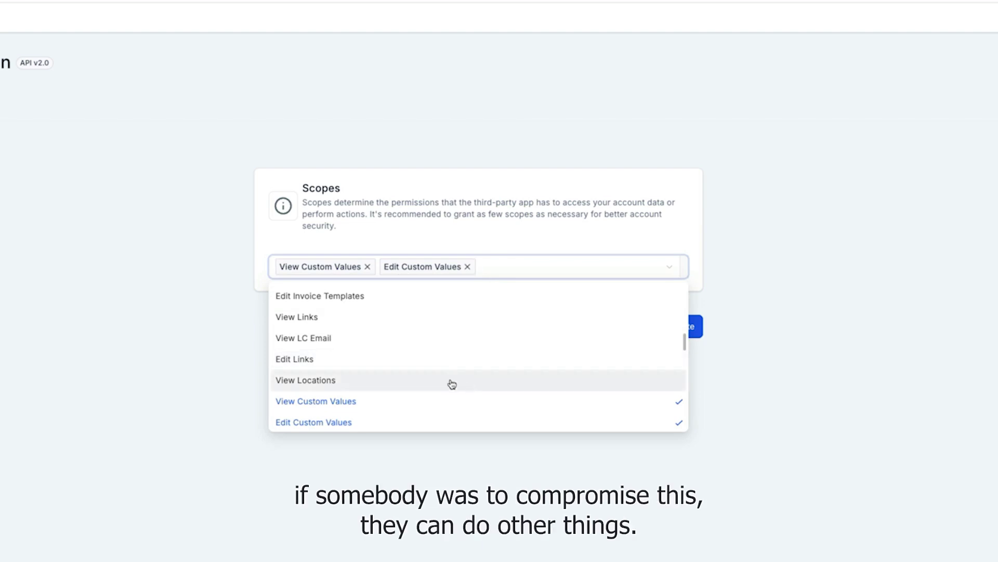
scroll(481, 359, "up", 5)
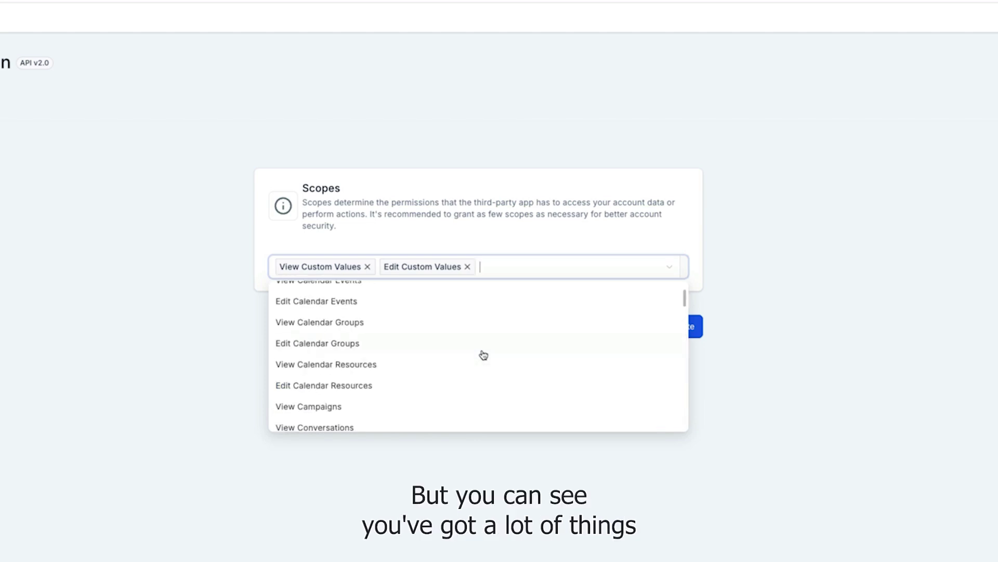
scroll(483, 354, "up", 2)
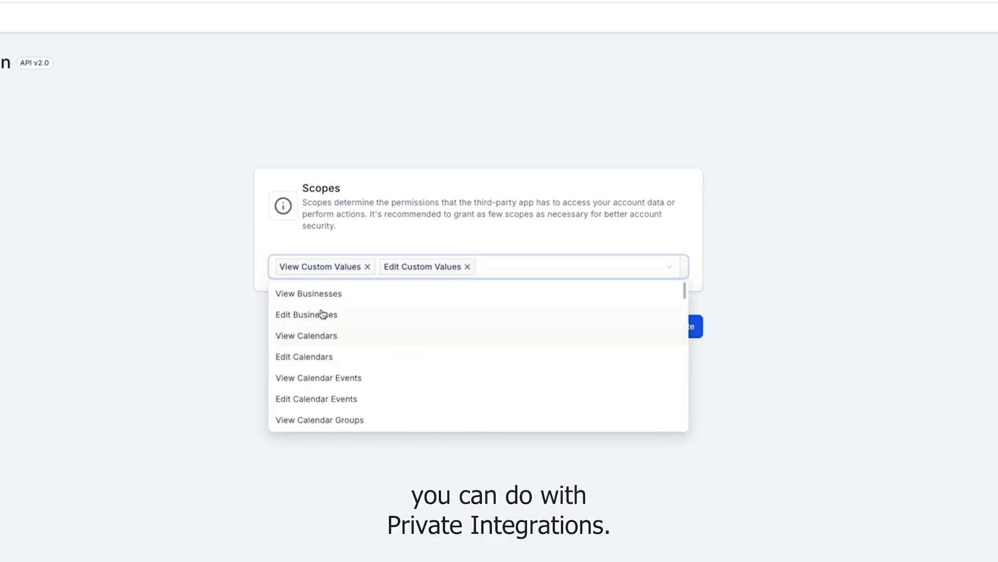
scroll(346, 358, "down", 1)
scroll(381, 384, "down", 2)
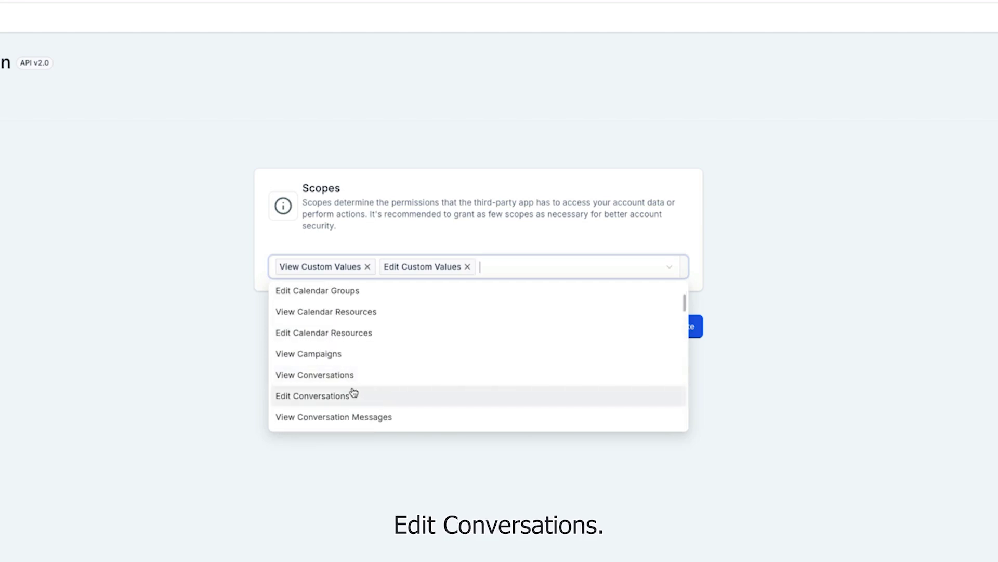
scroll(354, 392, "down", 3)
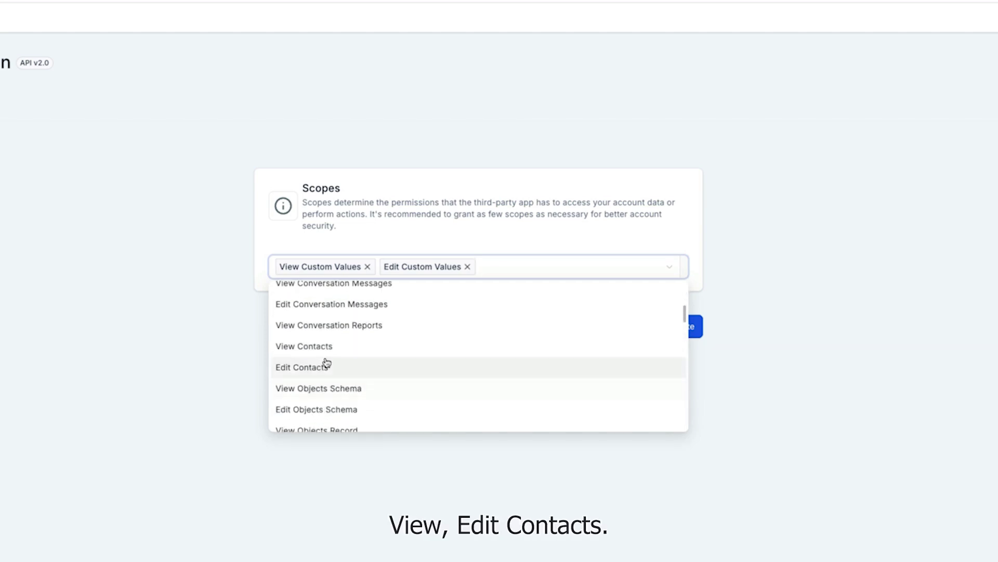
scroll(426, 384, "down", 3)
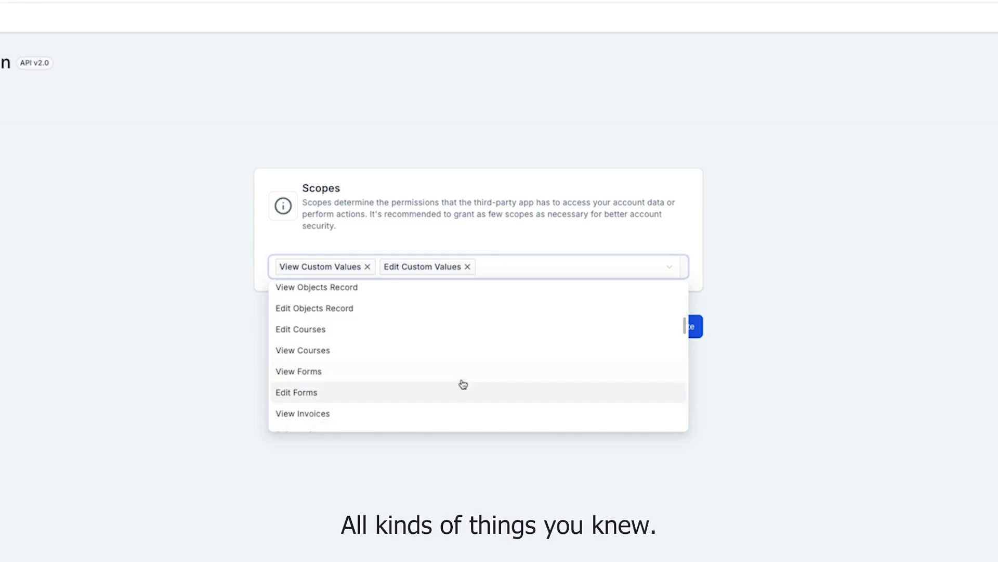
scroll(463, 384, "down", 4)
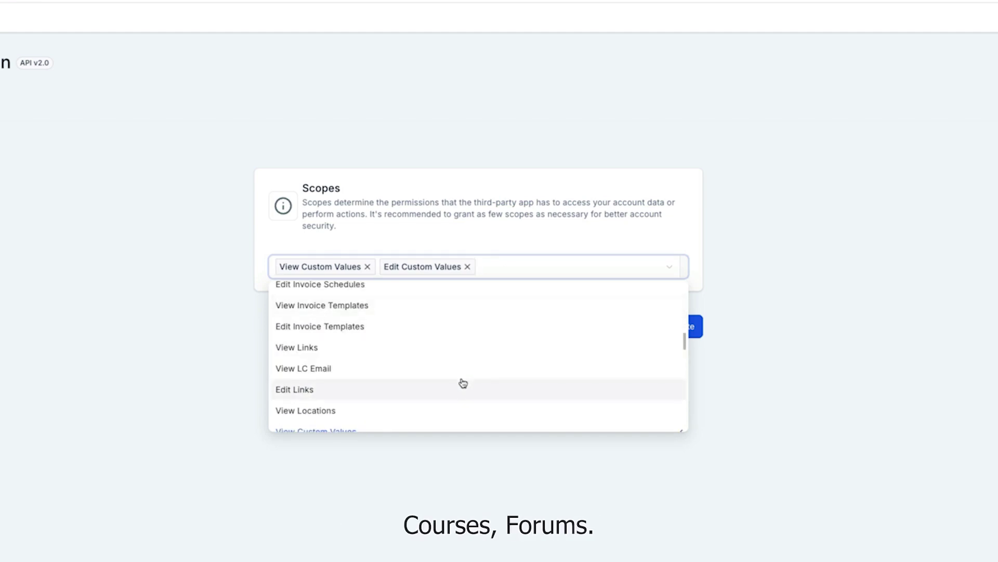
scroll(463, 383, "down", 3)
scroll(463, 383, "down", 10)
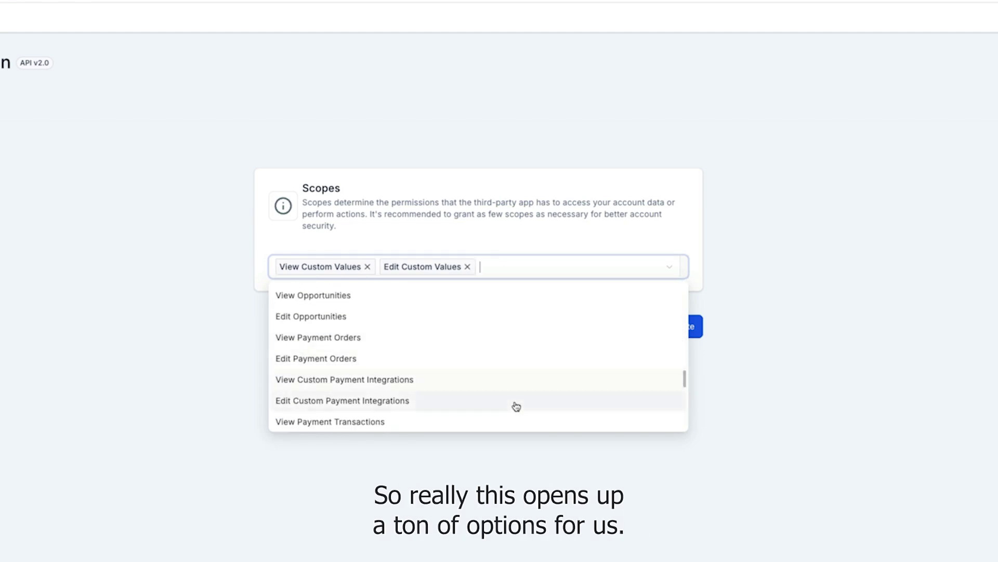
left_click(827, 413)
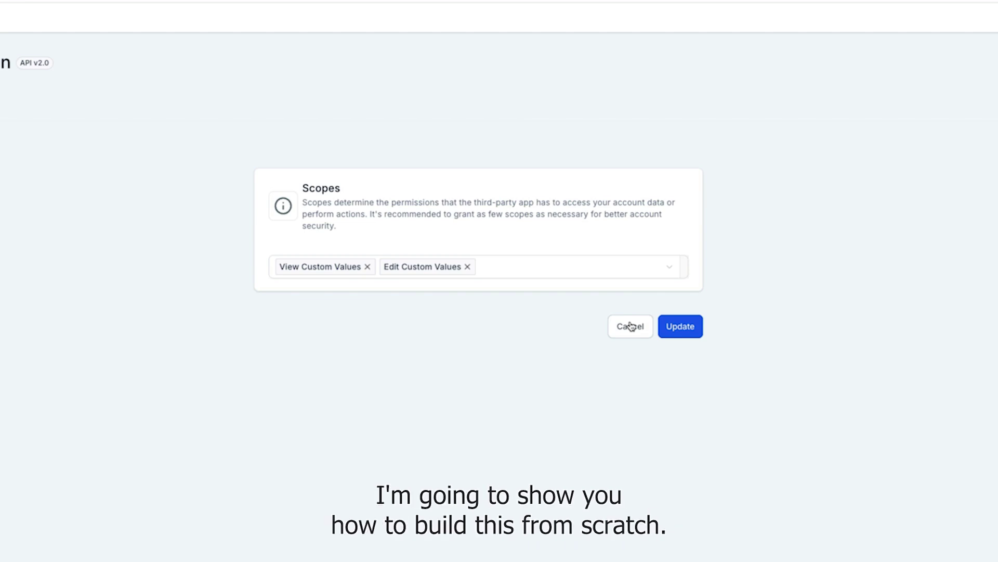
Cancel the scope edit and check that the opt-in page heading shows 10 spots left
left_click(631, 326)
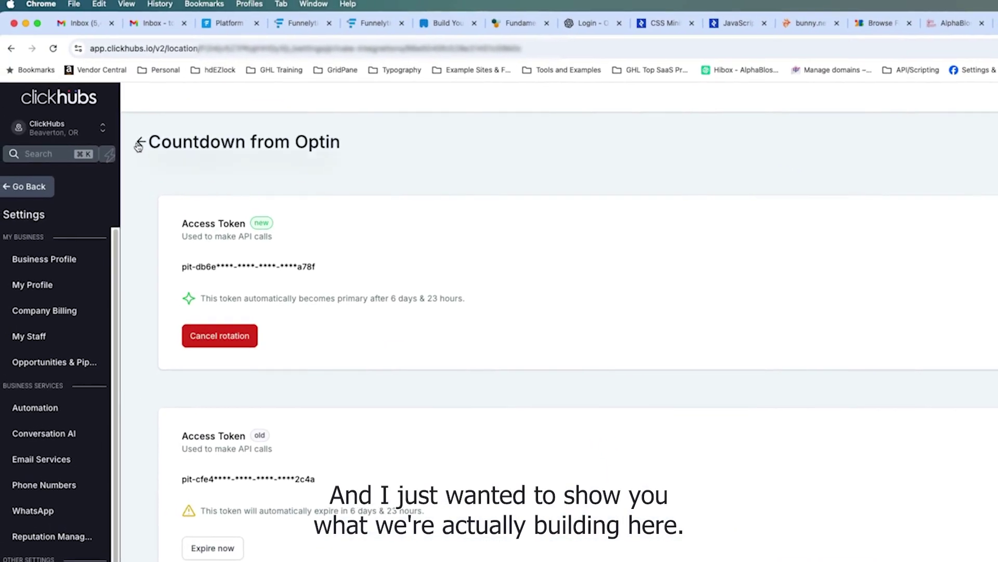
left_click(139, 144)
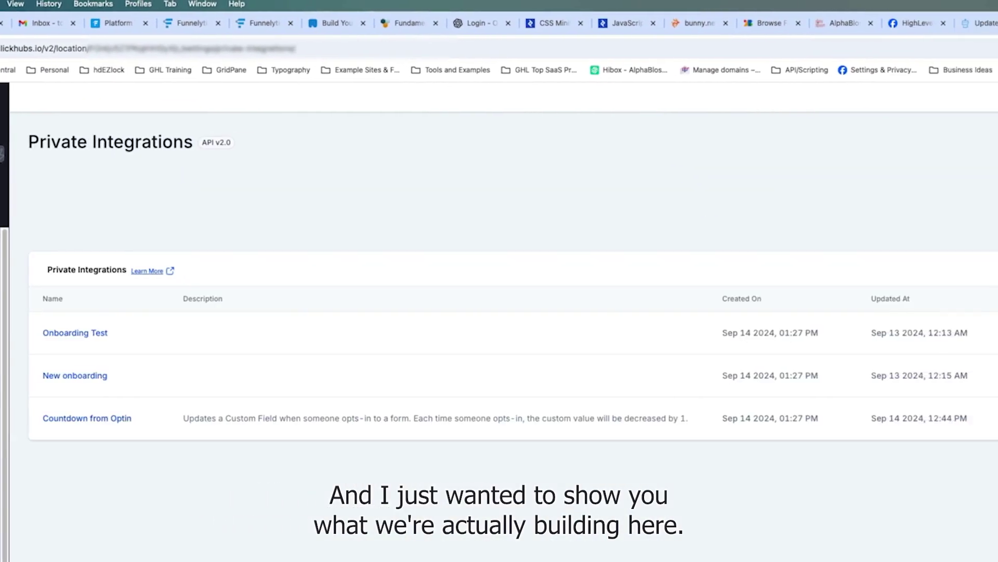
left_click(891, 21)
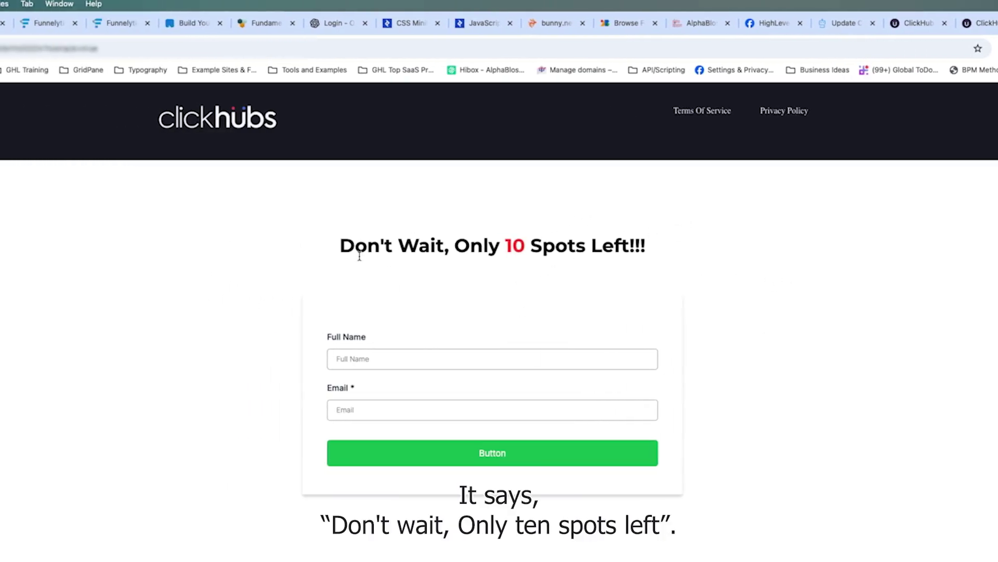
left_click_drag(504, 249, 524, 242)
left_click(534, 245)
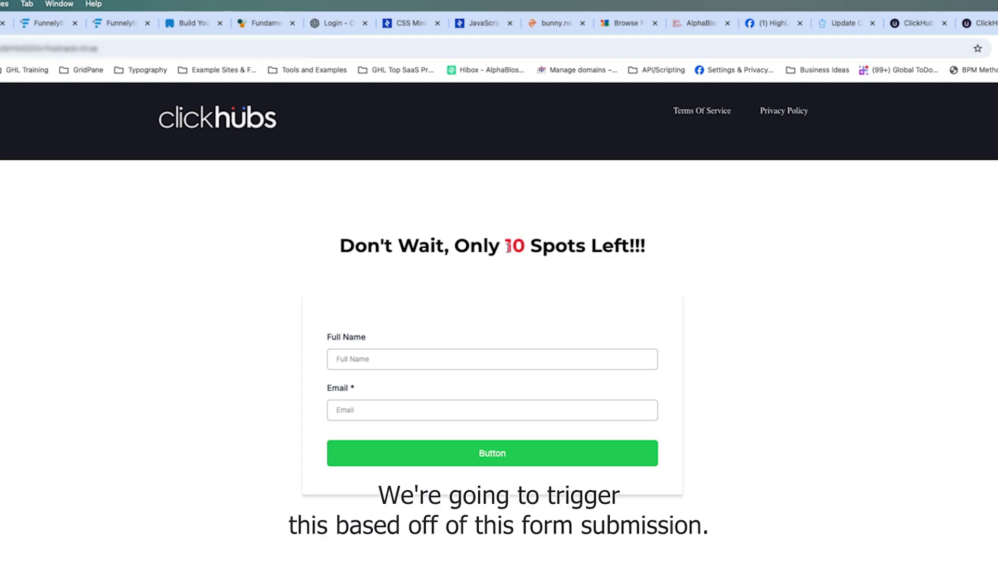
Submit the opt-in form with saved name and email, then confirm the count reads 9 after reloading
left_click(385, 359)
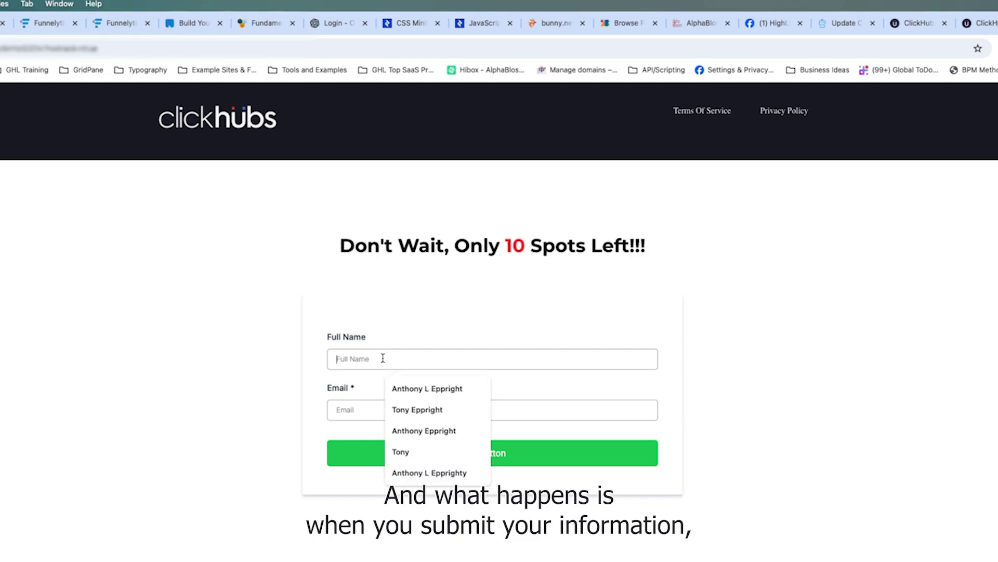
left_click(414, 388)
left_click(382, 405)
left_click(423, 460)
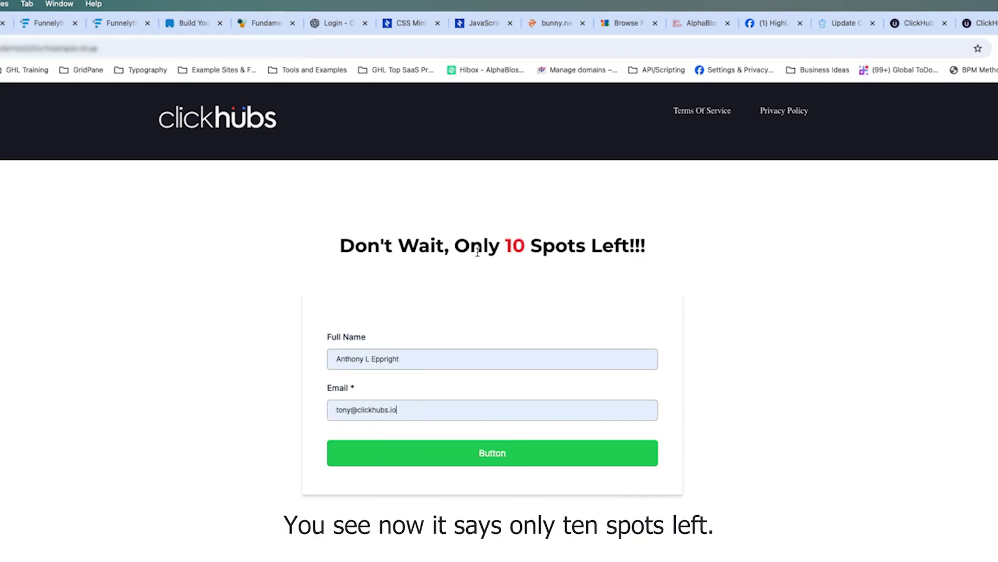
left_click(491, 452)
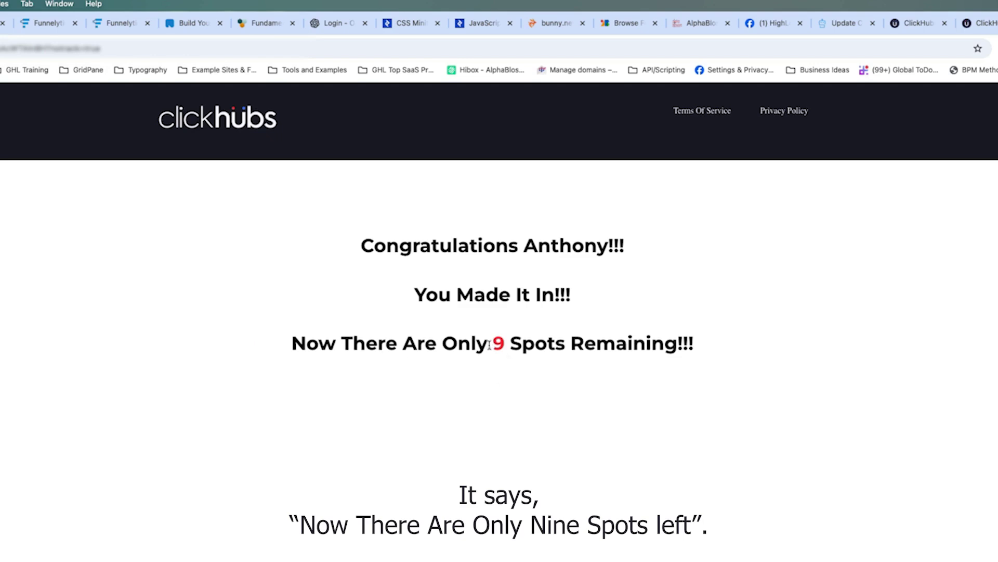
left_click_drag(493, 343, 503, 342)
left_click(522, 348)
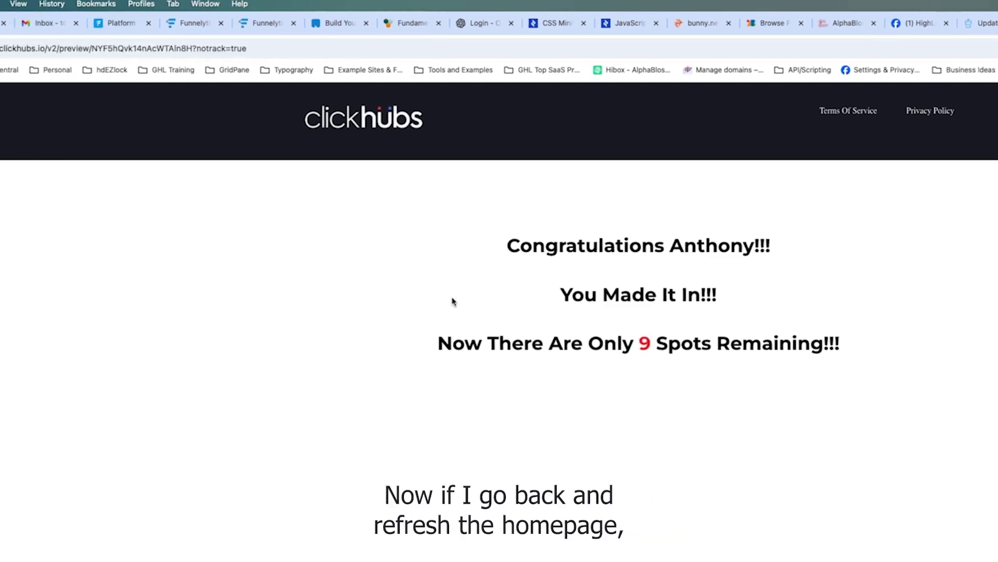
left_click(11, 48)
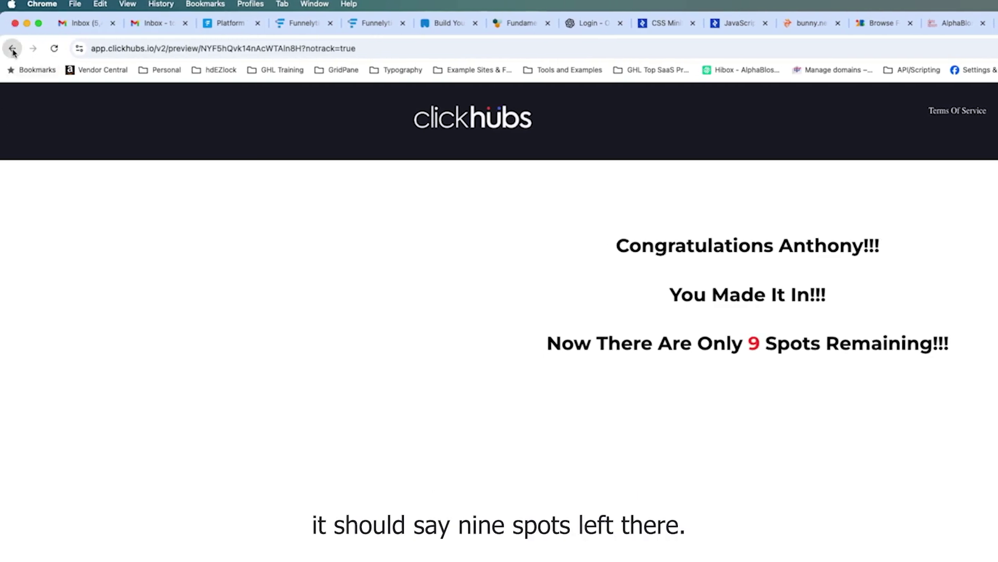
left_click(54, 48)
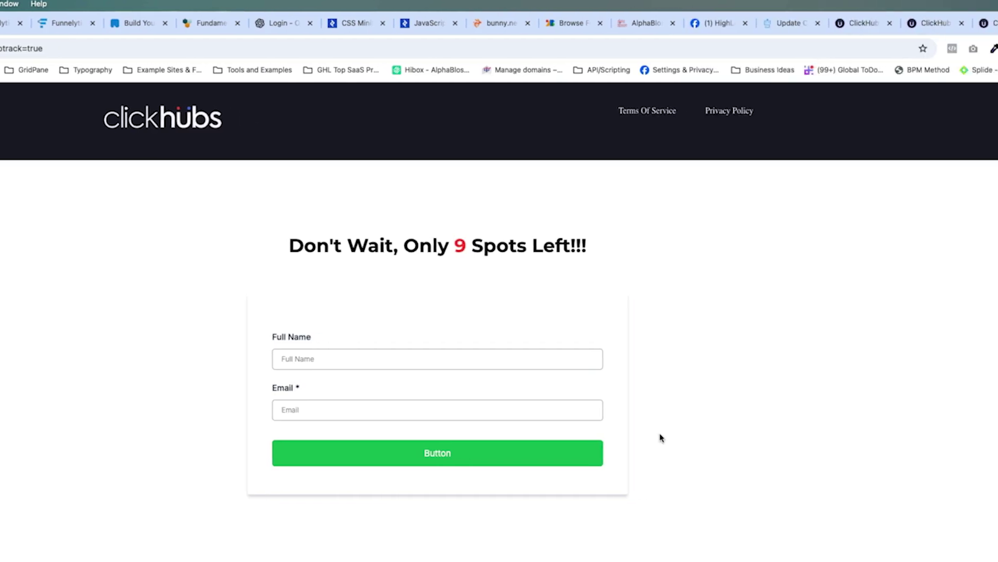
left_click(811, 23)
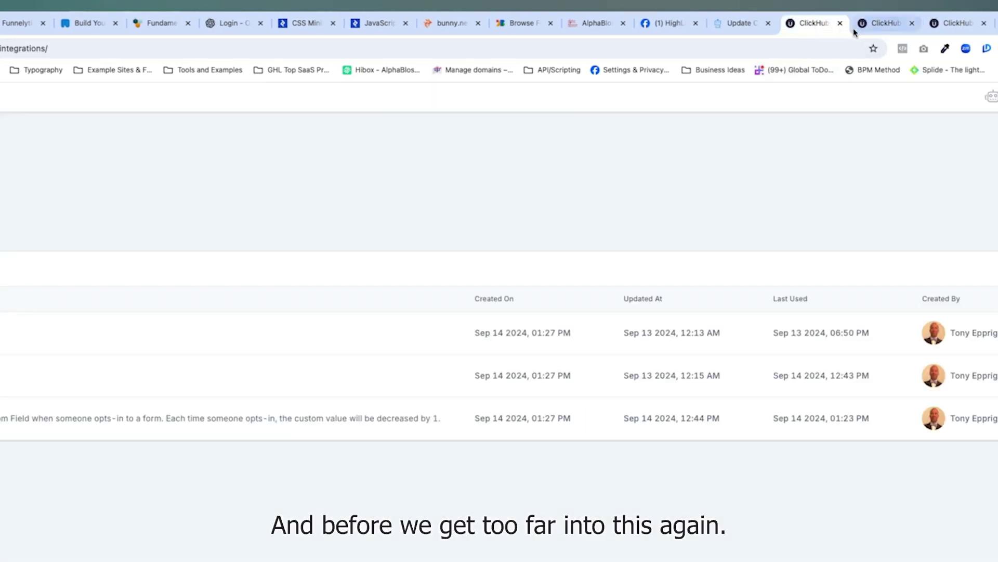
Add a Math Operation action between the workflow trigger and the Custom Code step
left_click(886, 23)
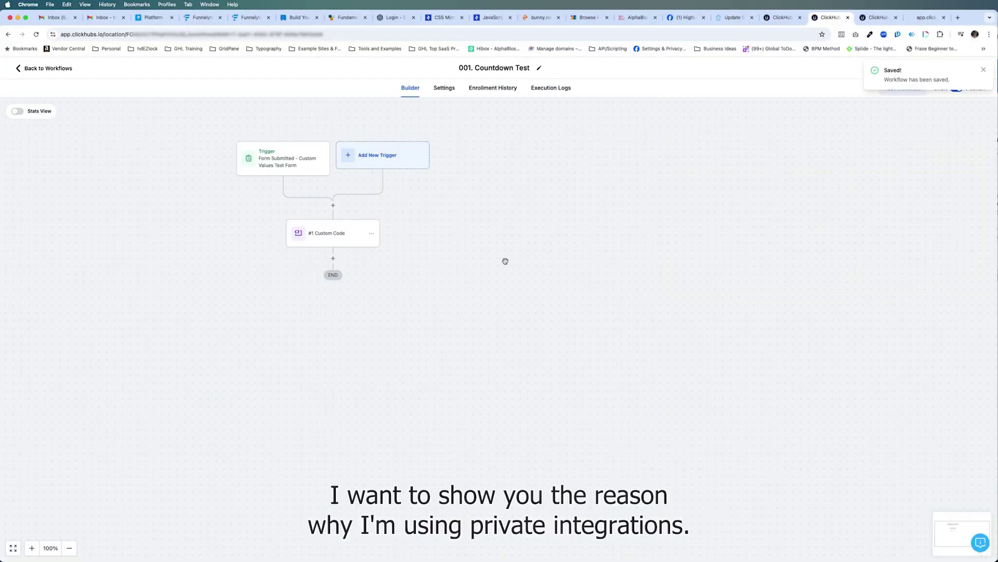
left_click_drag(510, 262, 697, 310)
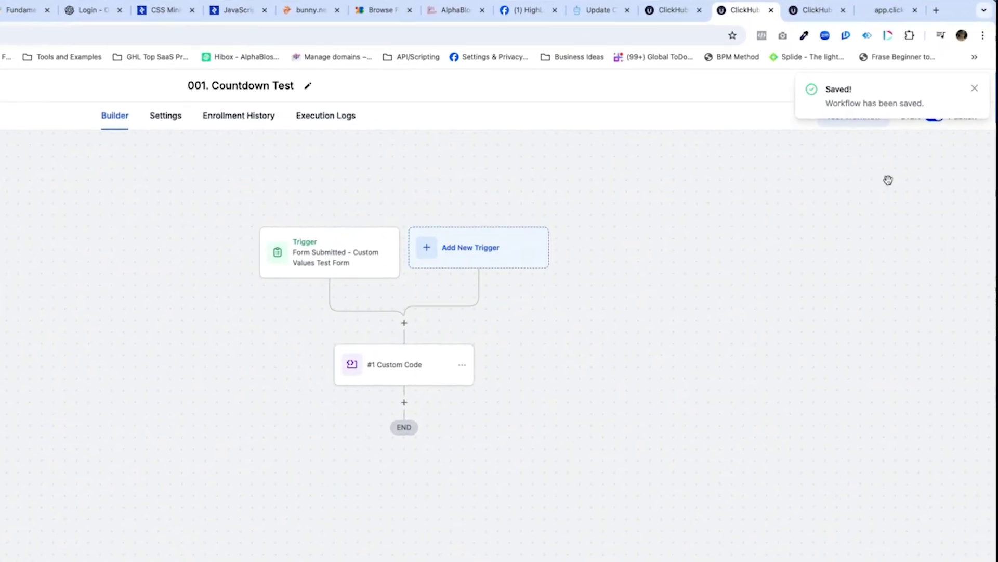
left_click(976, 89)
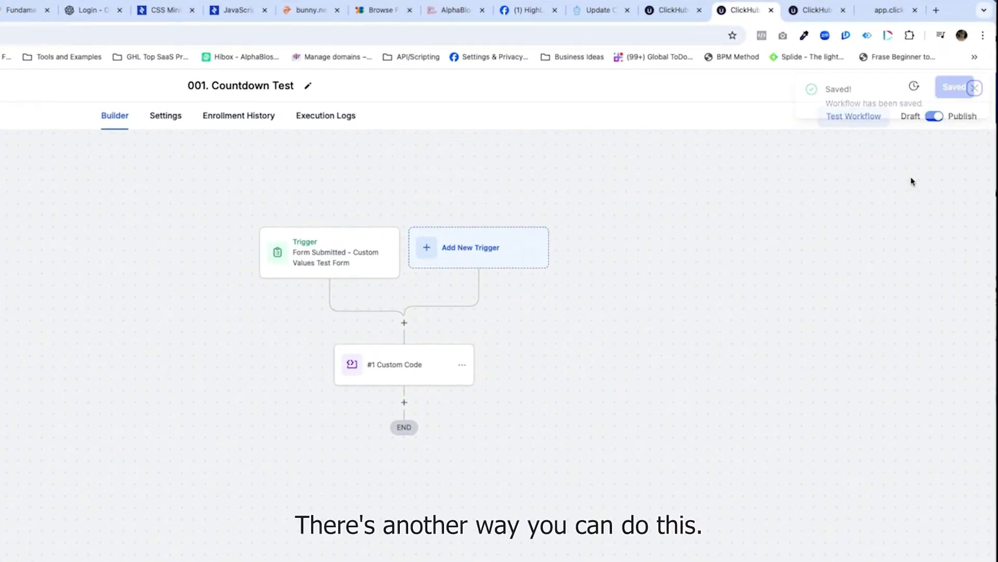
left_click(404, 323)
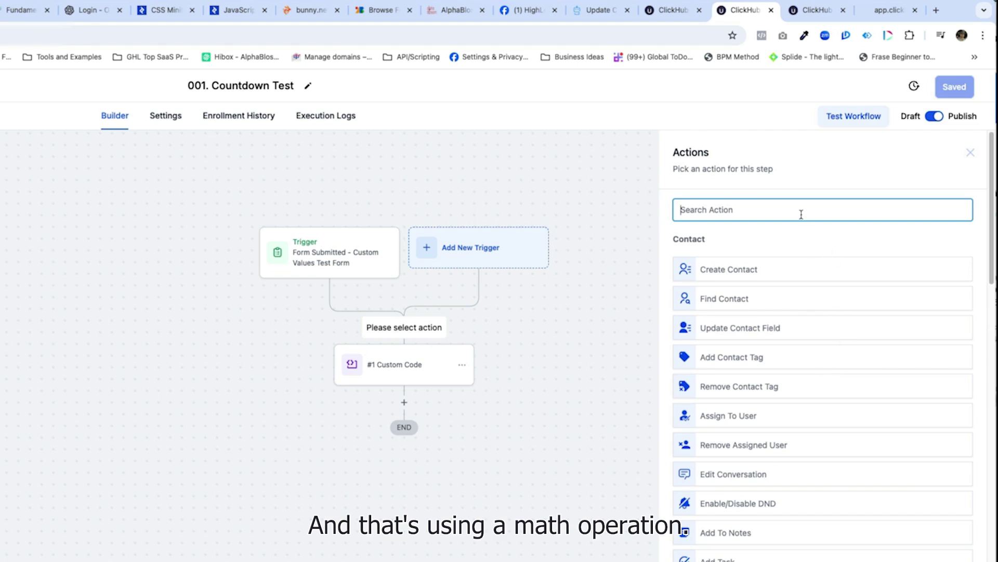
type("math")
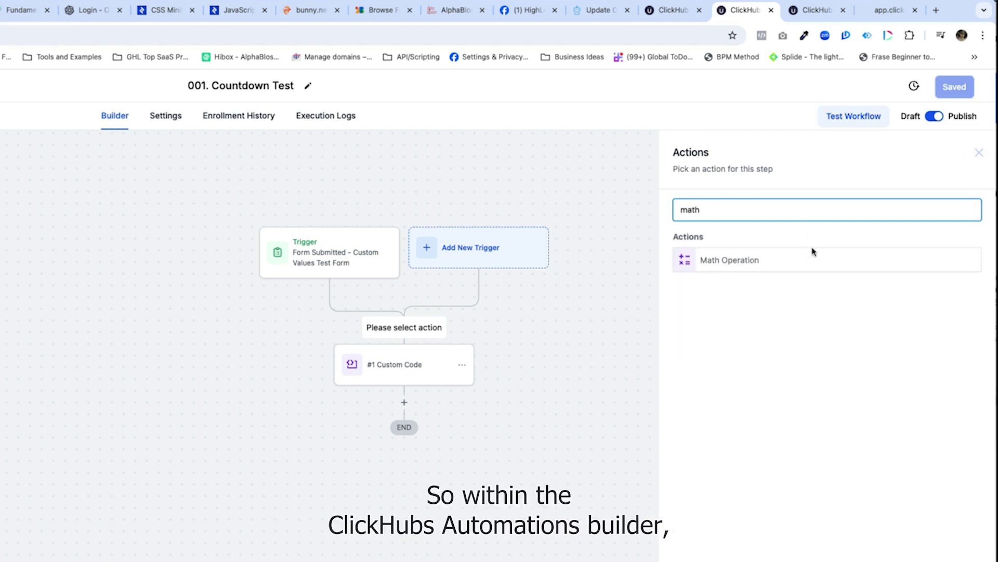
left_click(758, 260)
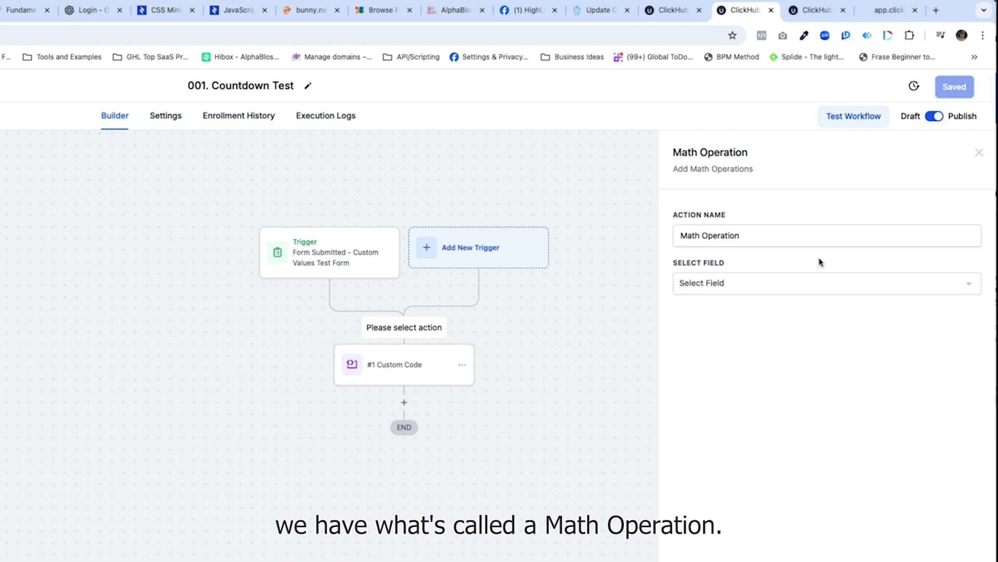
Set the Math Operation to subtract 1 from Test Values - Countdown From Optin
left_click(715, 286)
left_click(728, 375)
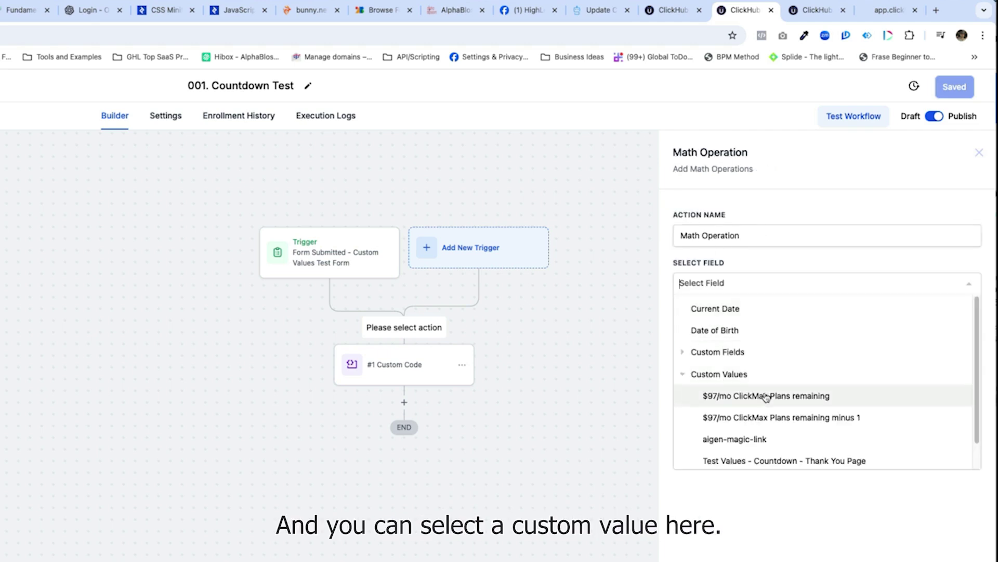
scroll(820, 439, "down", 1)
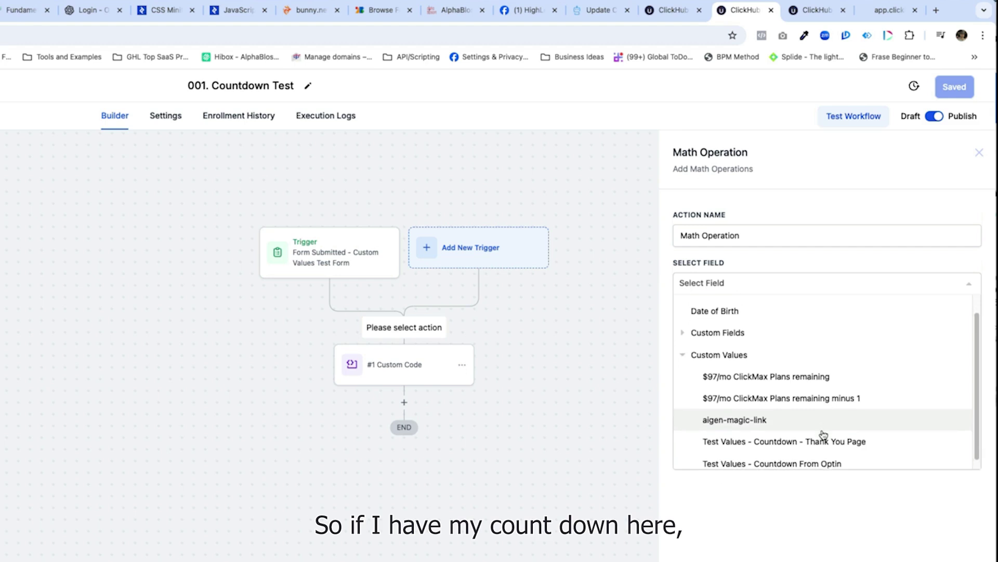
left_click(799, 456)
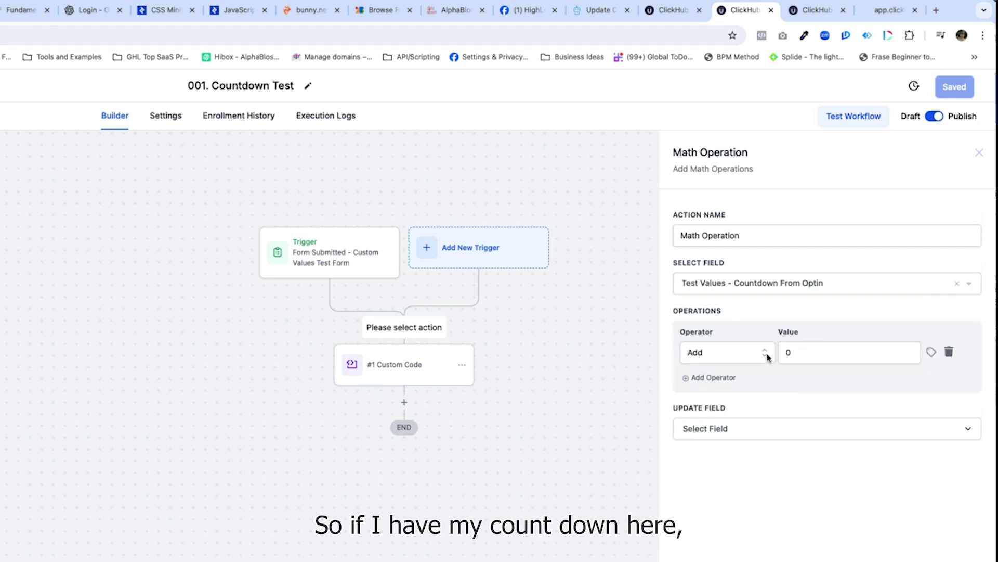
left_click(727, 361)
left_click(728, 442)
left_click(803, 355)
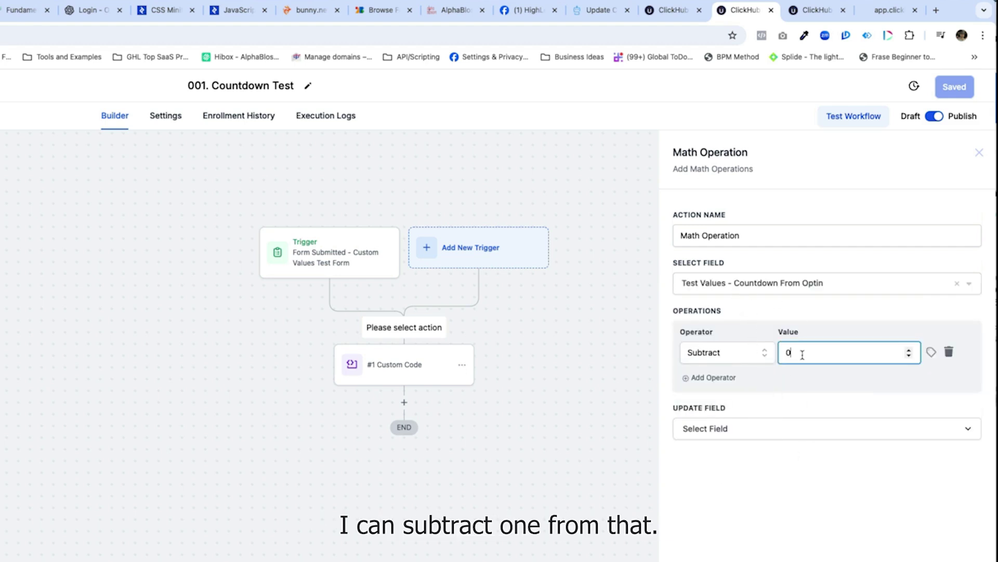
left_click(710, 429)
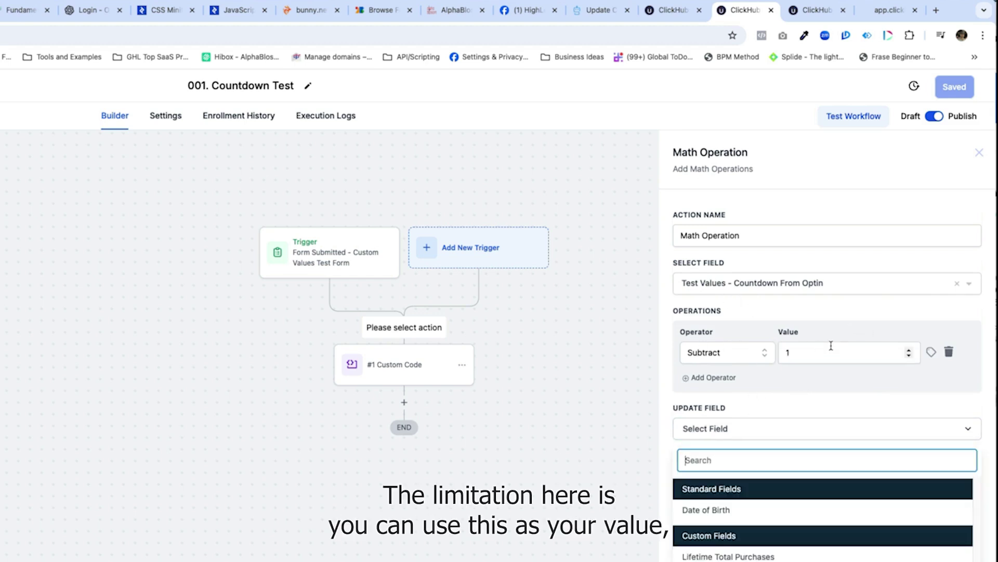
key("super+ctrl+f")
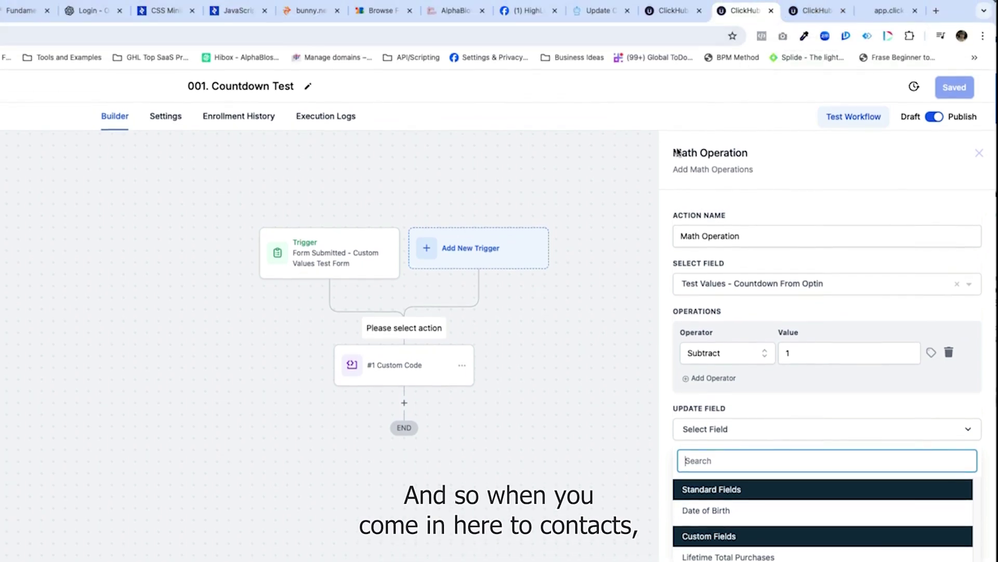
left_click(814, 10)
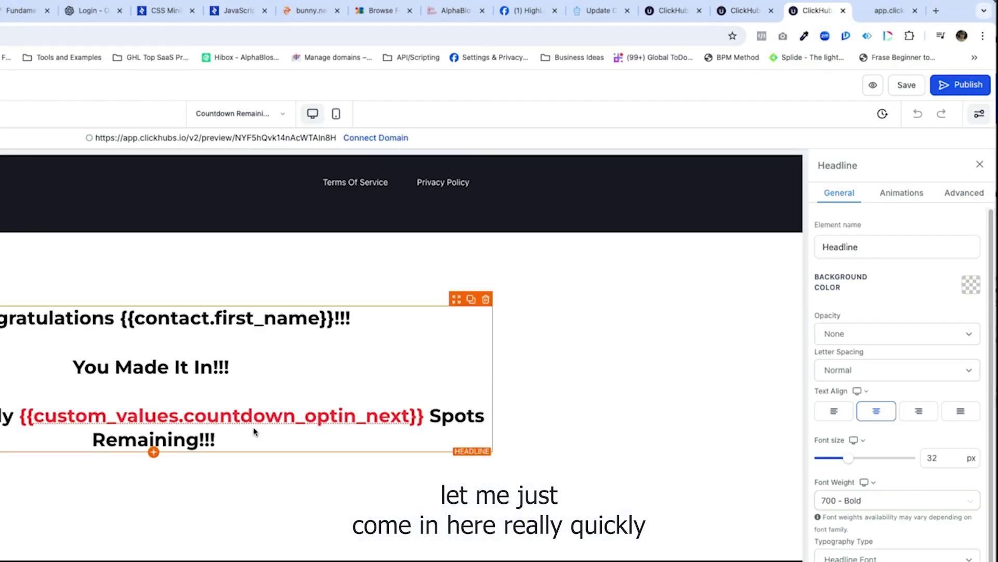
left_click(674, 10)
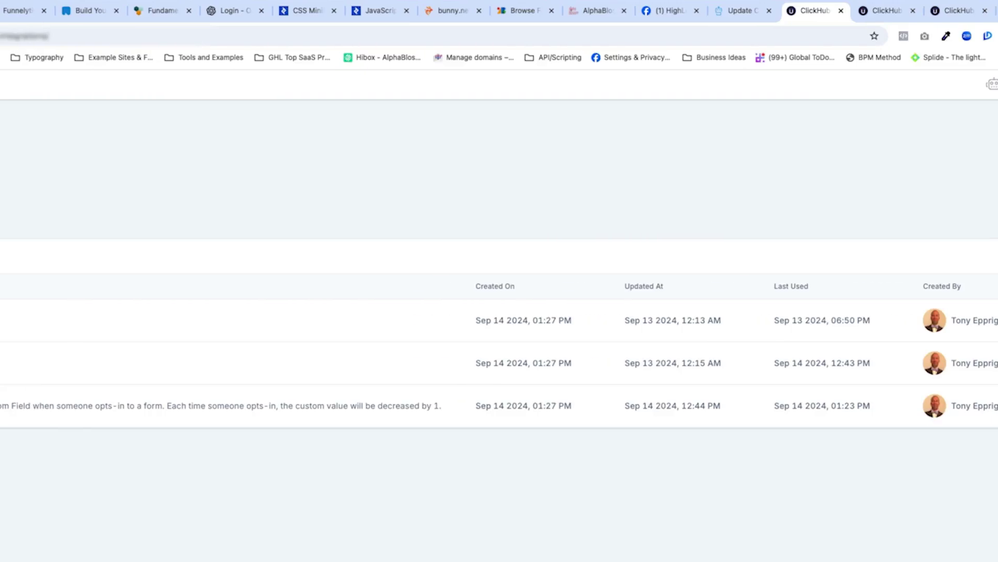
left_click(27, 173)
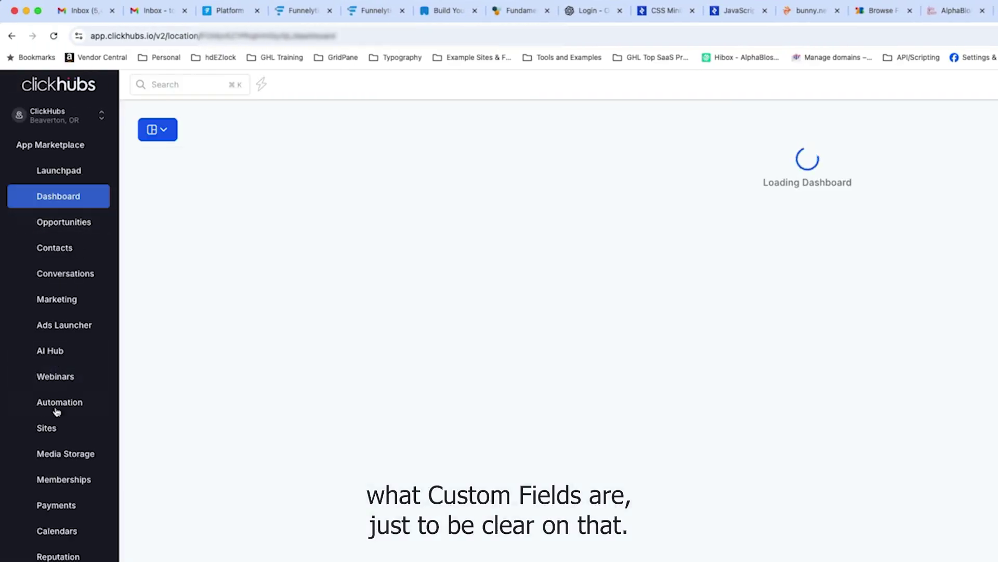
left_click(54, 253)
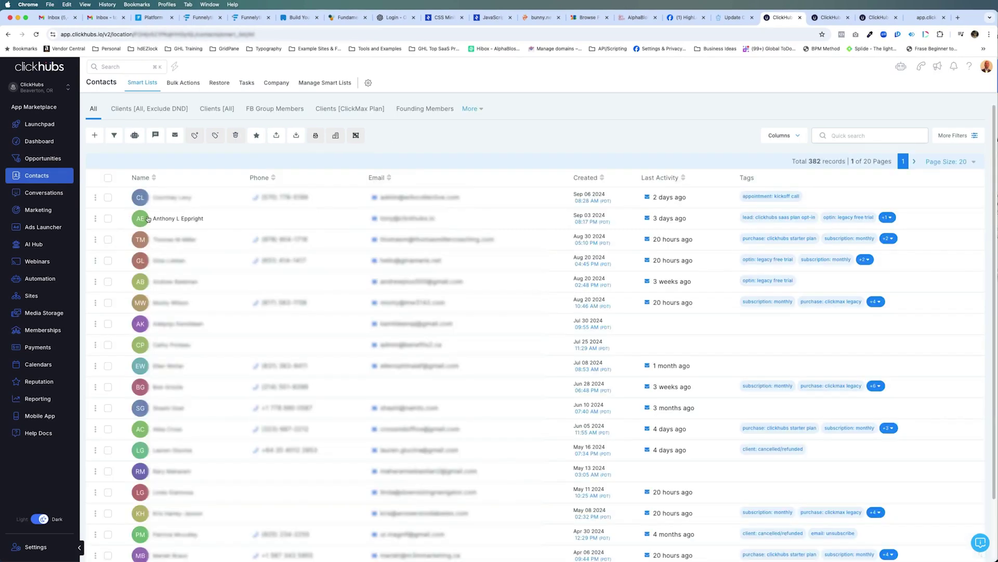
left_click(148, 216)
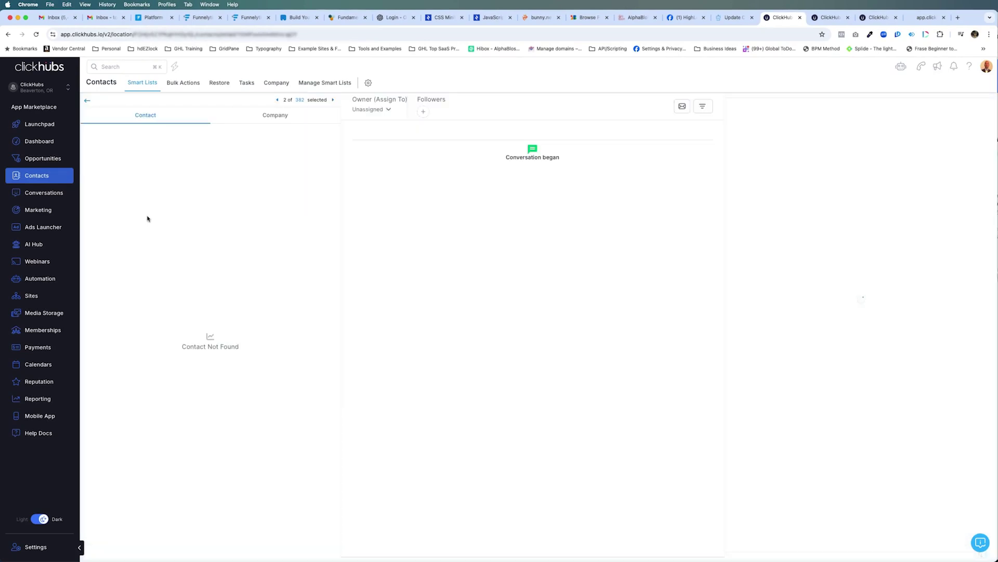
scroll(133, 364, "down", 5)
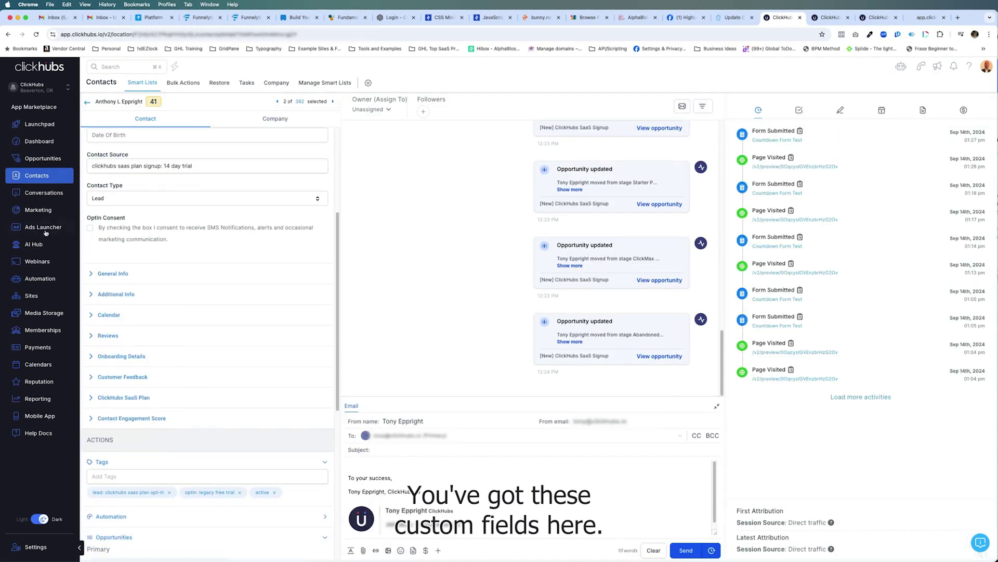
left_click(93, 402)
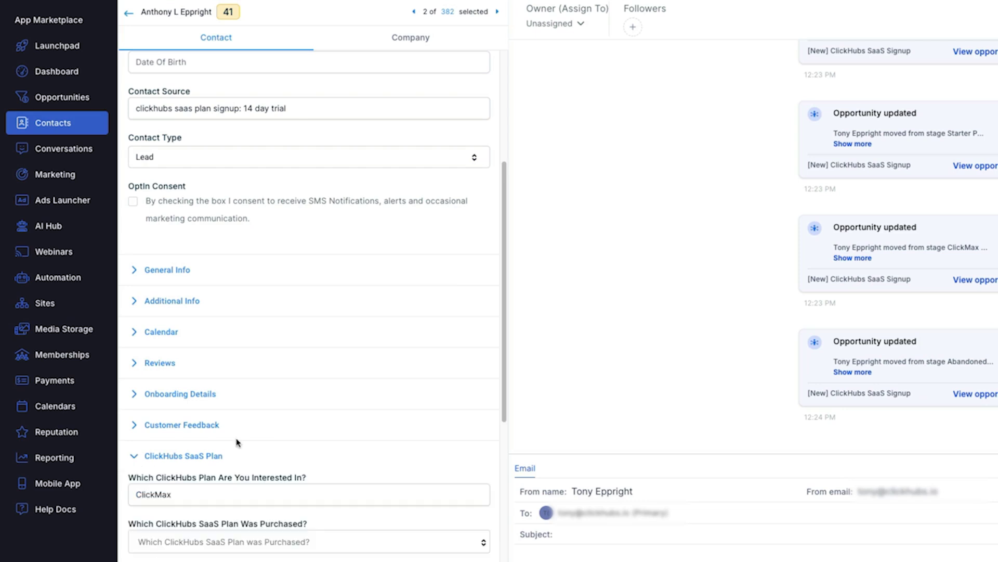
scroll(237, 442, "down", 4)
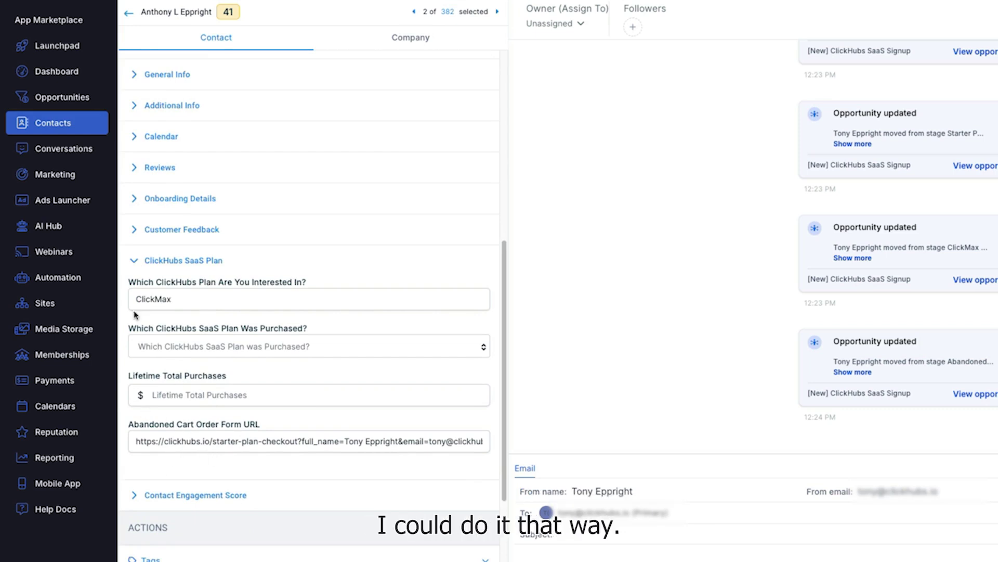
left_click(136, 264)
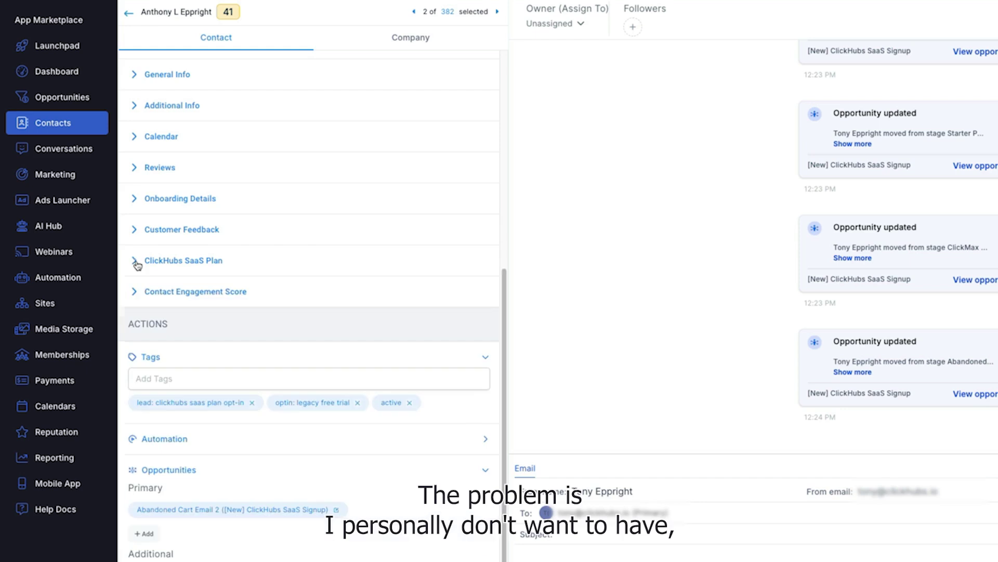
scroll(301, 247, "up", 2)
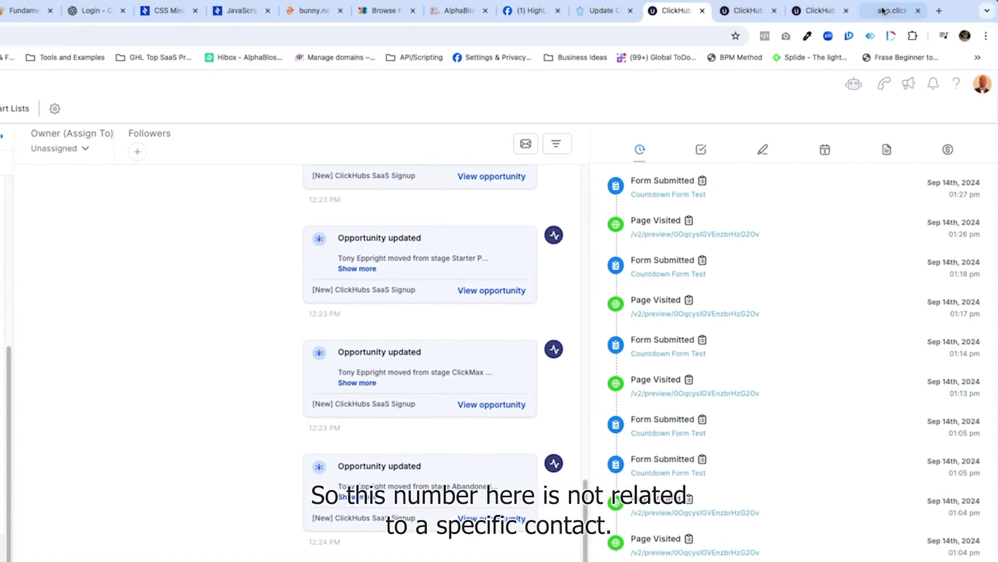
left_click(881, 11)
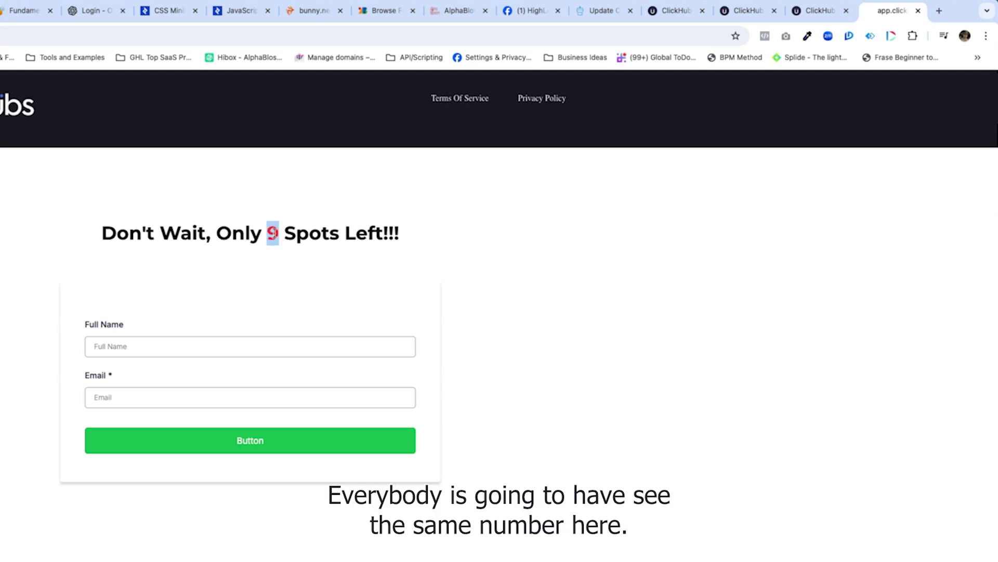
left_click(811, 12)
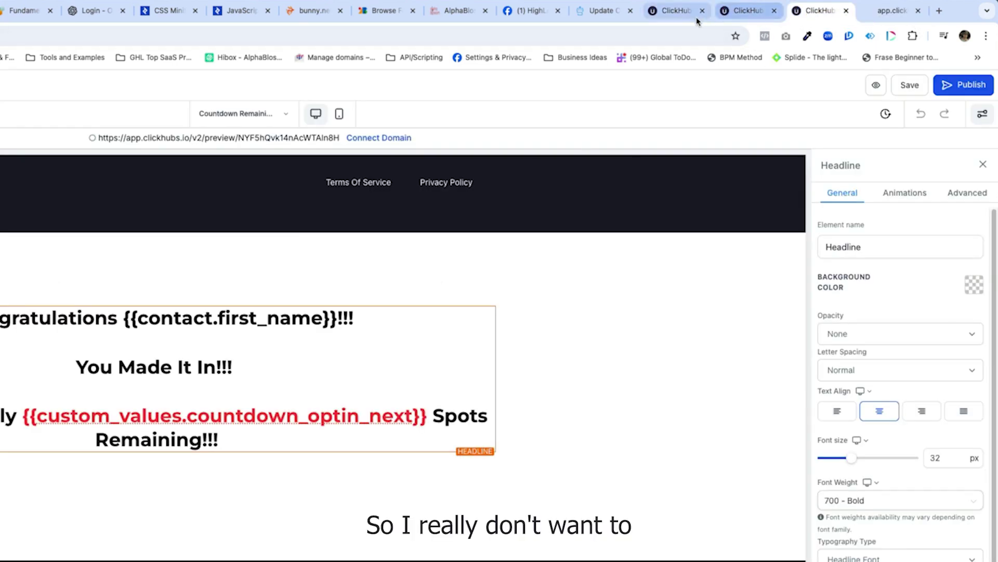
left_click(739, 12)
left_click(679, 11)
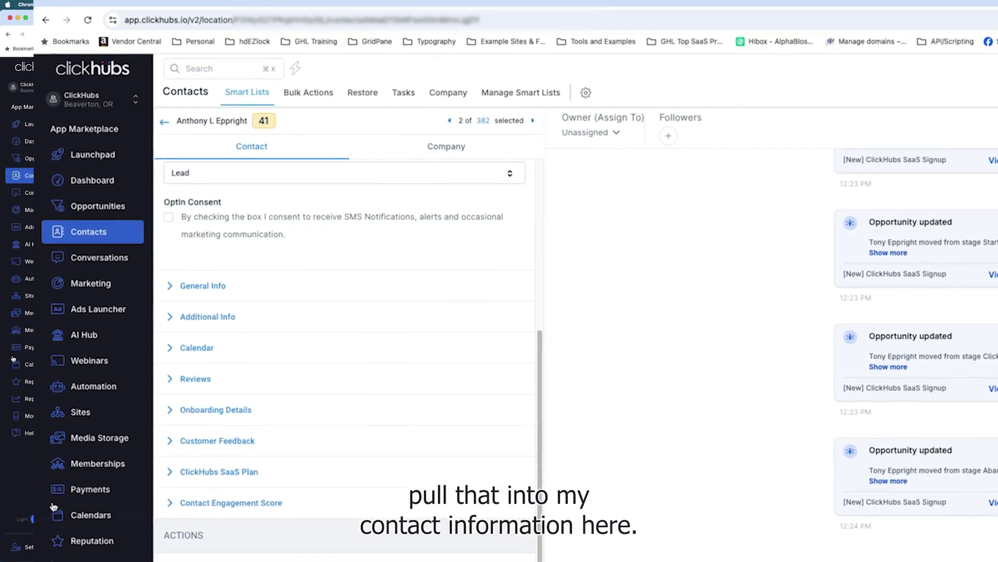
left_click(134, 447)
left_click(134, 447)
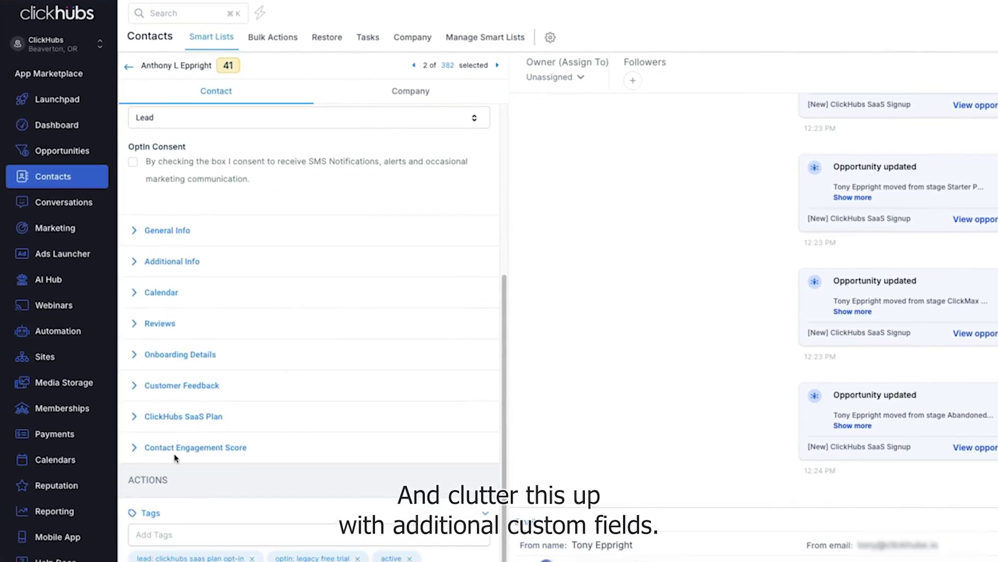
scroll(290, 356, "up", 5)
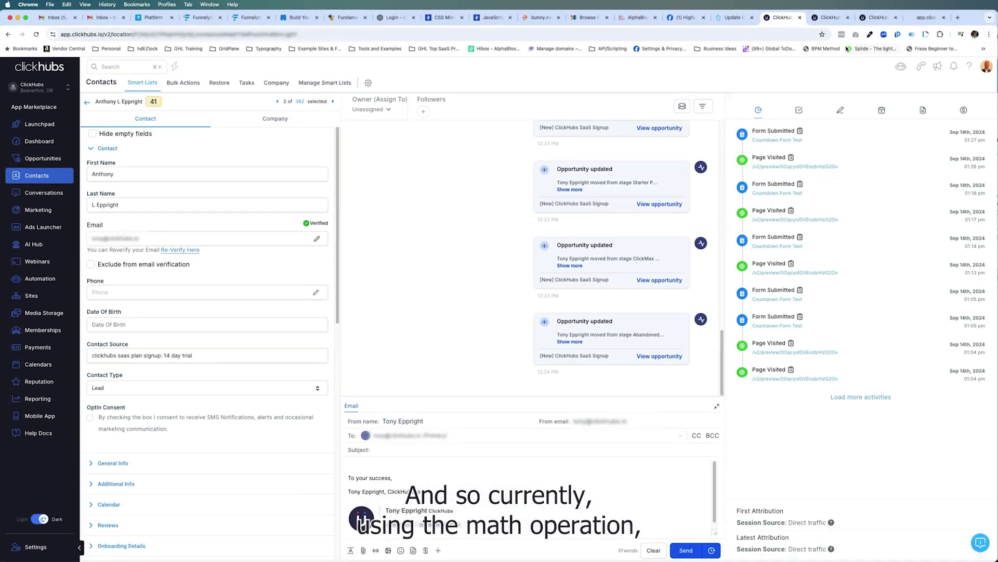
left_click(830, 17)
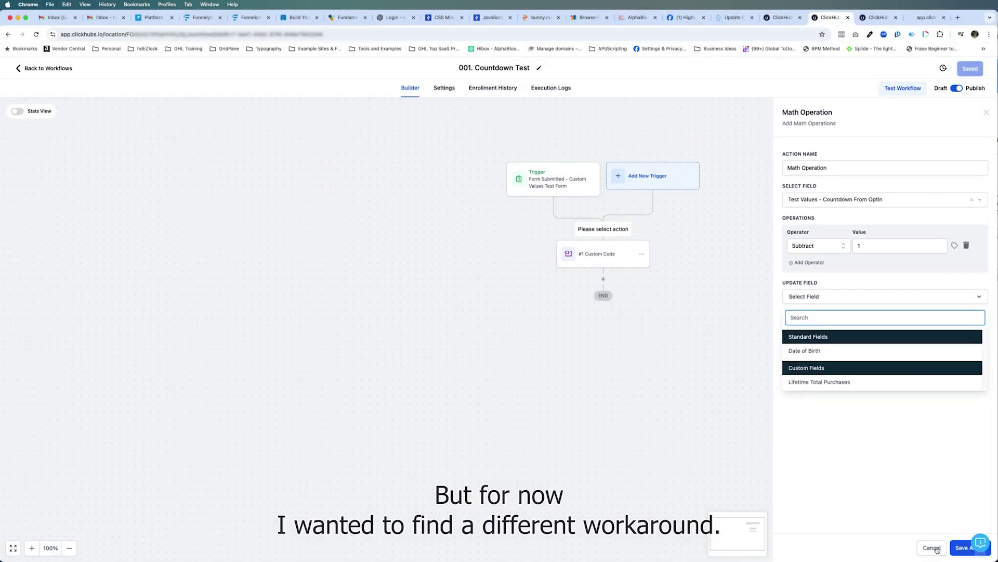
Discard the math operation step and add a Custom Code action in its place
left_click(933, 547)
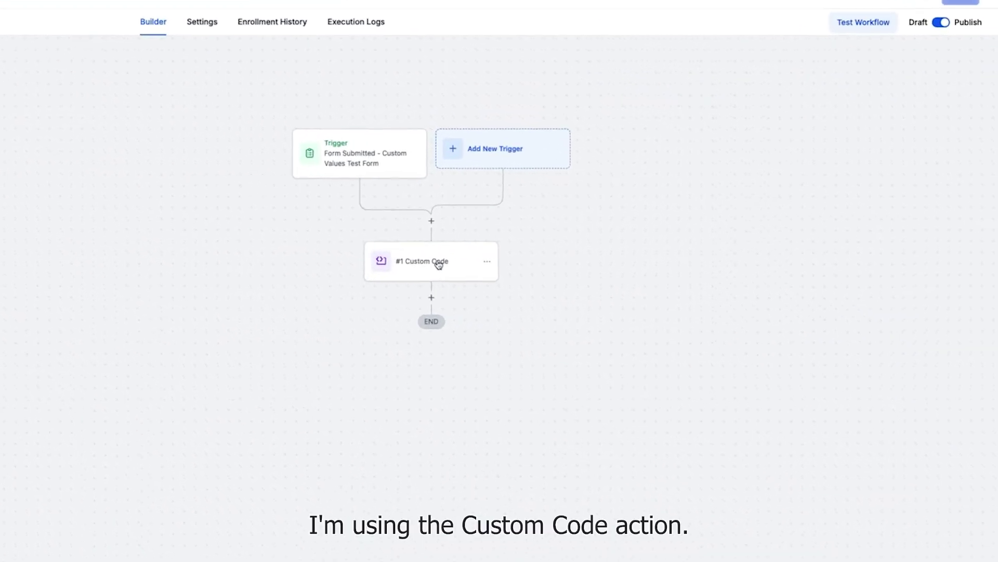
left_click(411, 220)
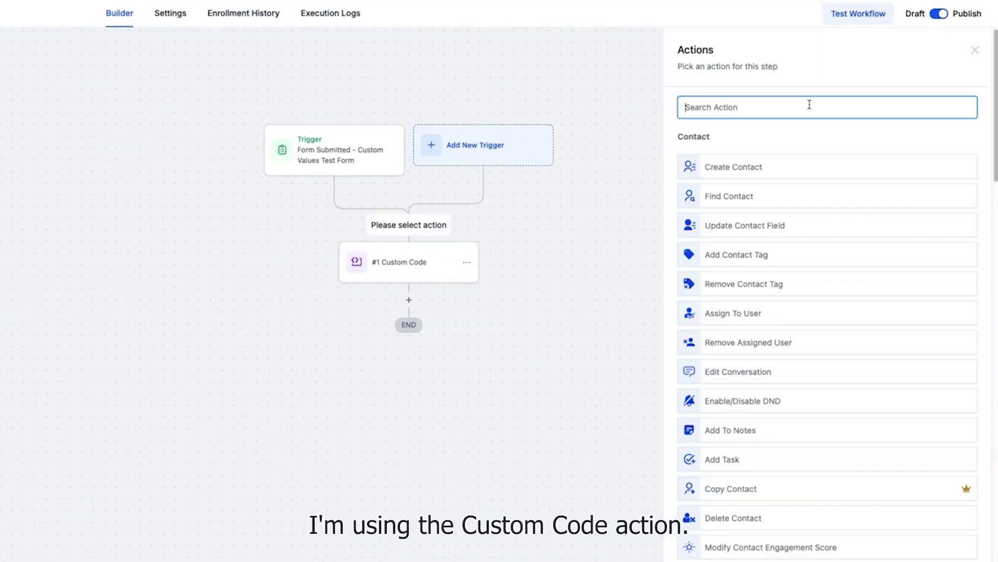
type("cust")
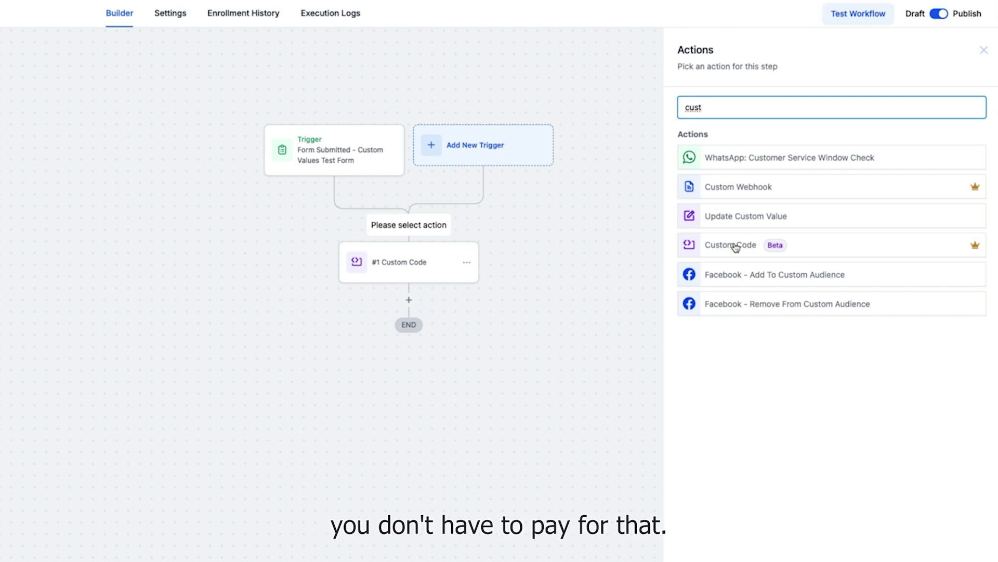
double_click(714, 112)
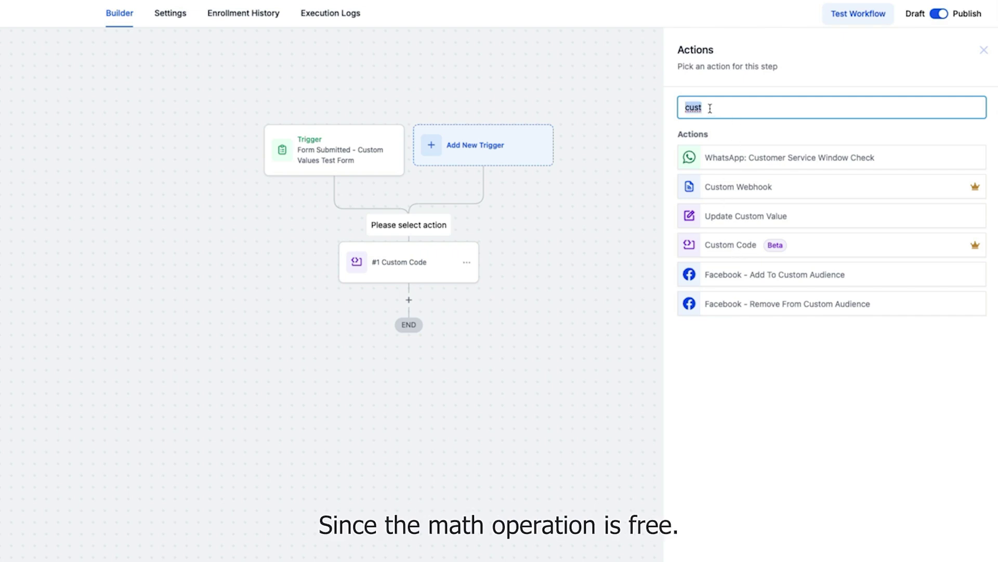
type("math")
key("BackSpace")
key("BackSpace")
key("BackSpace")
key("BackSpace")
type("cus")
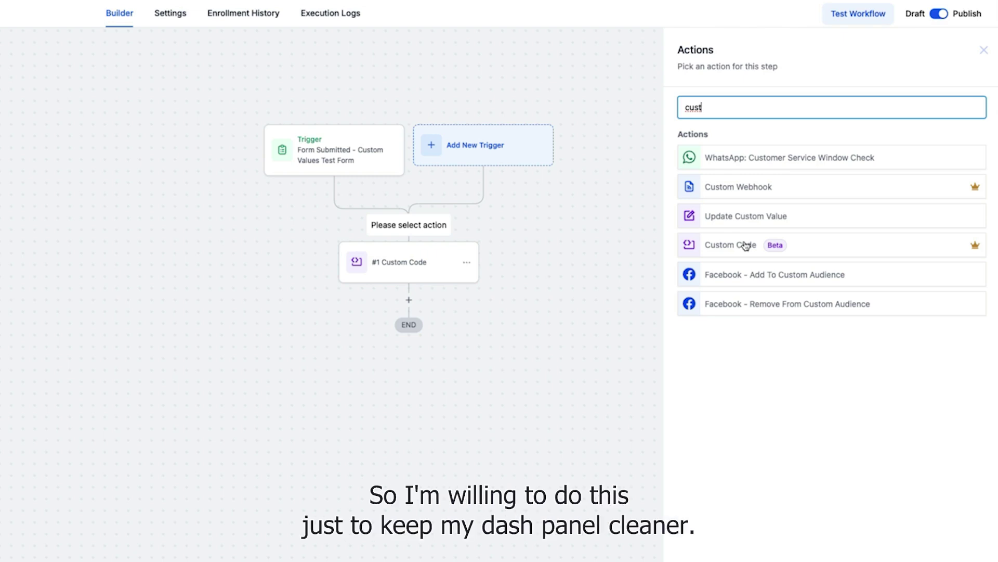
left_click(745, 246)
Review the Custom Code action's name, number1/number2 properties and the inputData keyName syntax
scroll(738, 217, "down", 2)
scroll(766, 175, "up", 2)
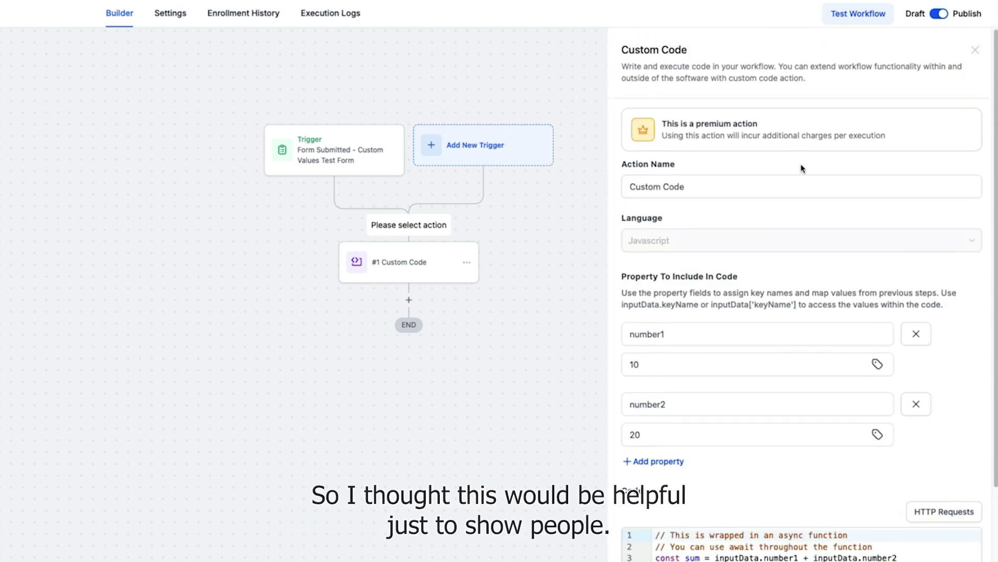
left_click(657, 194)
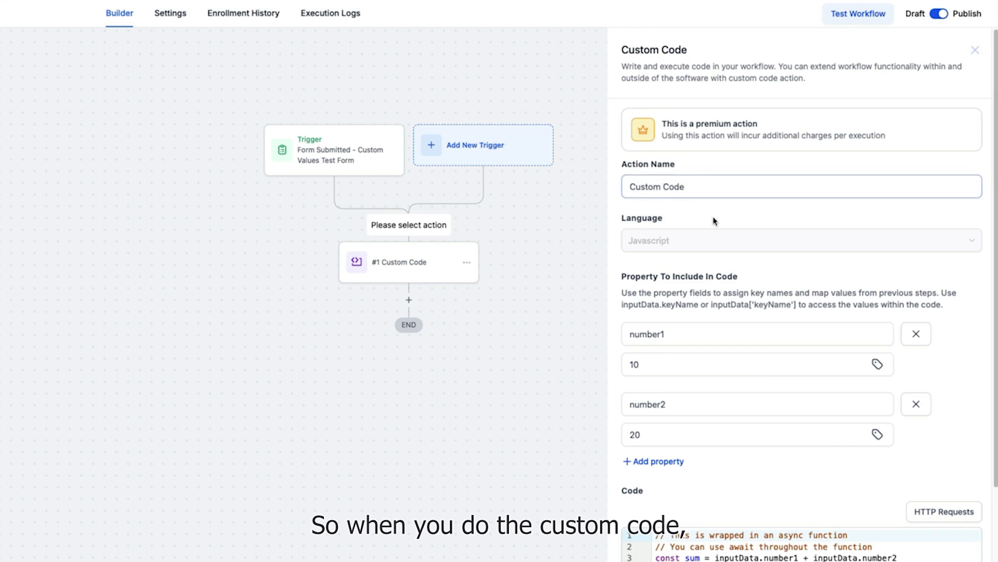
scroll(706, 224, "down", 3)
left_click(676, 218)
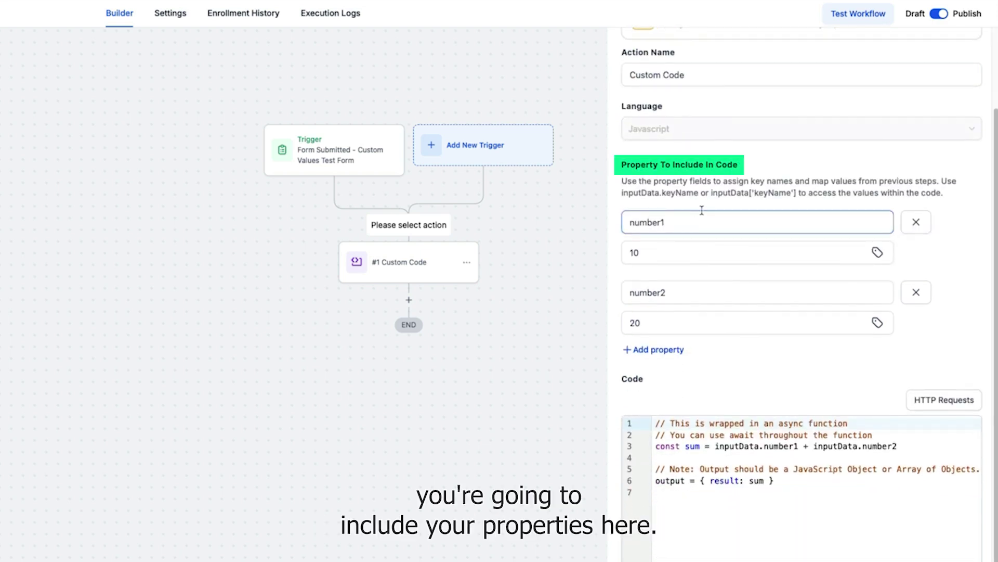
left_click_drag(624, 192, 794, 190)
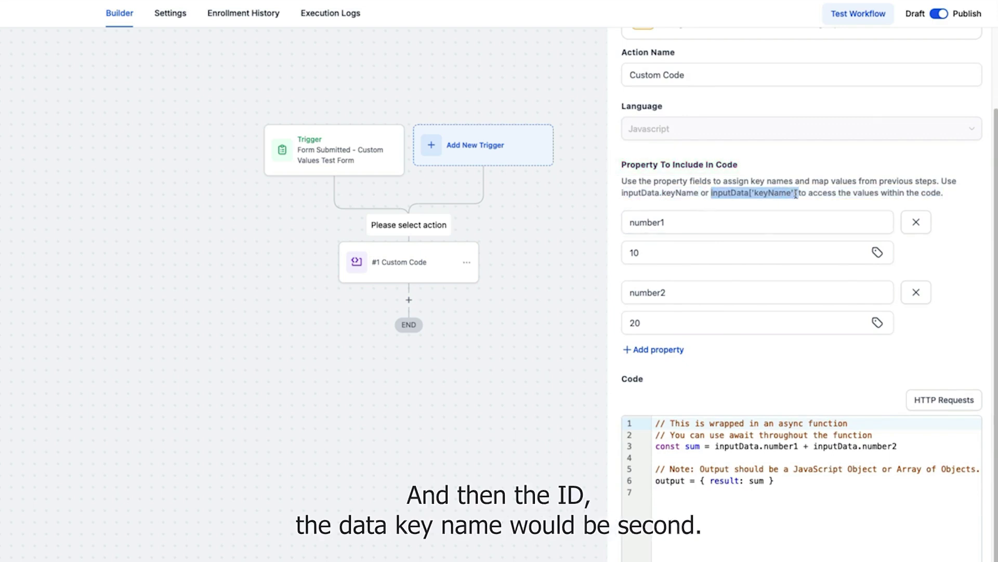
scroll(778, 364, "down", 3)
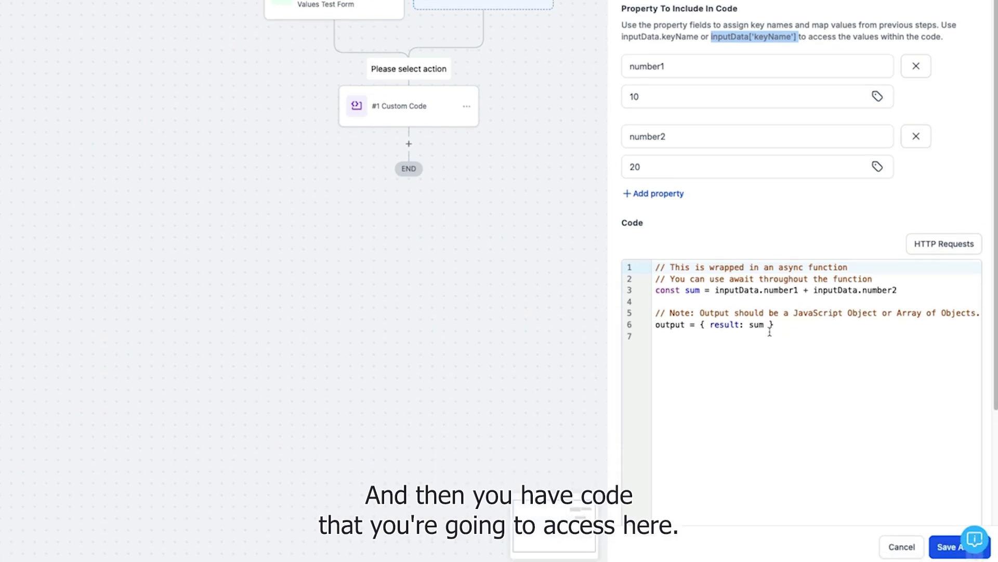
scroll(770, 333, "down", 3)
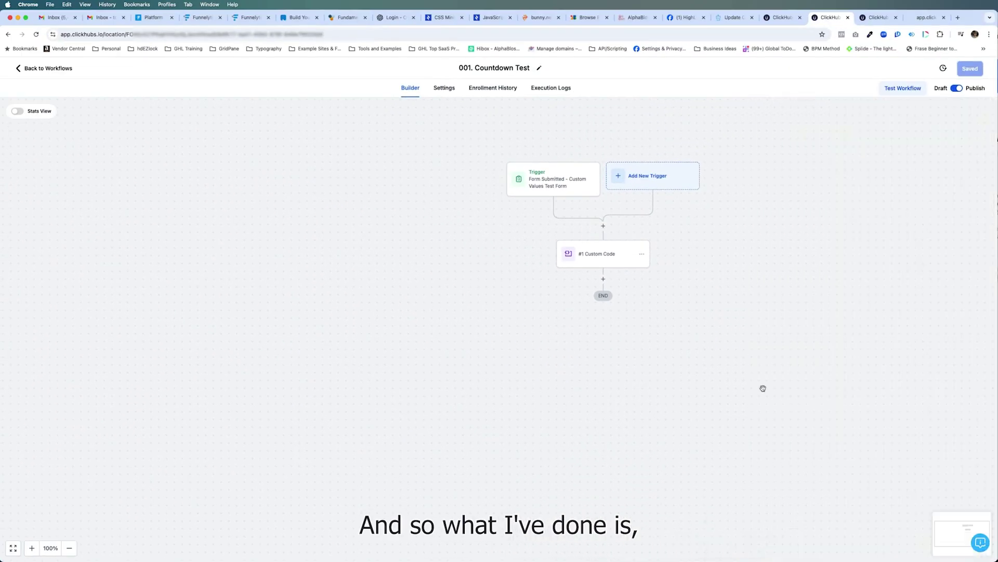
Review the Custom Code step's countdown_number and countdown_optin_next input keys
left_click(605, 256)
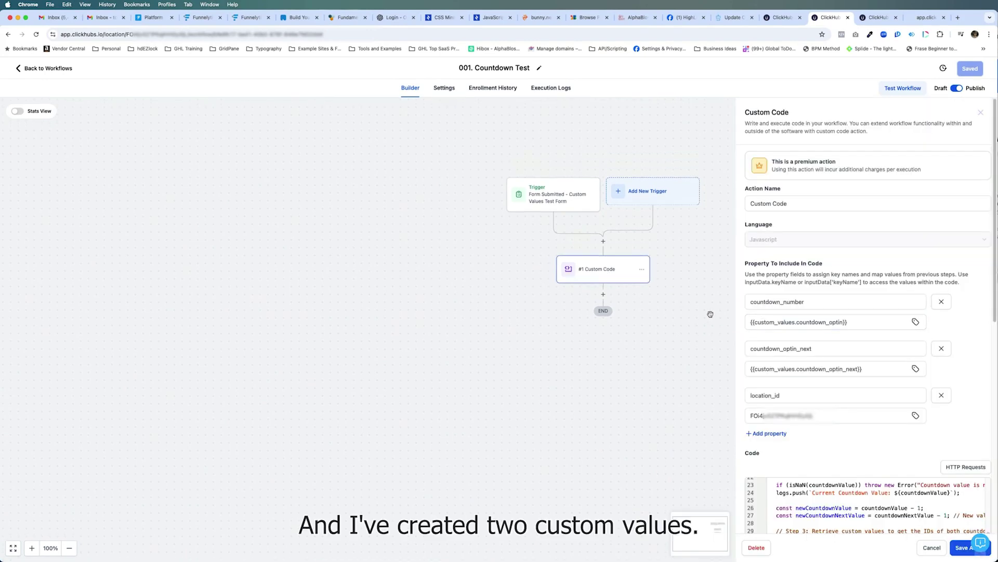
left_click(807, 305)
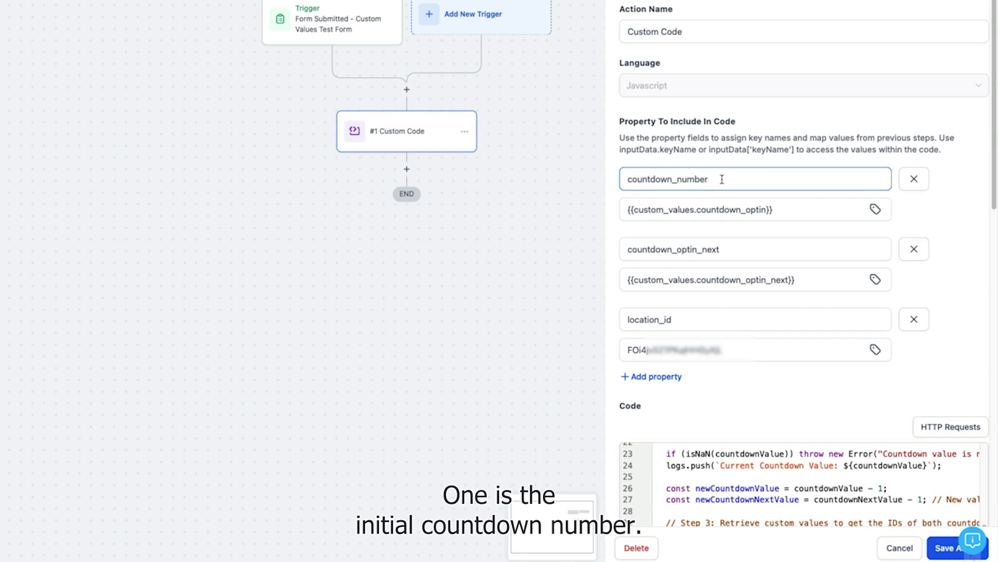
left_click_drag(721, 179, 631, 172)
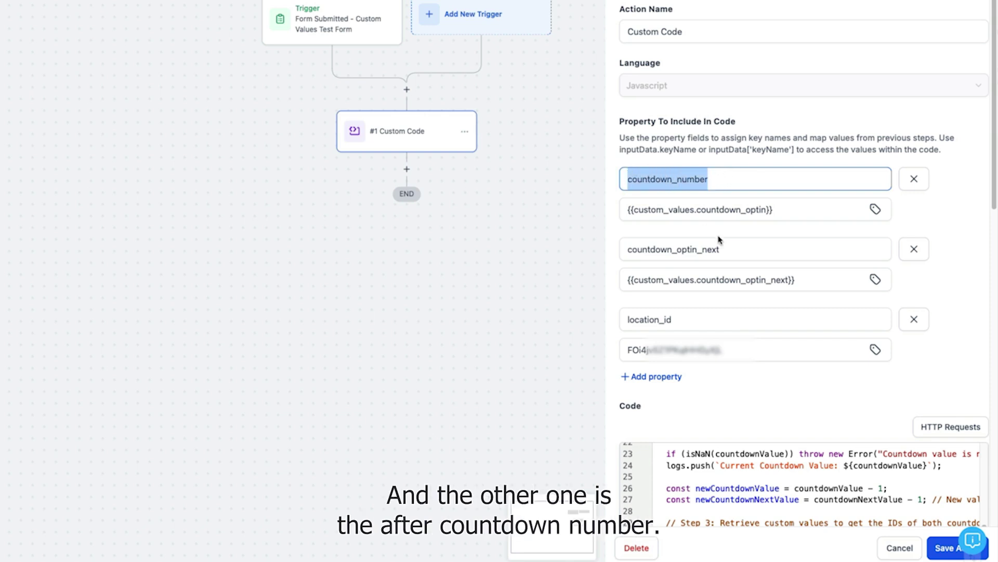
left_click_drag(725, 250, 629, 241)
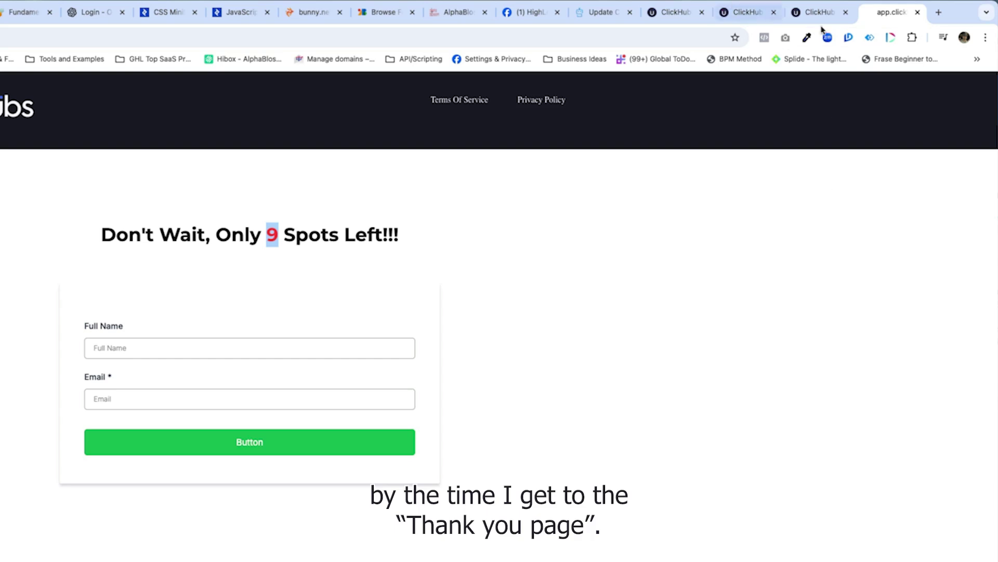
Switch to the contact record page and go to the account settings
left_click(749, 12)
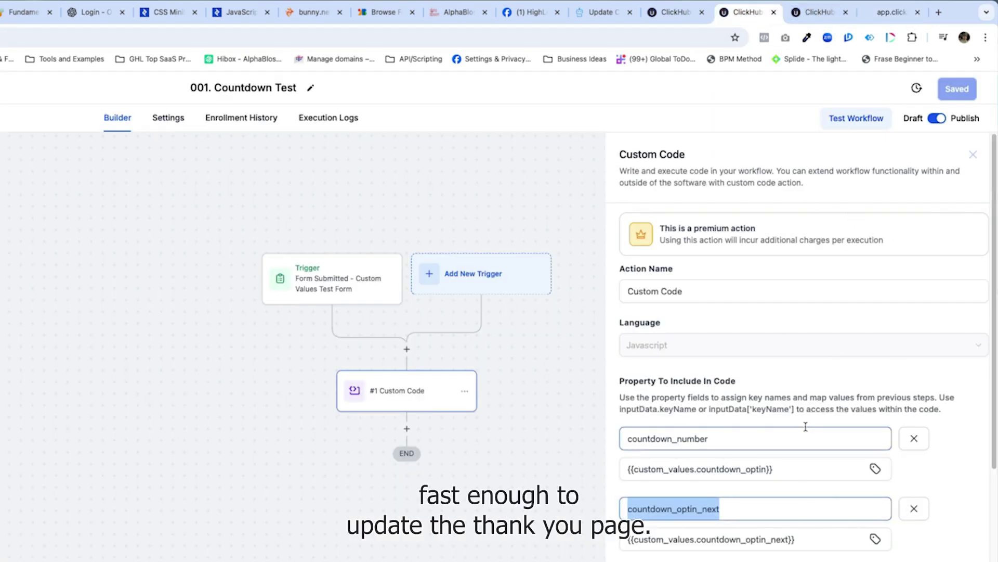
left_click(676, 12)
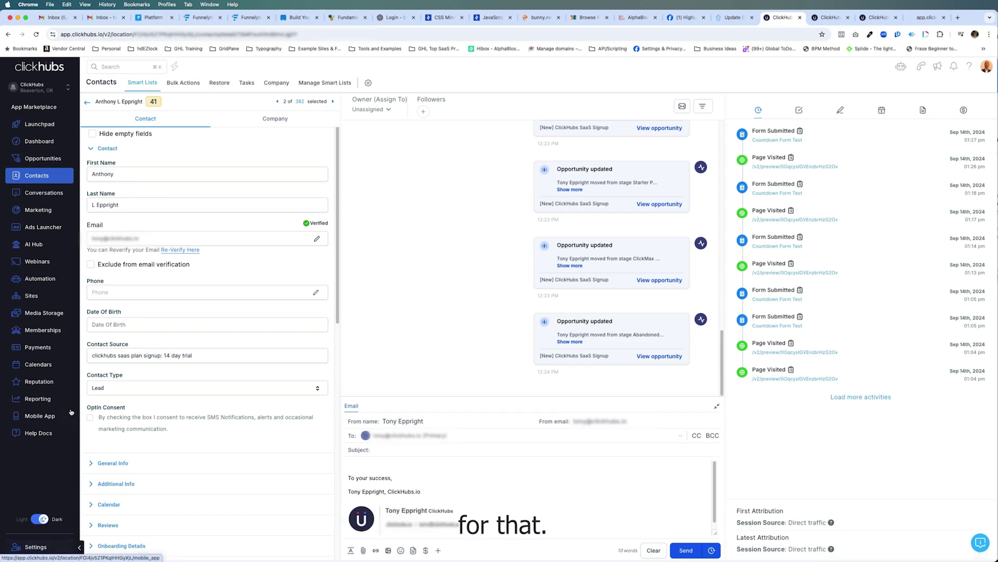
left_click(33, 547)
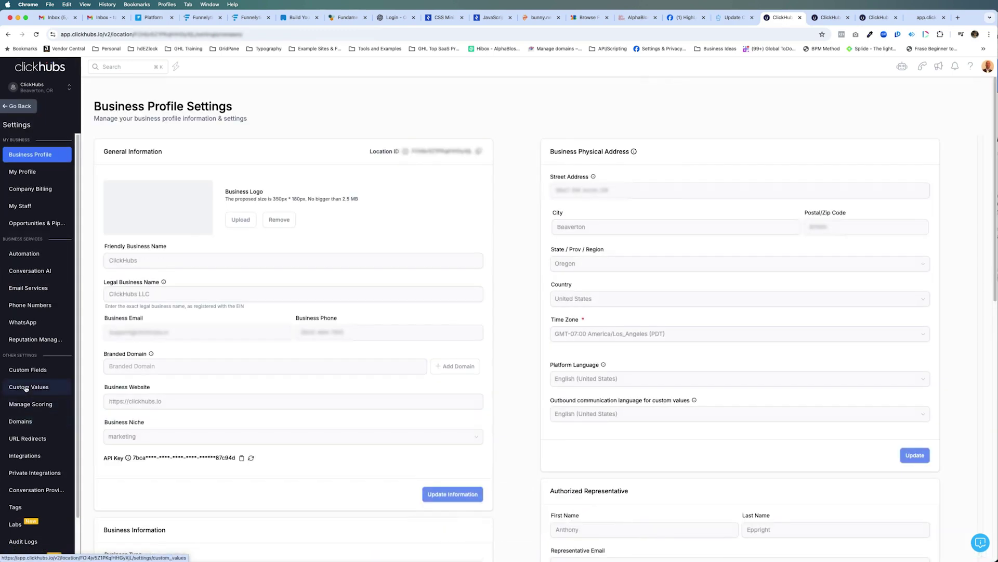
In Custom Values > Test Values, compare the opt-in countdown (9) with the thank-you countdown (8)
left_click(27, 386)
left_click(144, 129)
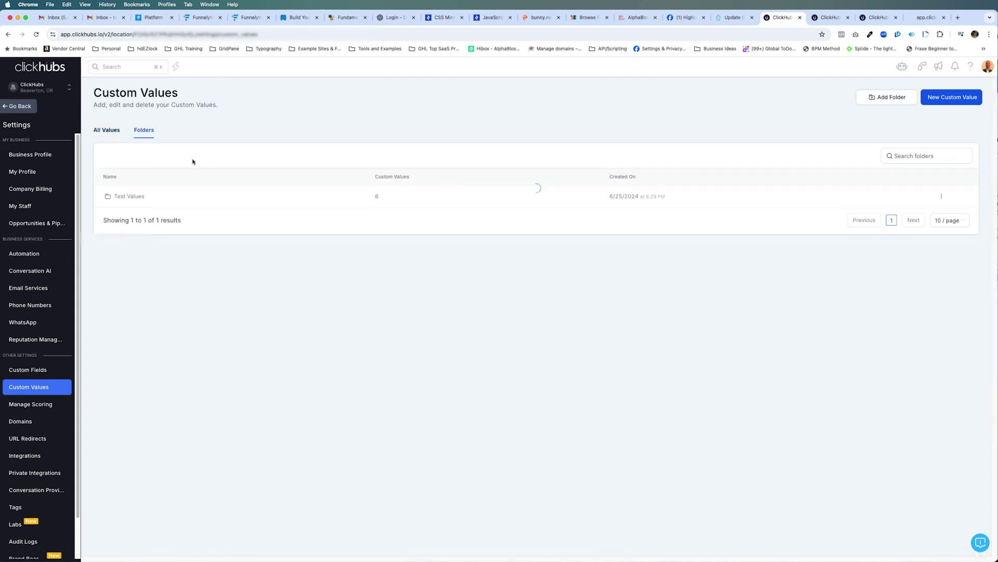
left_click(132, 199)
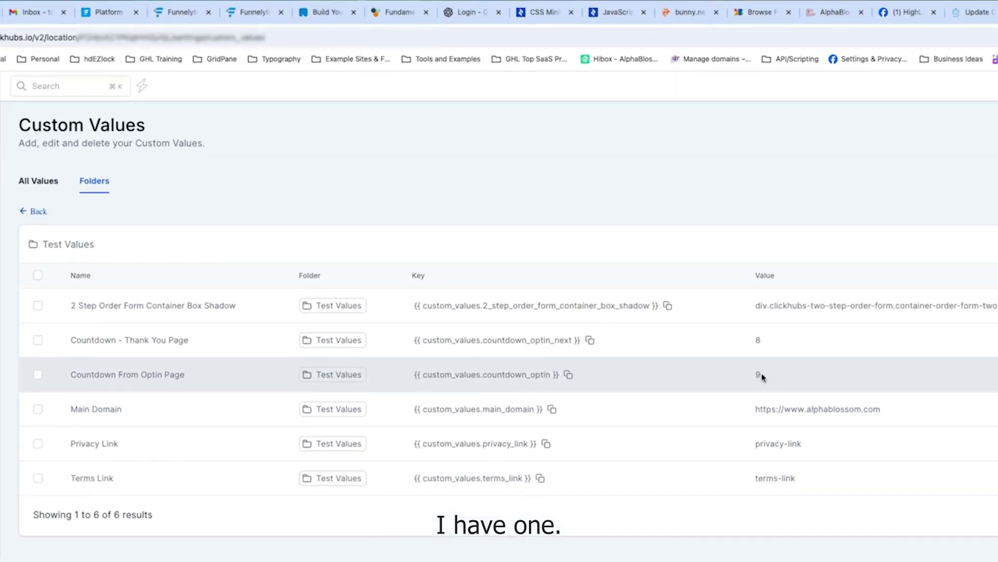
left_click_drag(762, 376, 746, 376)
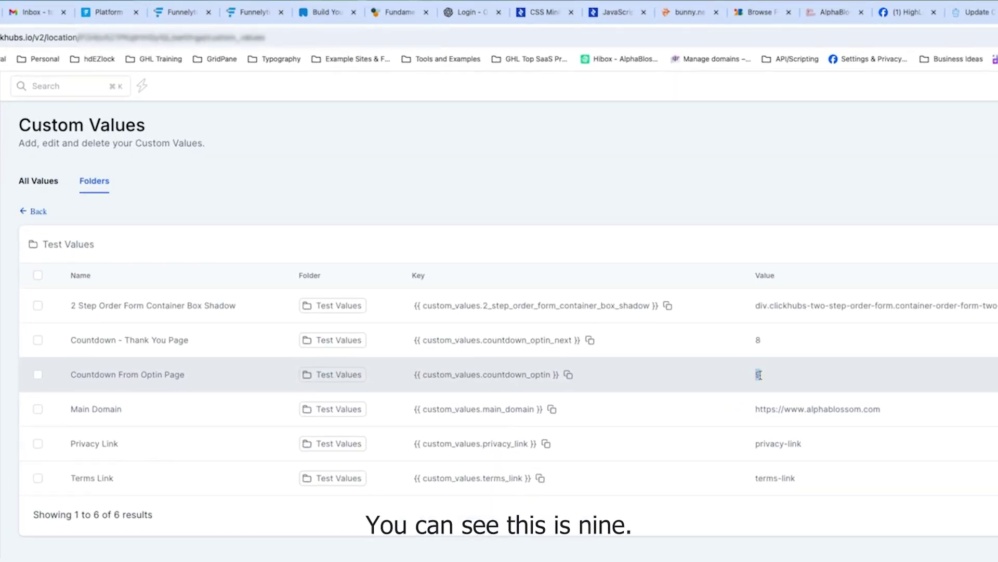
left_click(756, 376)
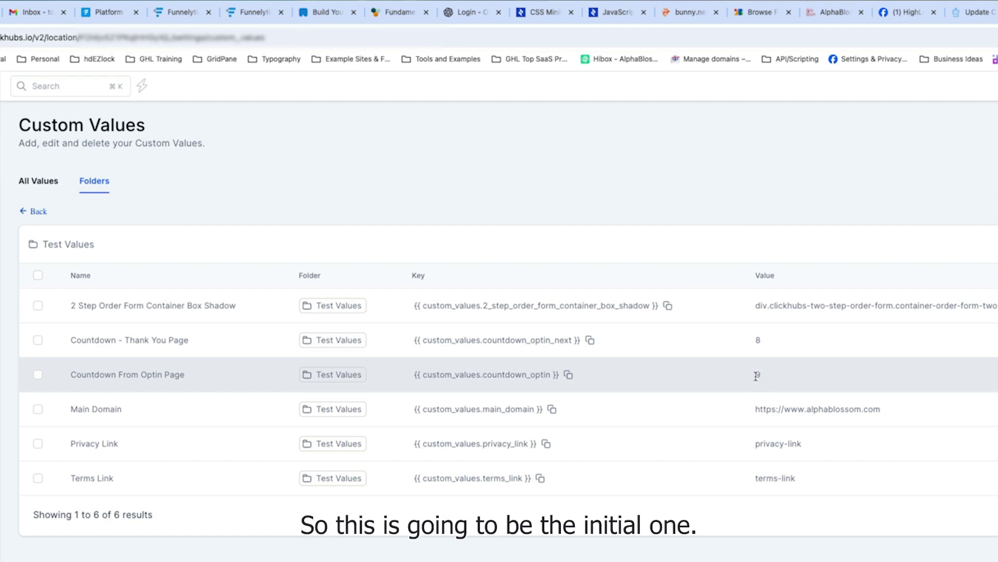
double_click(757, 339)
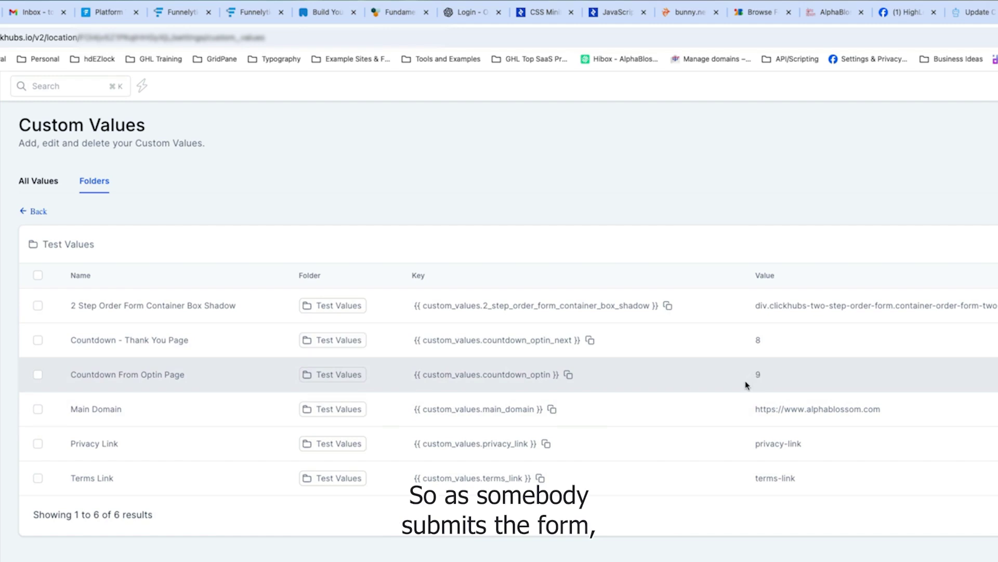
double_click(760, 376)
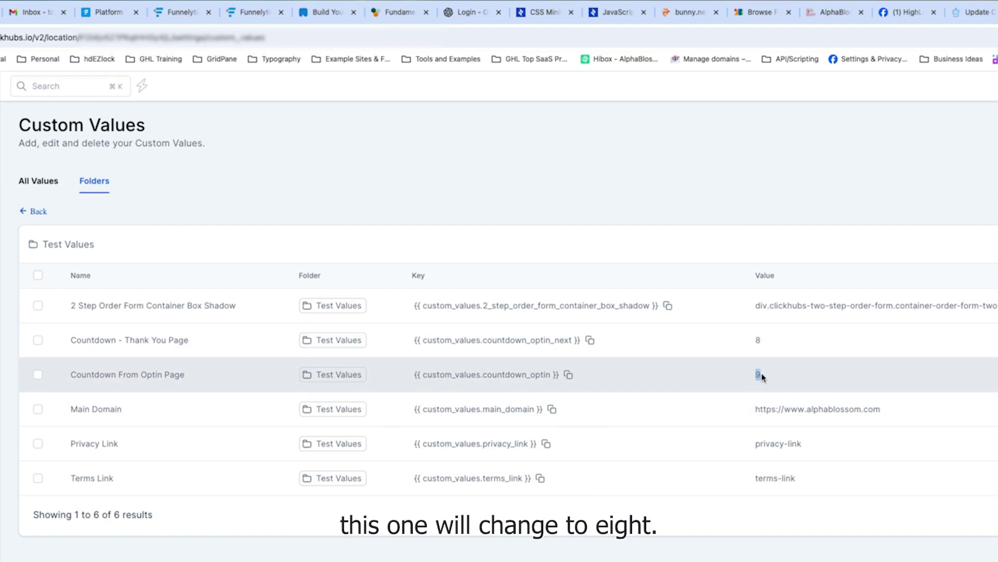
double_click(757, 339)
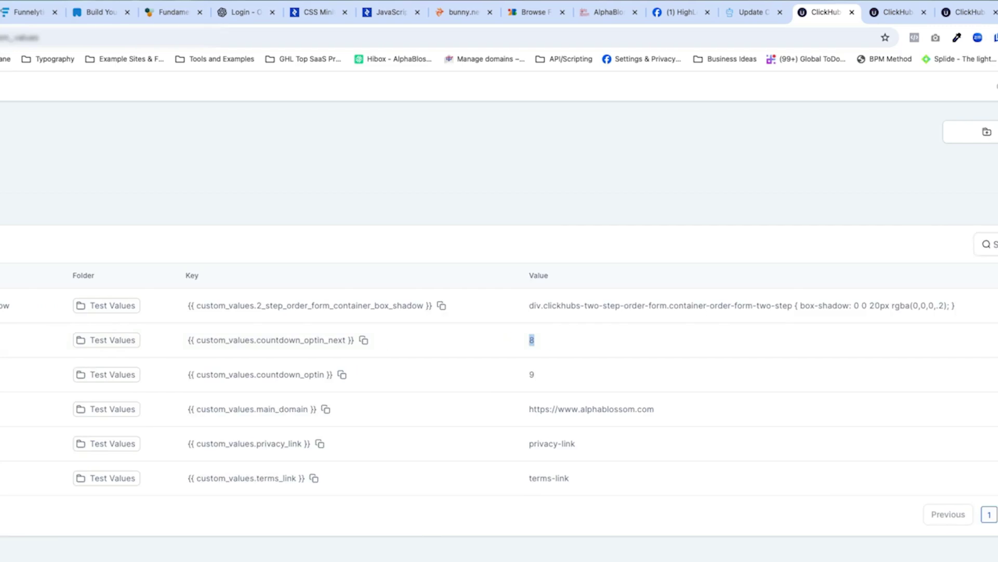
Confirm the opt-in page heading shows 9 Spots Left, then return to the Custom Code settings
left_click(890, 11)
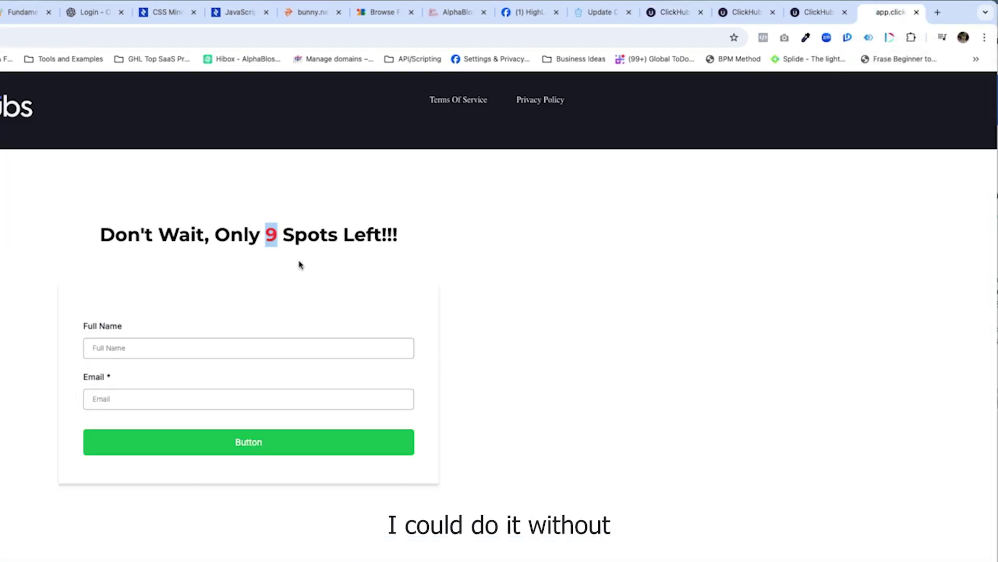
left_click(295, 203)
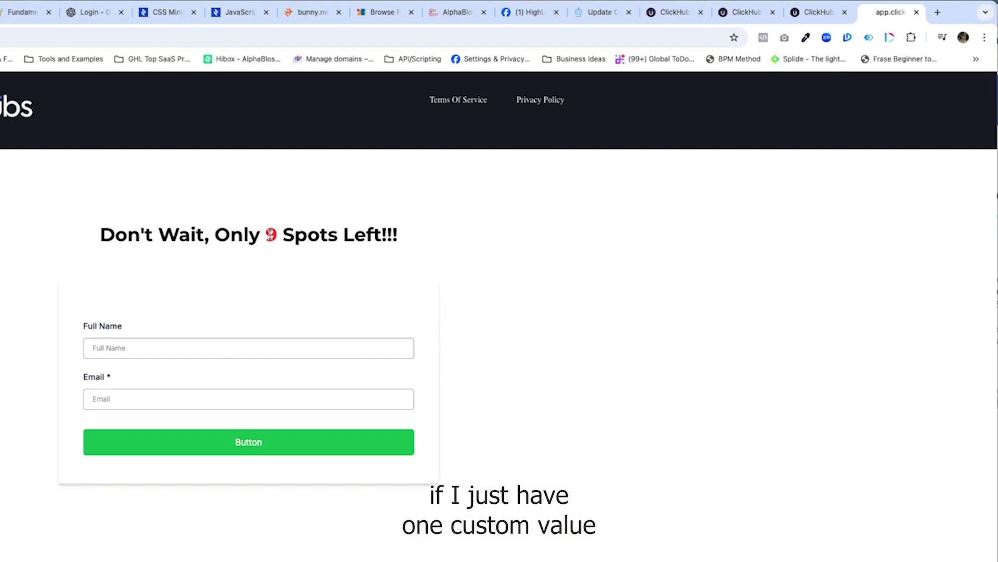
double_click(271, 234)
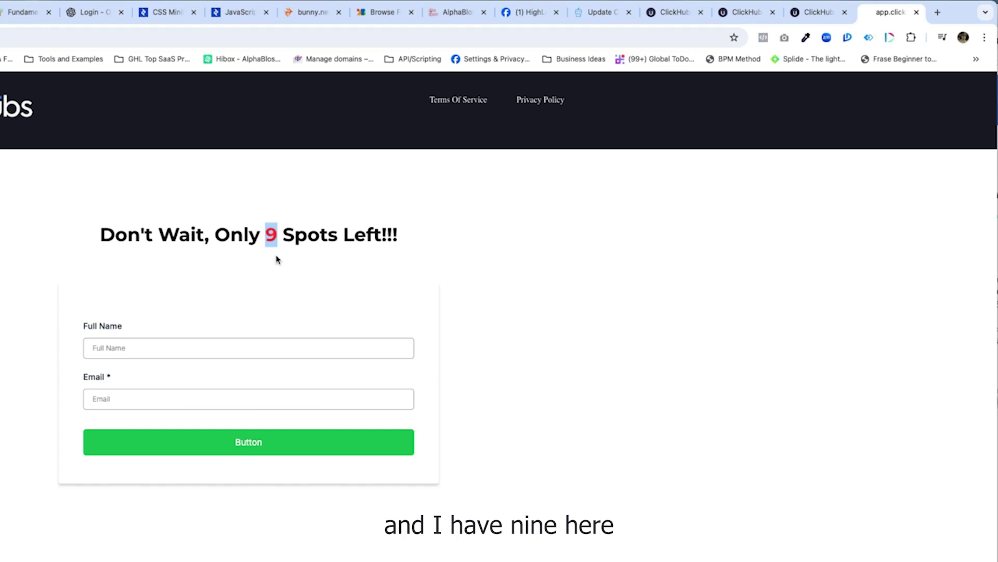
left_click(289, 235)
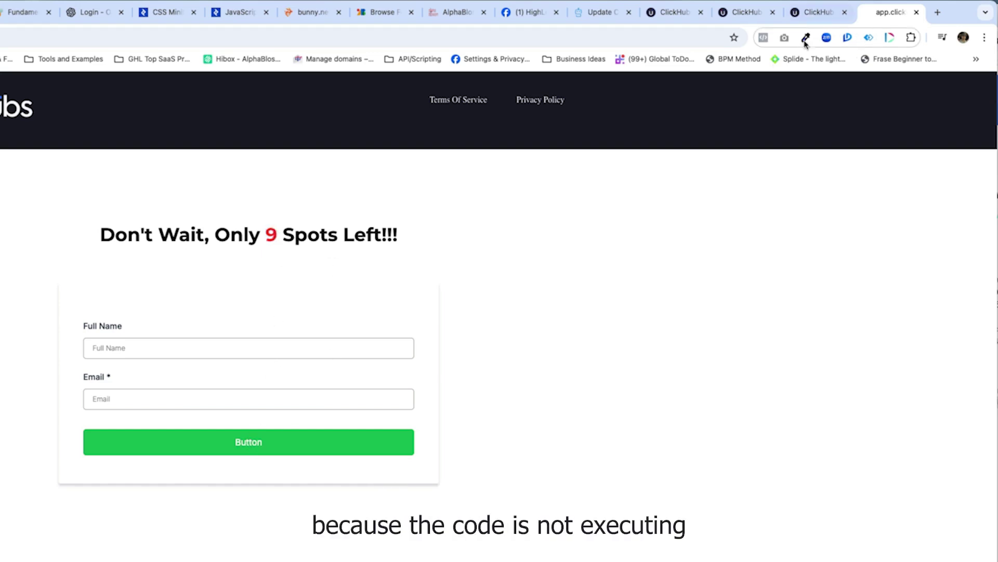
left_click(749, 12)
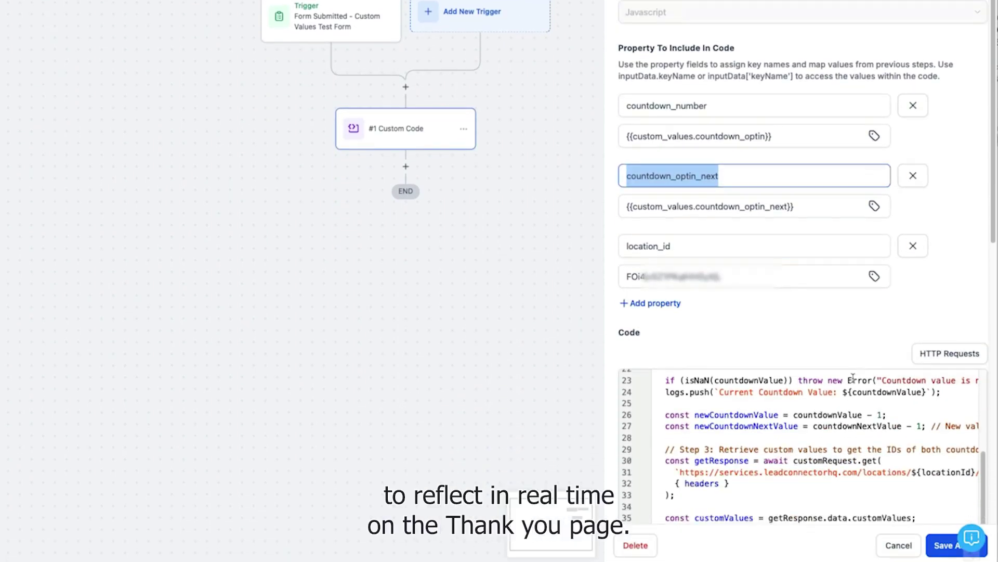
Check that location_id holds the hard-coded location ID matching the page address
scroll(853, 378, "down", 5)
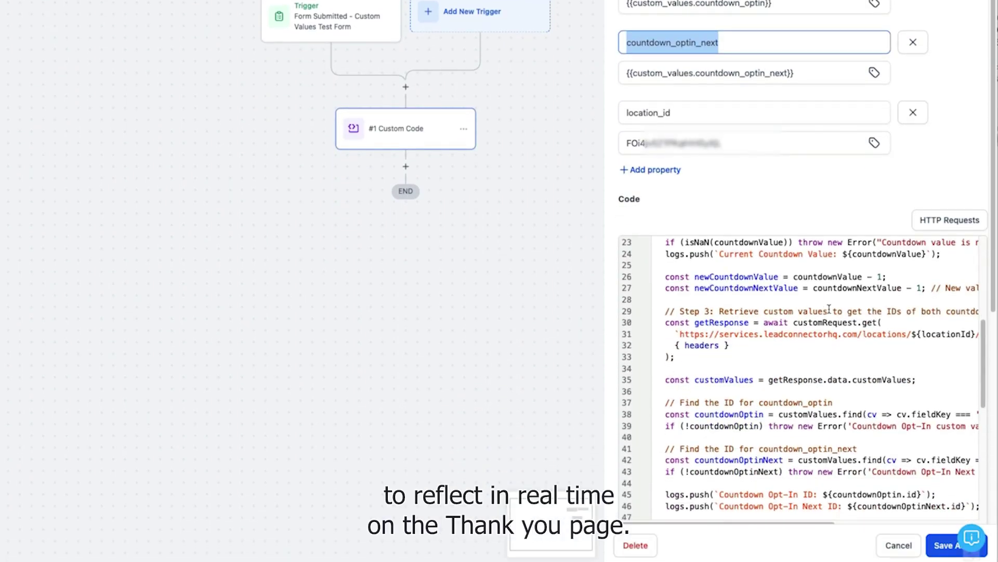
scroll(829, 307, "up", 5)
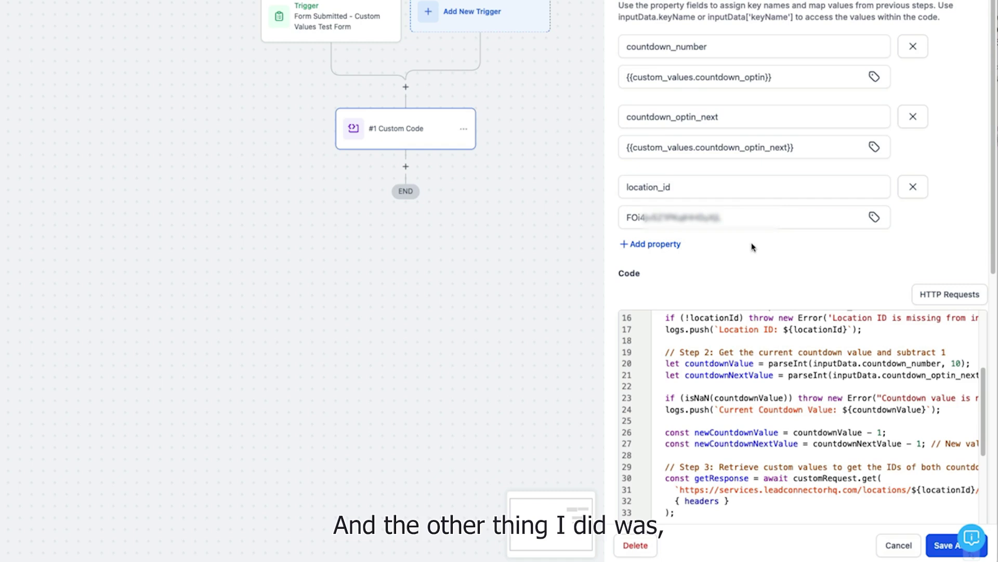
left_click(665, 187)
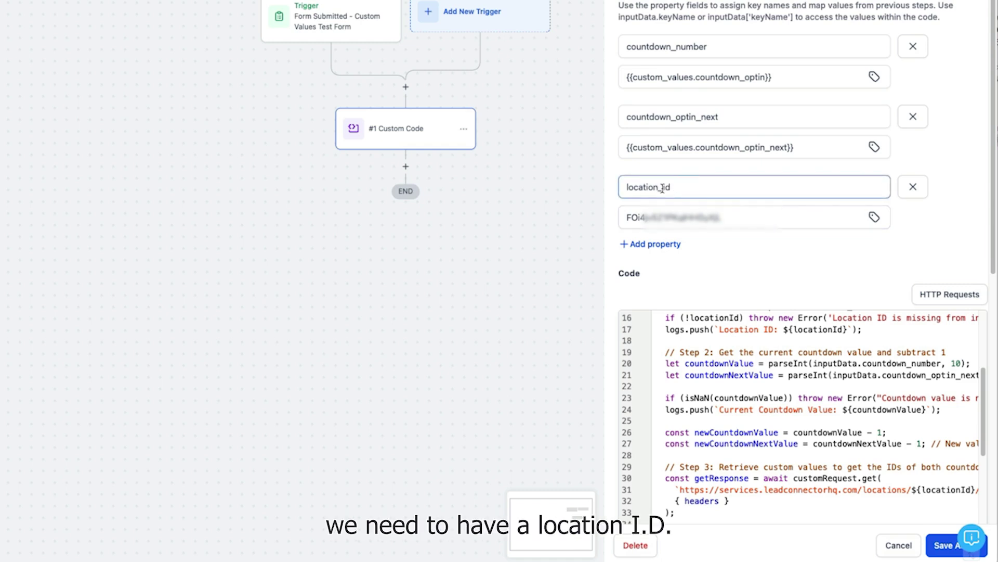
scroll(809, 322, "up", 5)
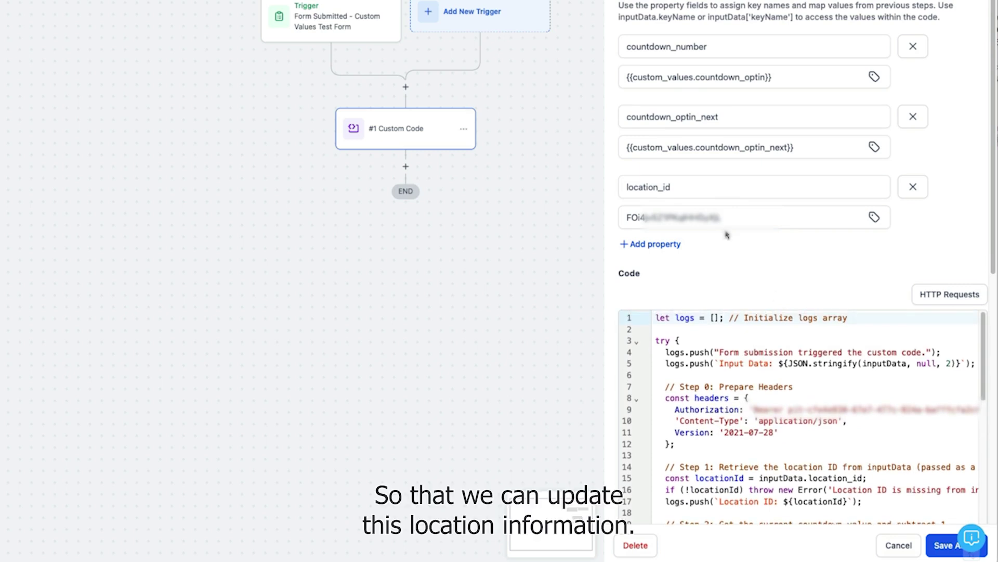
double_click(718, 216)
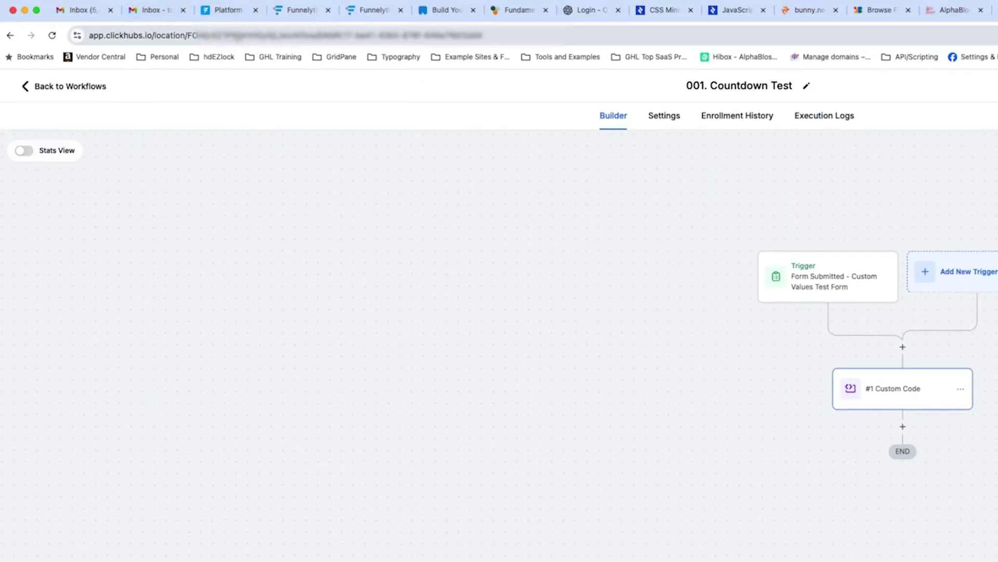
left_click(94, 37)
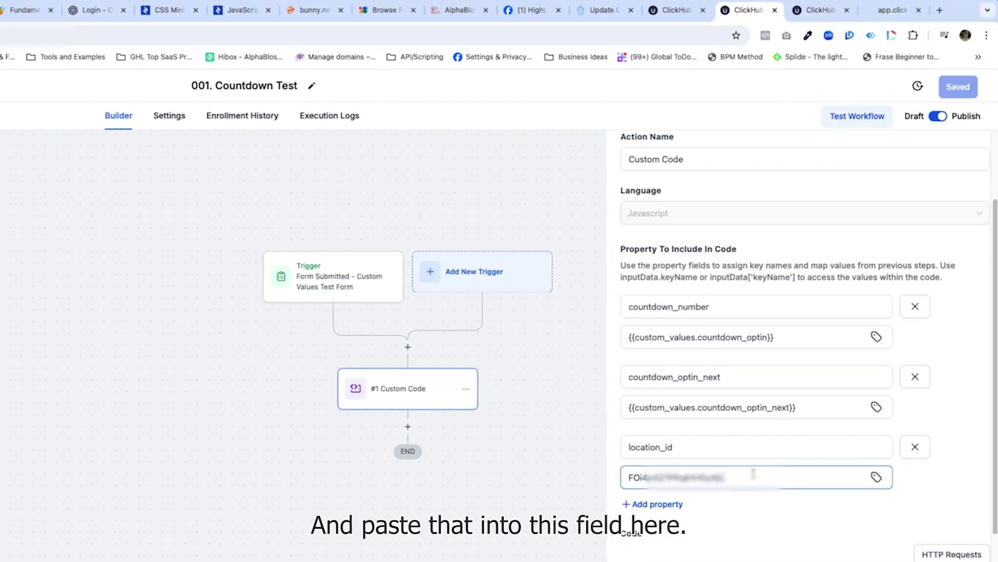
key("super+a")
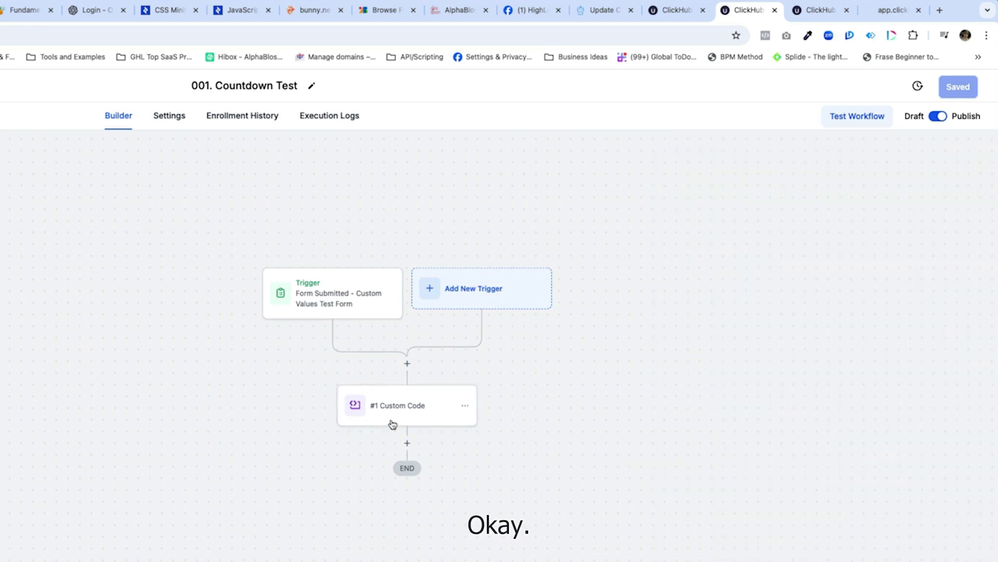
left_click(393, 414)
scroll(766, 290, "down", 6)
left_click(766, 284)
scroll(766, 290, "up", 1)
left_click_drag(713, 252, 629, 253)
left_click(629, 252)
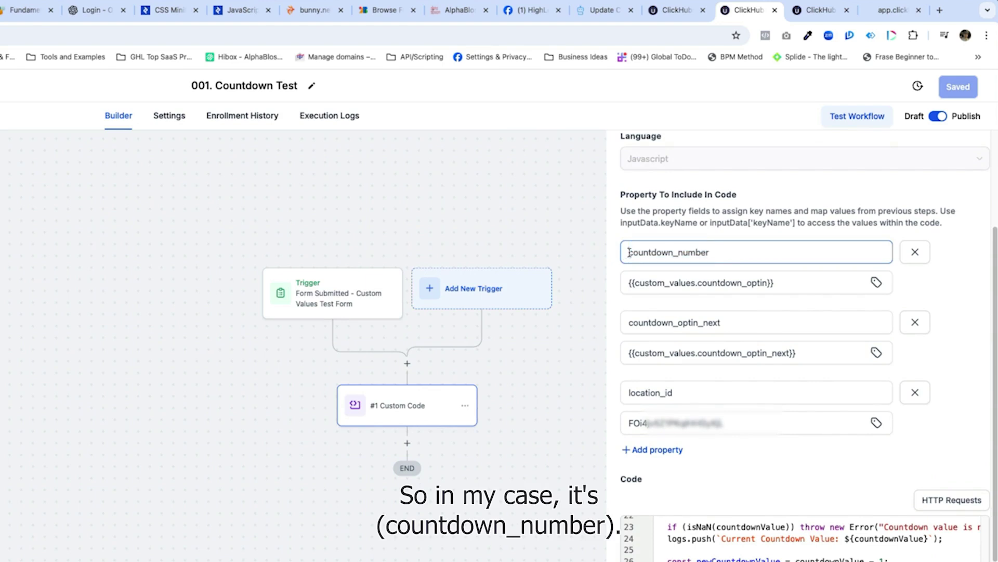
Map countdown_number to the Countdown From Optin custom value, removing the duplicate tag, and verify the other pairs
left_click(877, 282)
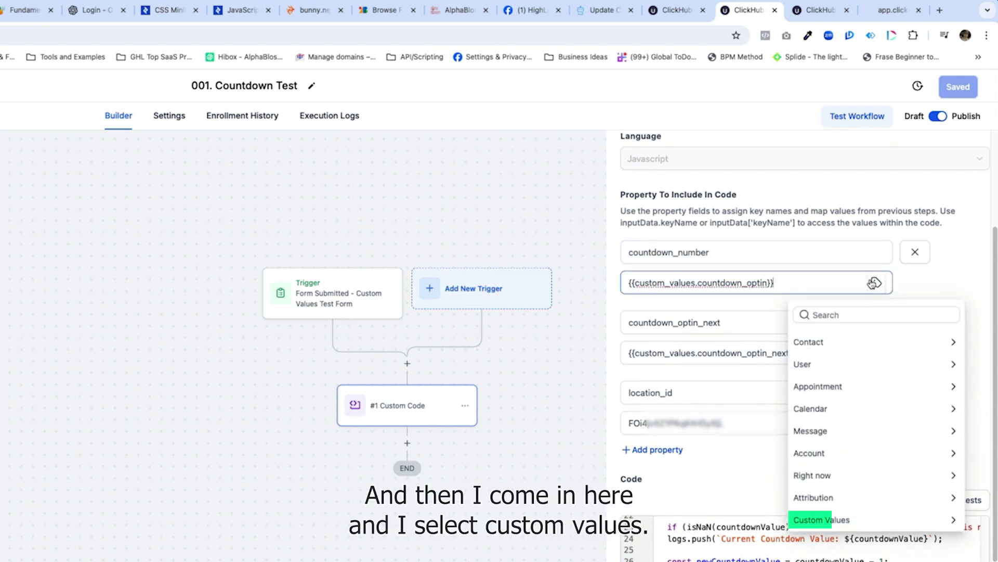
left_click(897, 520)
type("coun")
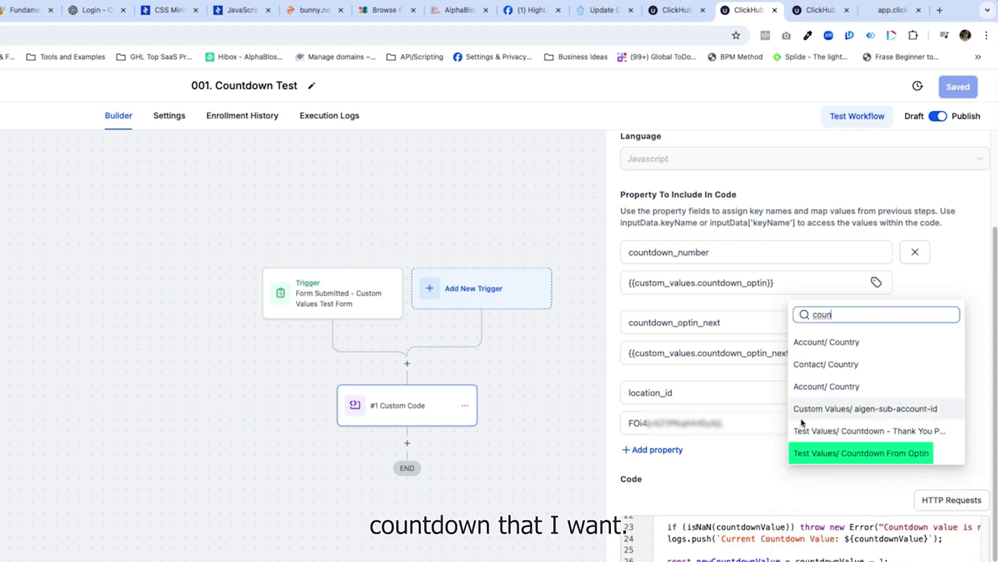
left_click(884, 453)
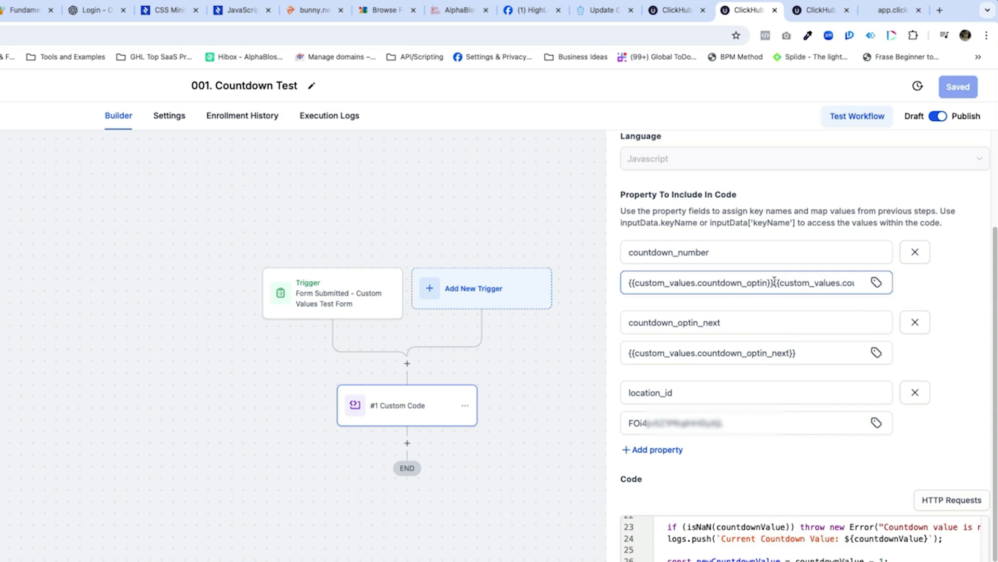
left_click_drag(774, 284, 623, 273)
key("BackSpace")
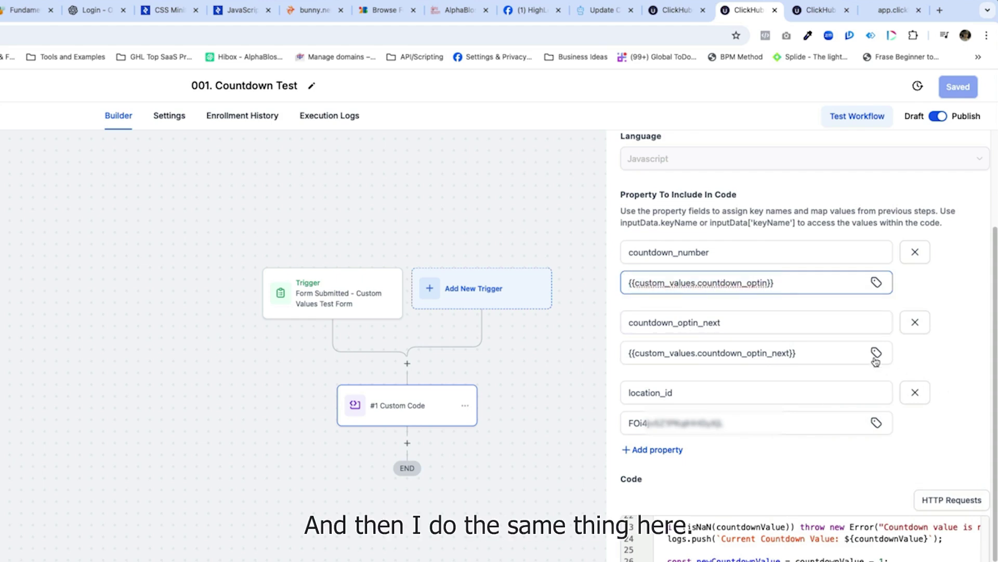
left_click_drag(798, 355, 623, 352)
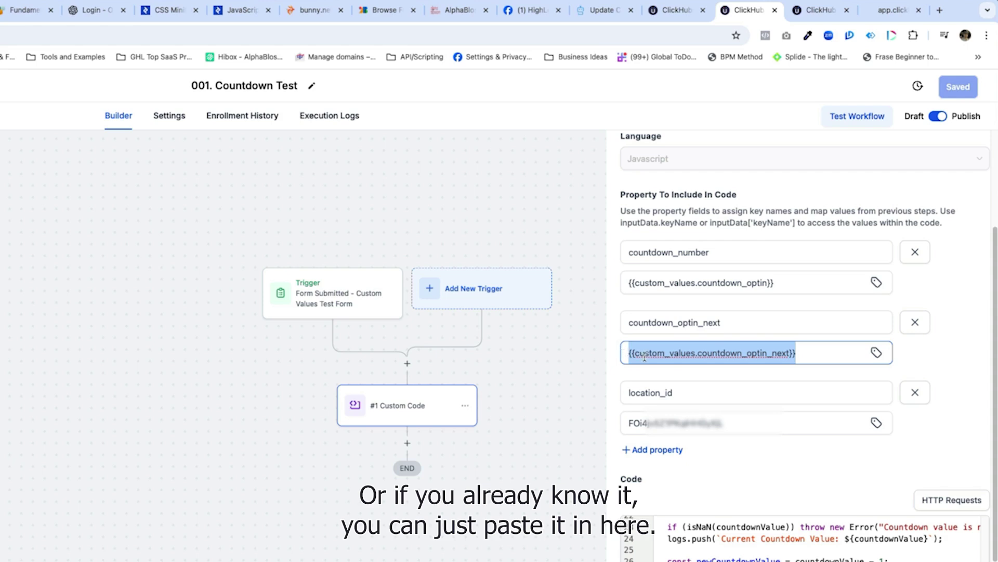
left_click(709, 324)
left_click_drag(724, 323, 627, 320)
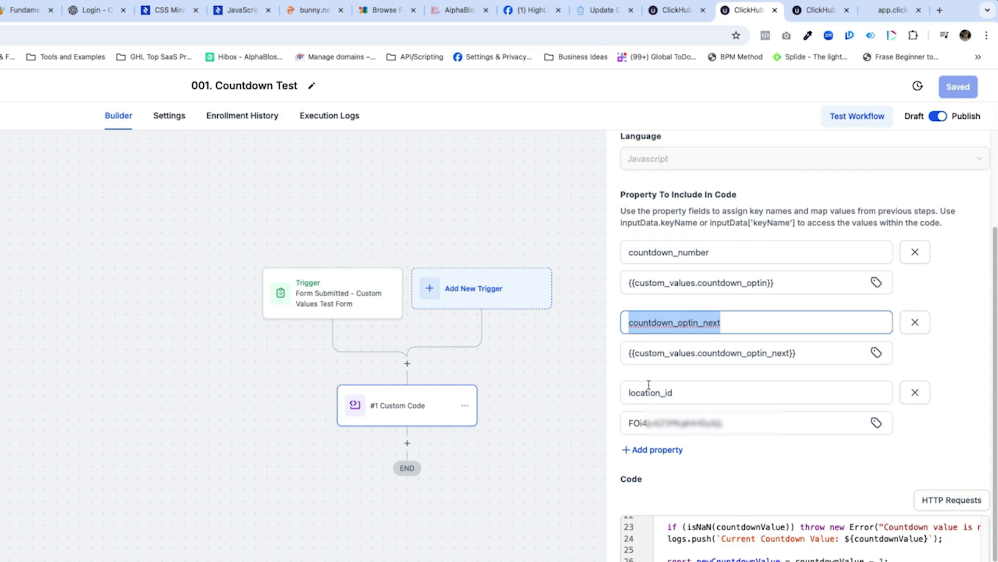
left_click_drag(693, 394, 623, 391)
left_click_drag(724, 423, 628, 423)
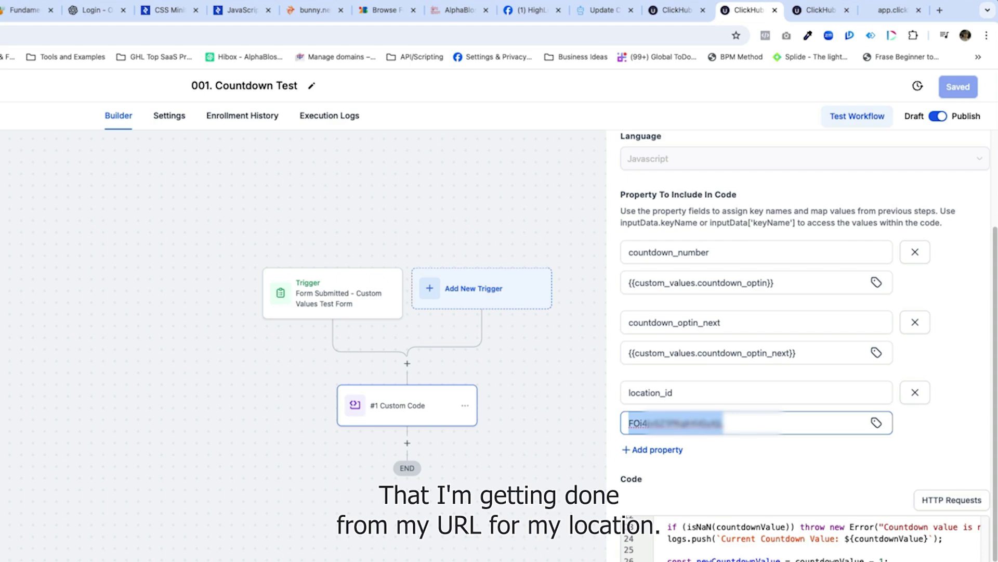
scroll(768, 442, "down", 5)
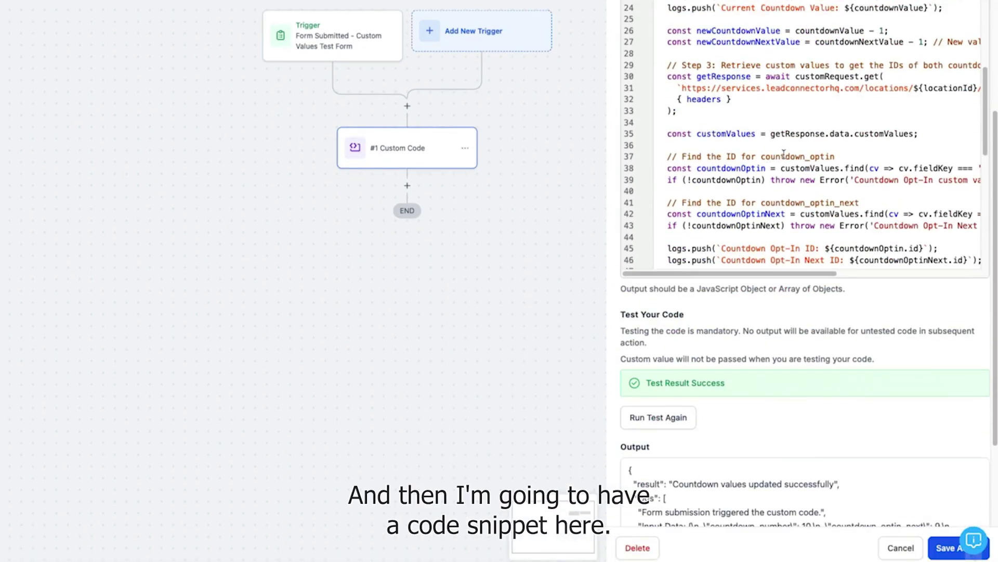
scroll(793, 148, "up", 5)
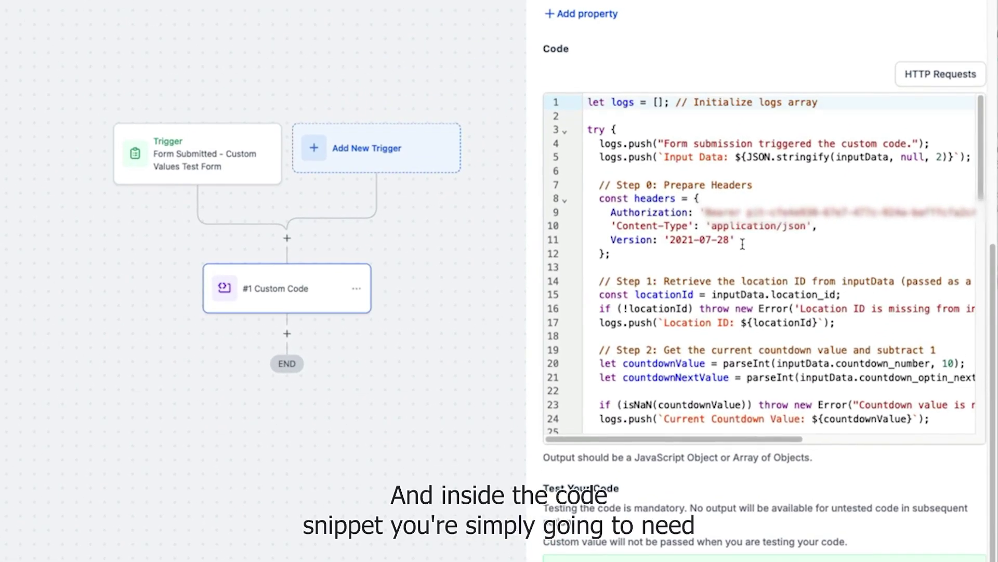
left_click(748, 212)
left_click_drag(767, 440, 824, 440)
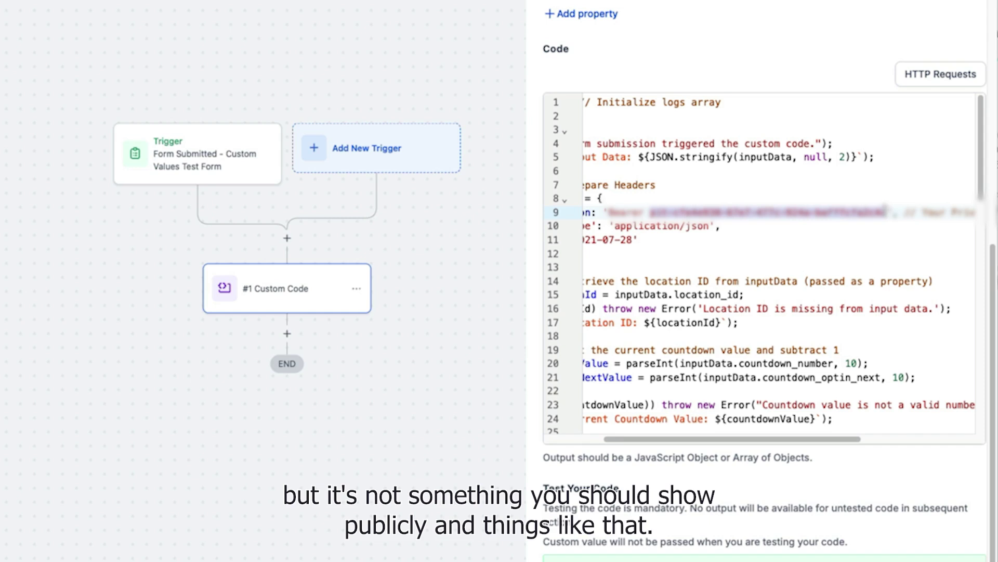
left_click(804, 241)
left_click_drag(650, 212, 888, 213)
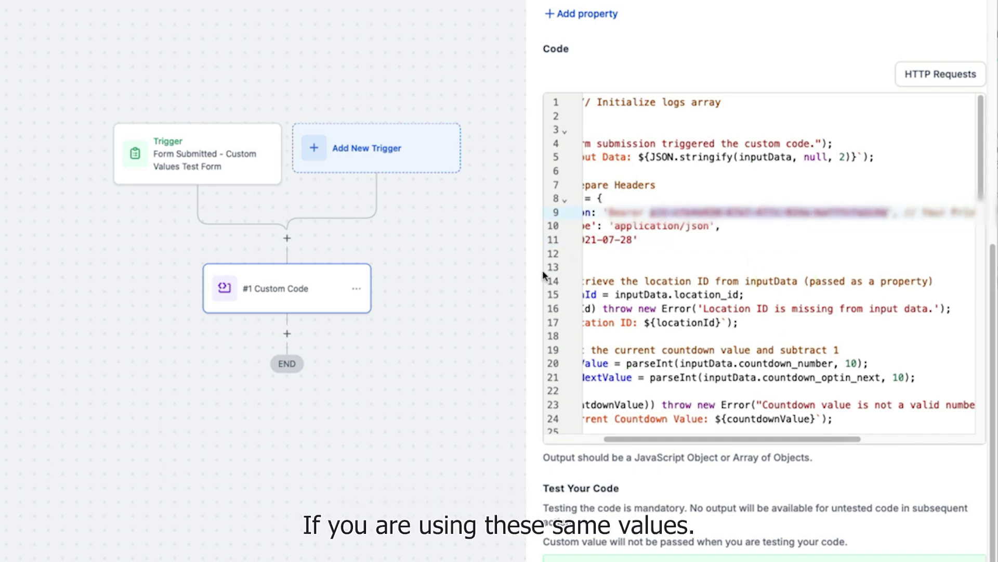
scroll(544, 270, "up", 9)
left_click(670, 278)
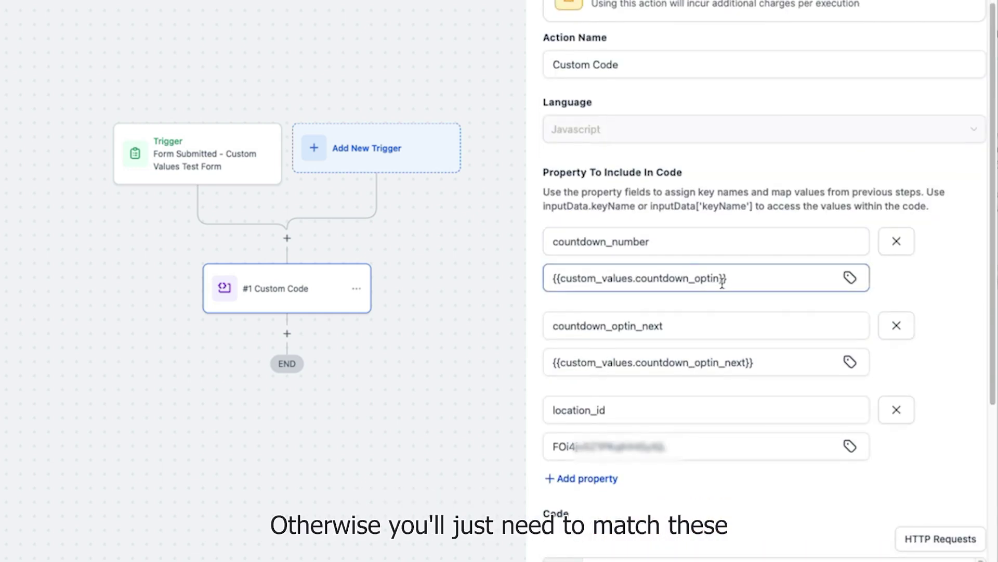
left_click_drag(650, 242, 549, 238)
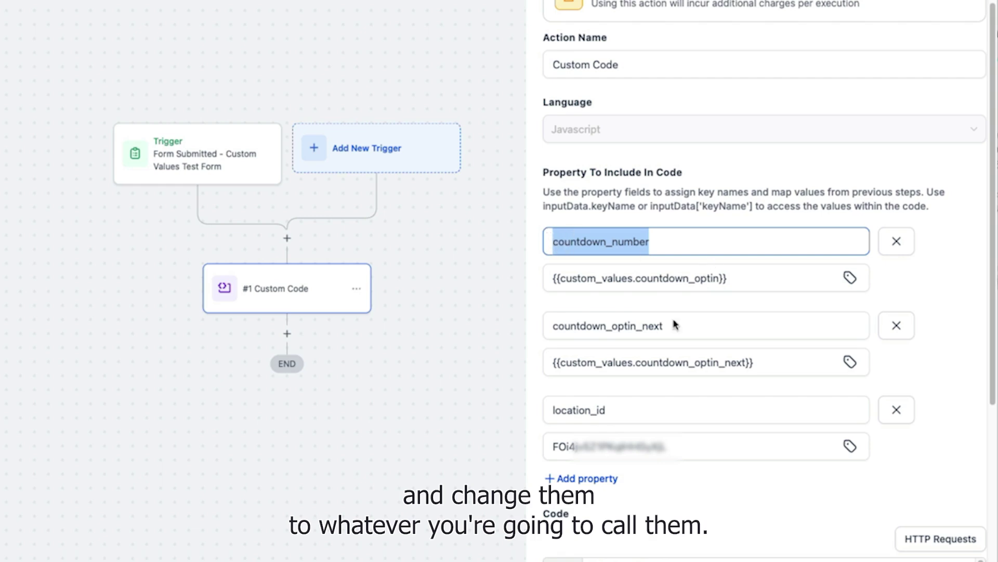
left_click_drag(669, 326, 548, 323)
double_click(666, 281)
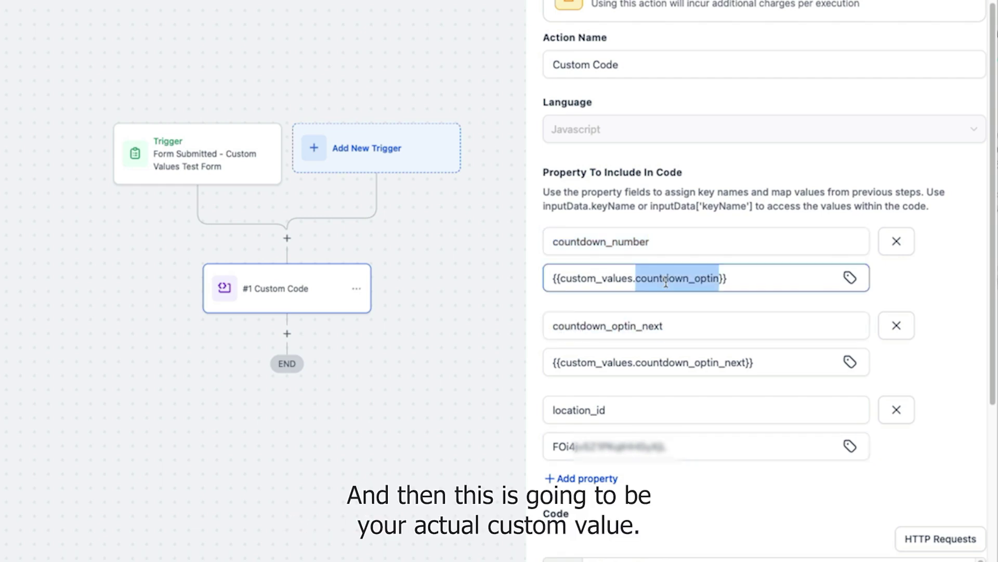
triple_click(667, 282)
left_click(726, 281)
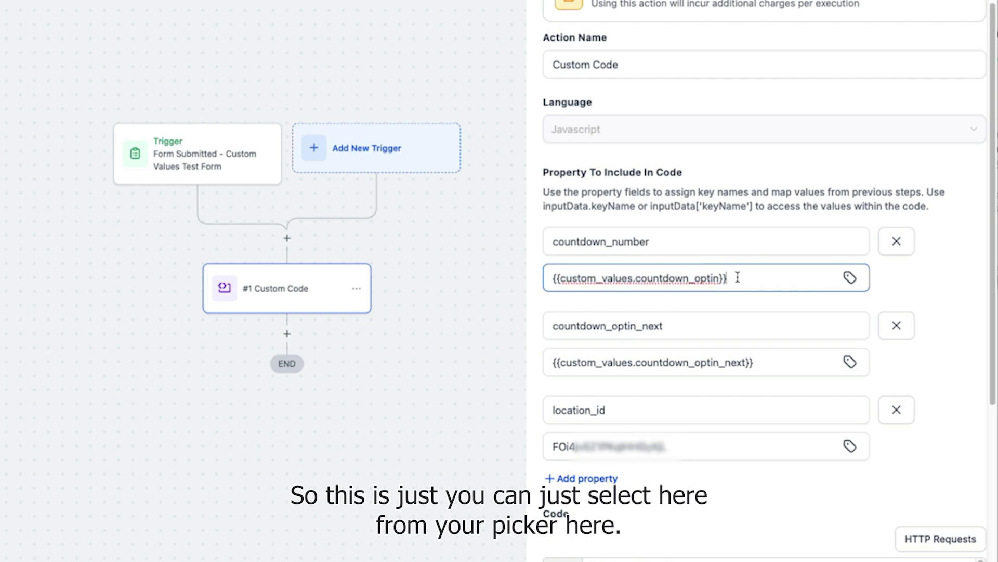
left_click(849, 279)
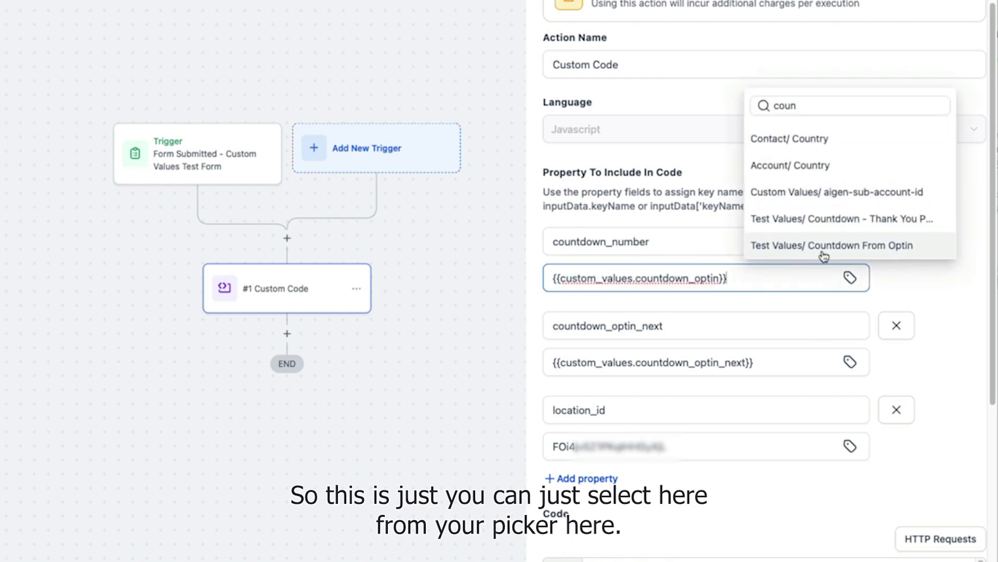
left_click(900, 265)
scroll(803, 314, "down", 12)
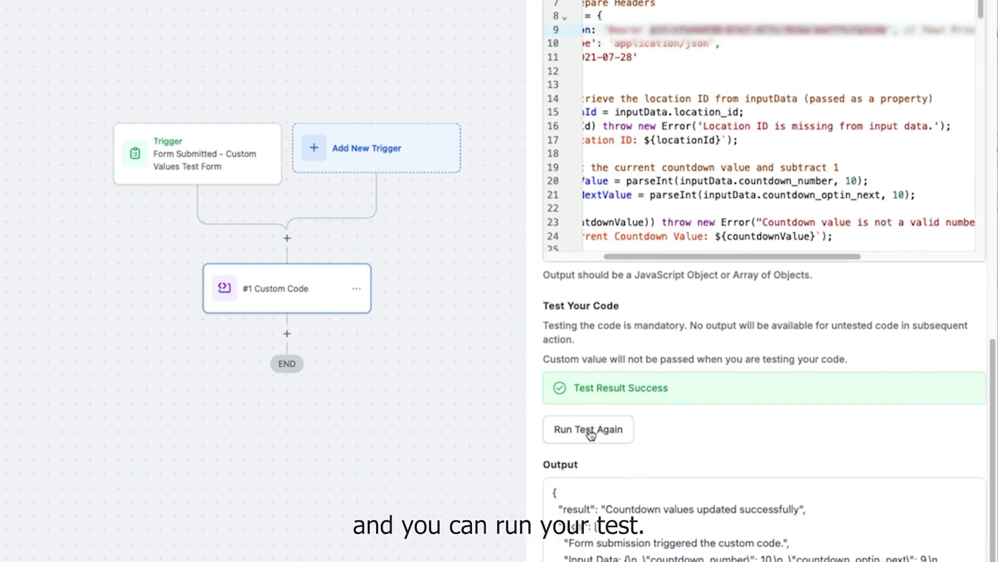
Run the Custom Code test twice more, bringing the countdown outputs down to 7 and 6
left_click(591, 434)
scroll(777, 368, "down", 5)
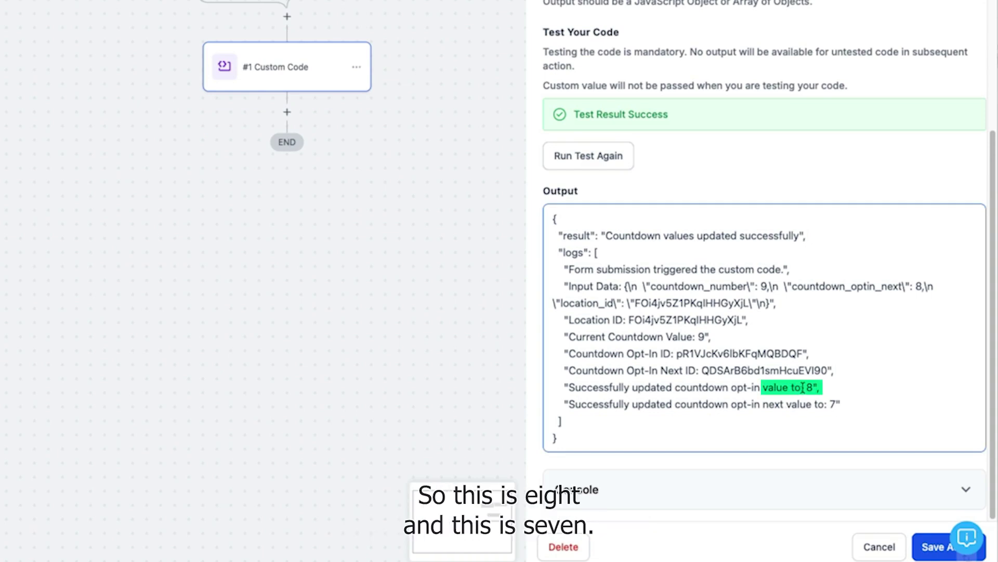
left_click(582, 159)
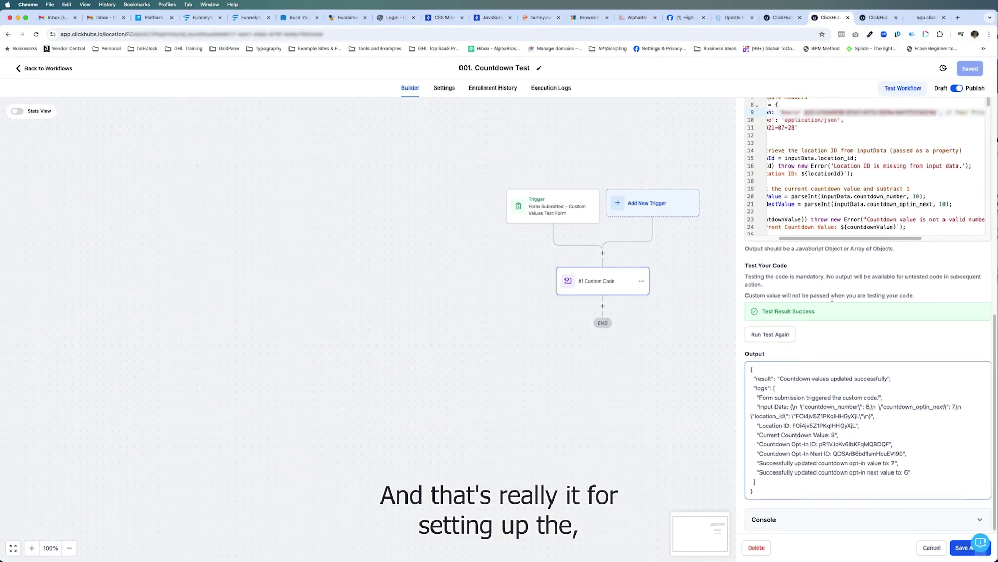
scroll(832, 299, "up", 15)
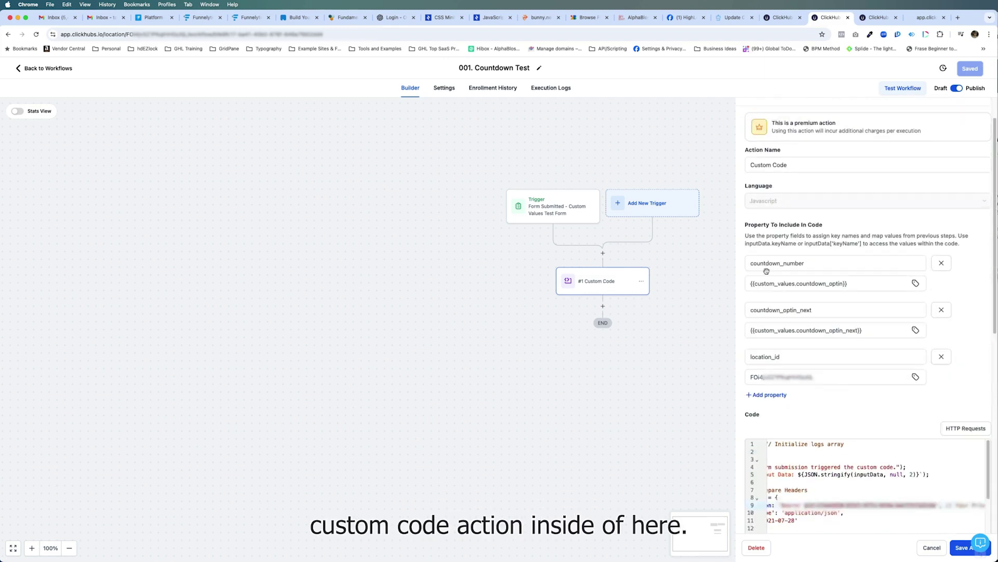
Close the Custom Code panel and start a new integration under Settings > Private Integrations
left_click(704, 283)
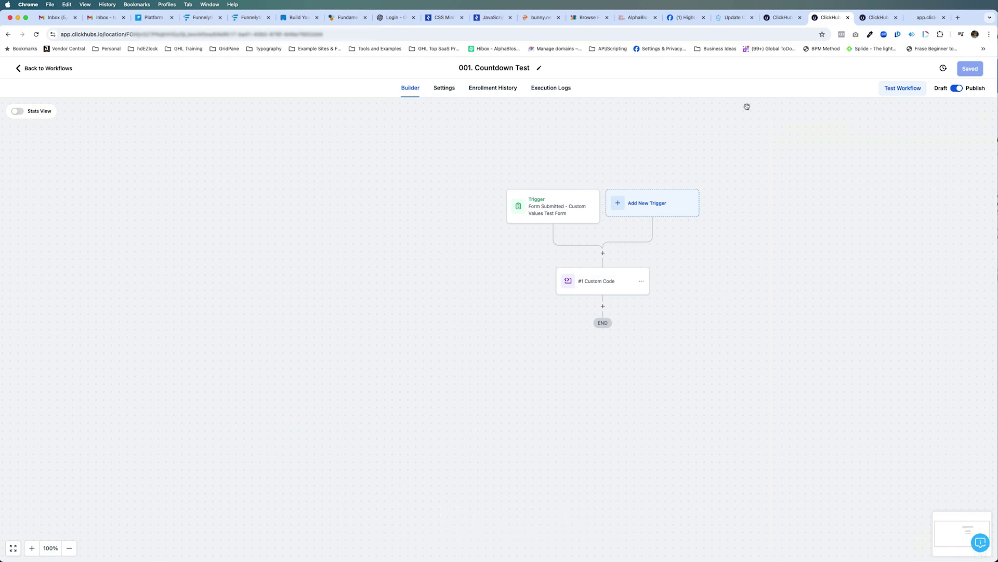
left_click(874, 19)
left_click(830, 17)
left_click(783, 17)
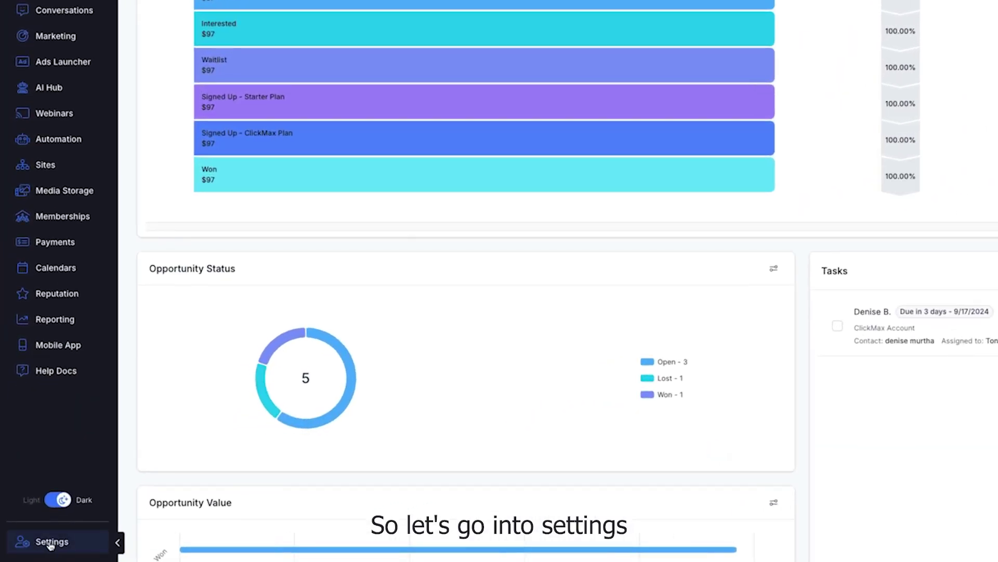
left_click(23, 546)
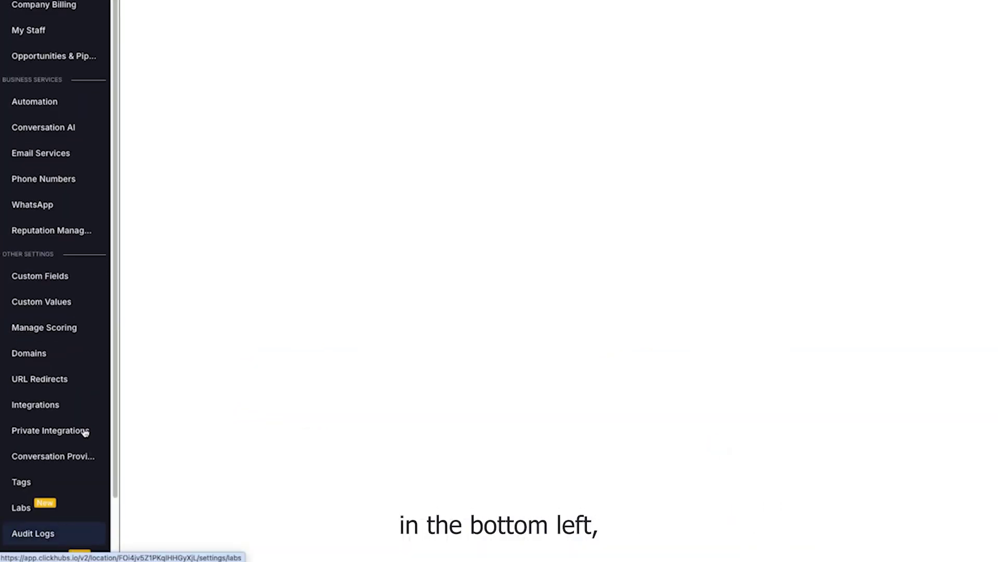
left_click(63, 431)
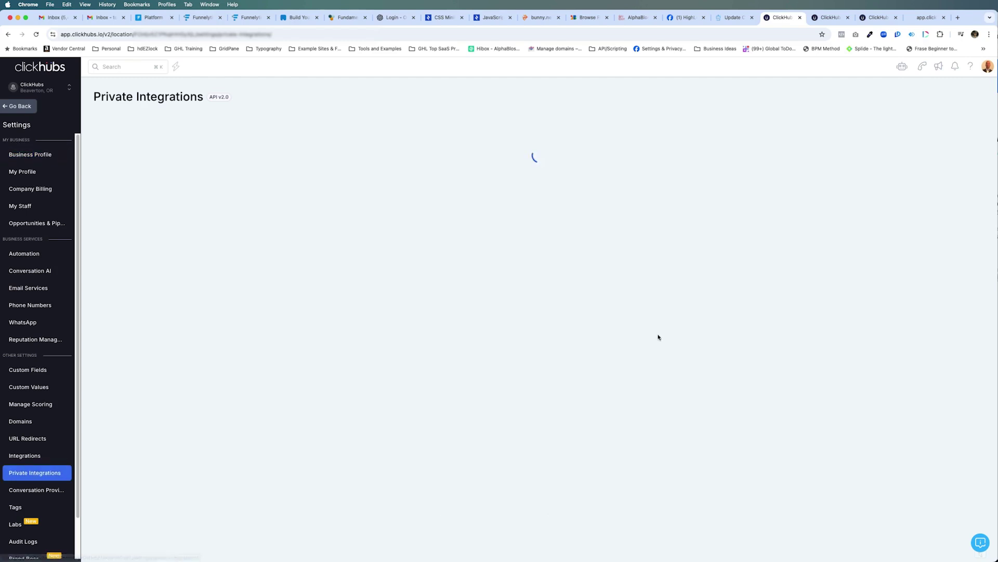
left_click(952, 150)
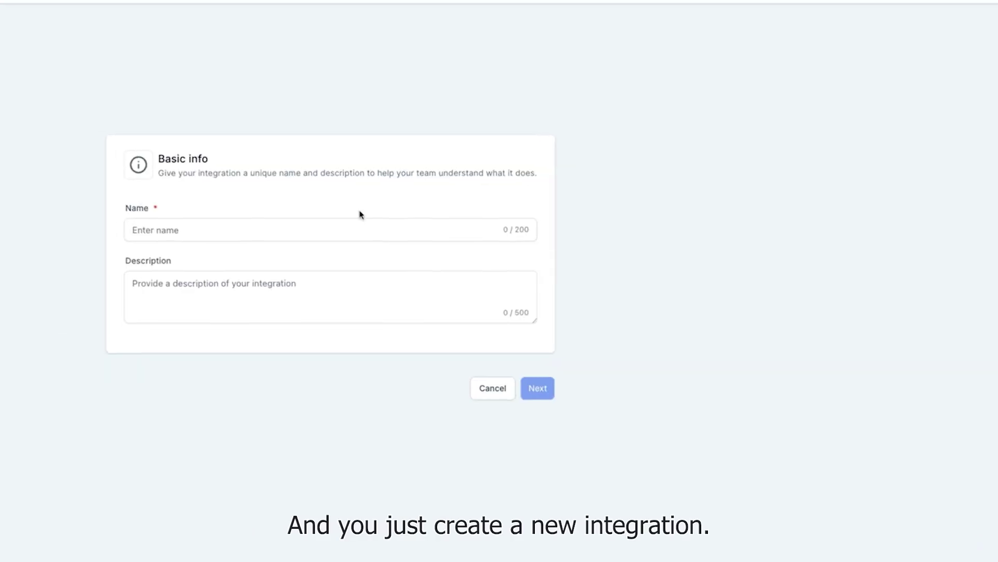
Name it 'Demo Countdown' with description 'Reduce countdown custom value by one upon form submission'
left_click(267, 219)
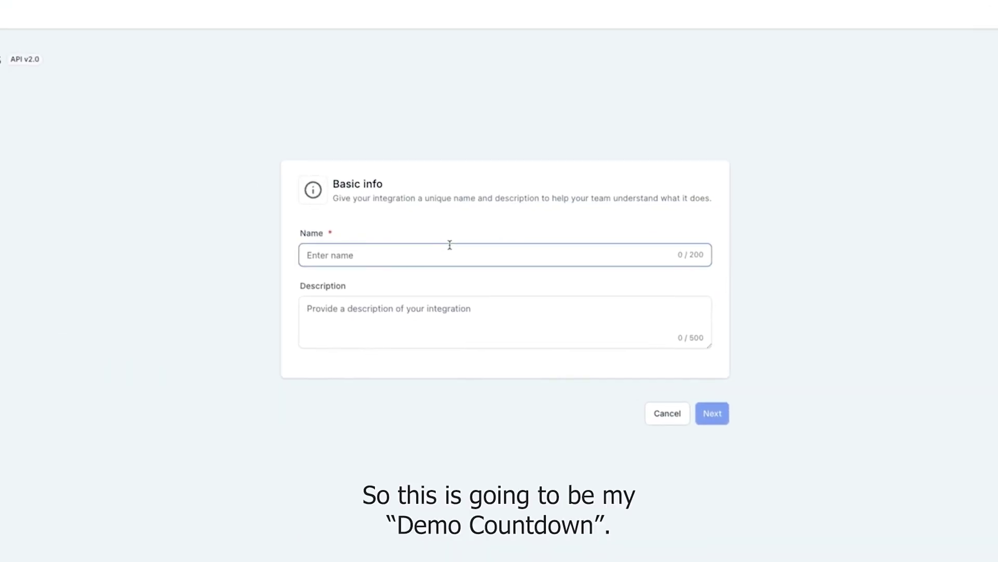
type("Demo Countdown")
key("Tab")
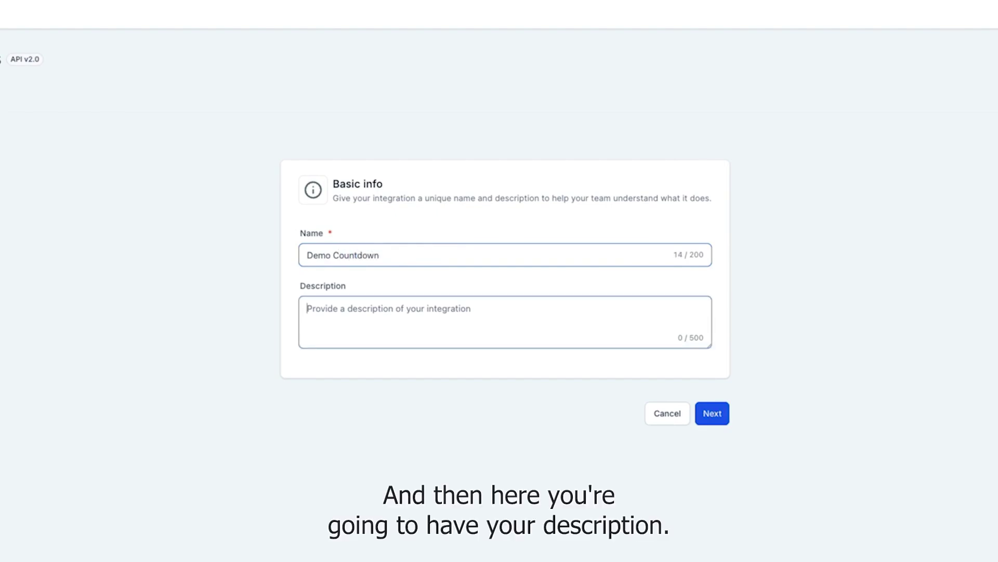
type("Reduce countdown custom vlu")
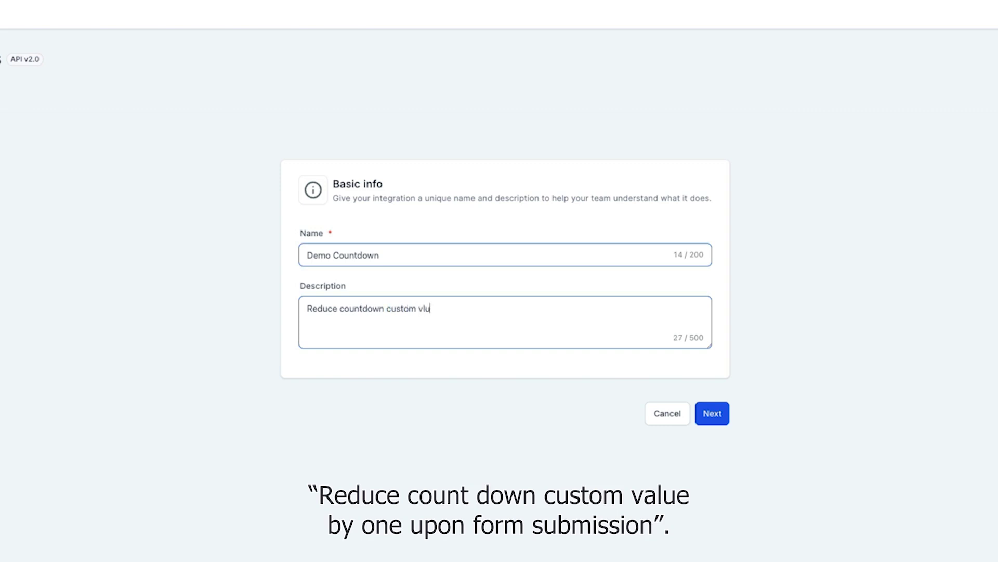
key("BackSpace")
key("BackSpace")
type("alue by one upon form submission")
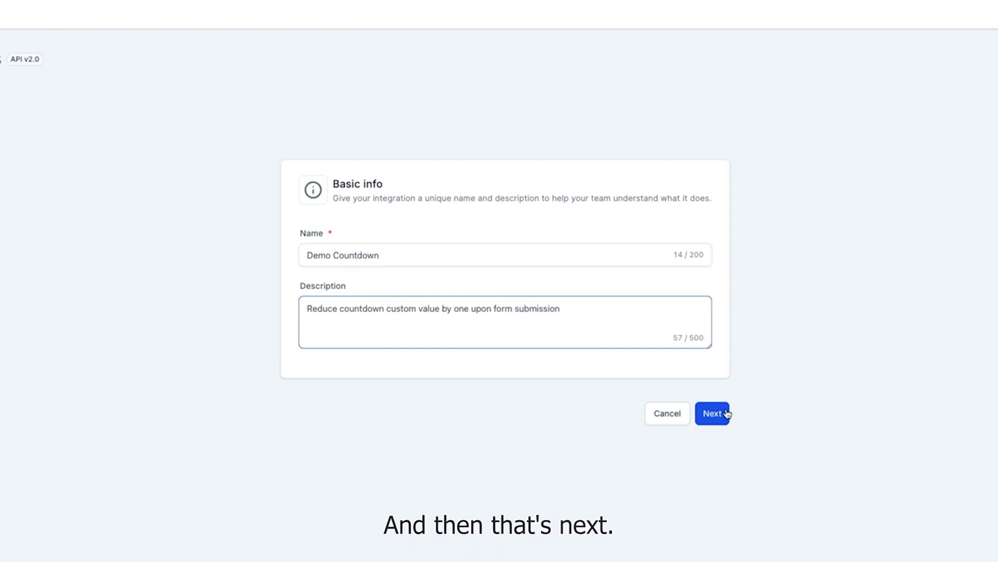
left_click(712, 414)
Search scopes for 'custom', grant View Custom Values and Edit Custom Values, and create the integration
left_click(393, 247)
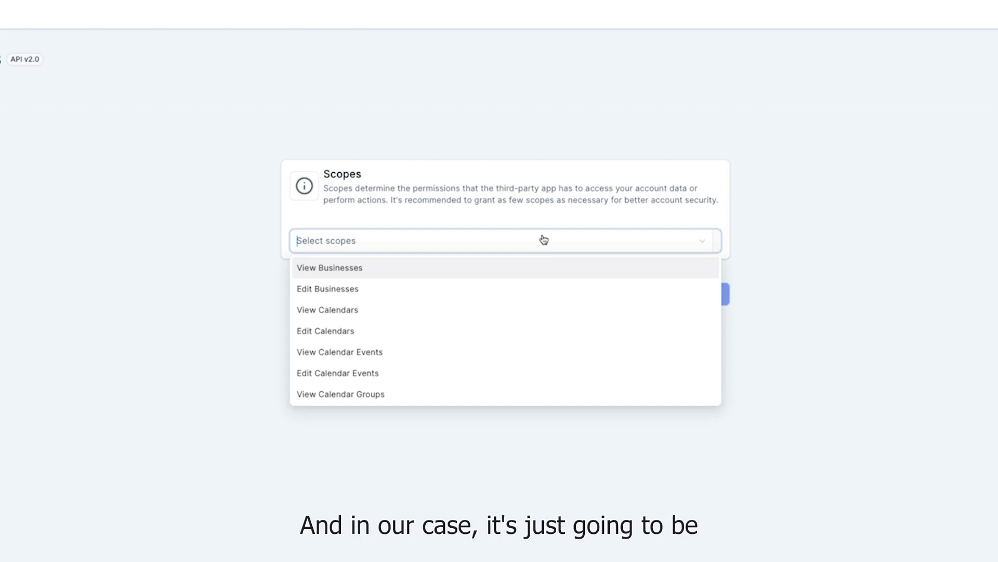
type("custom")
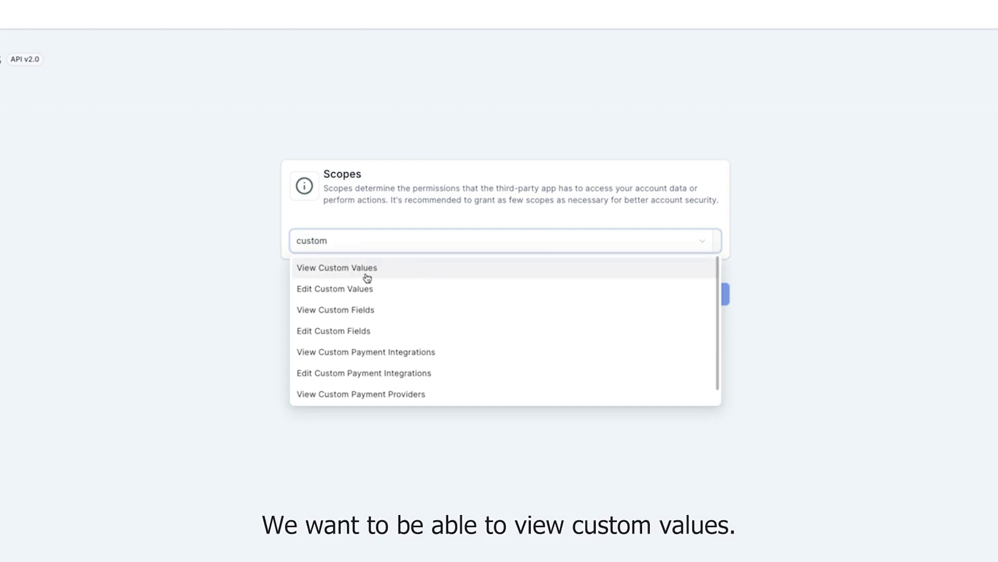
left_click(368, 271)
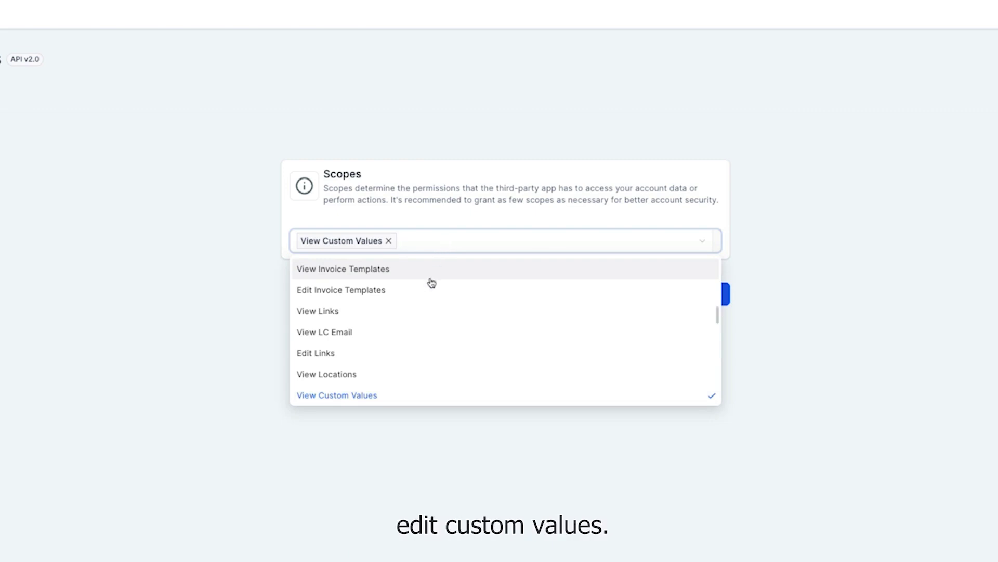
scroll(430, 283, "down", 1)
left_click(348, 390)
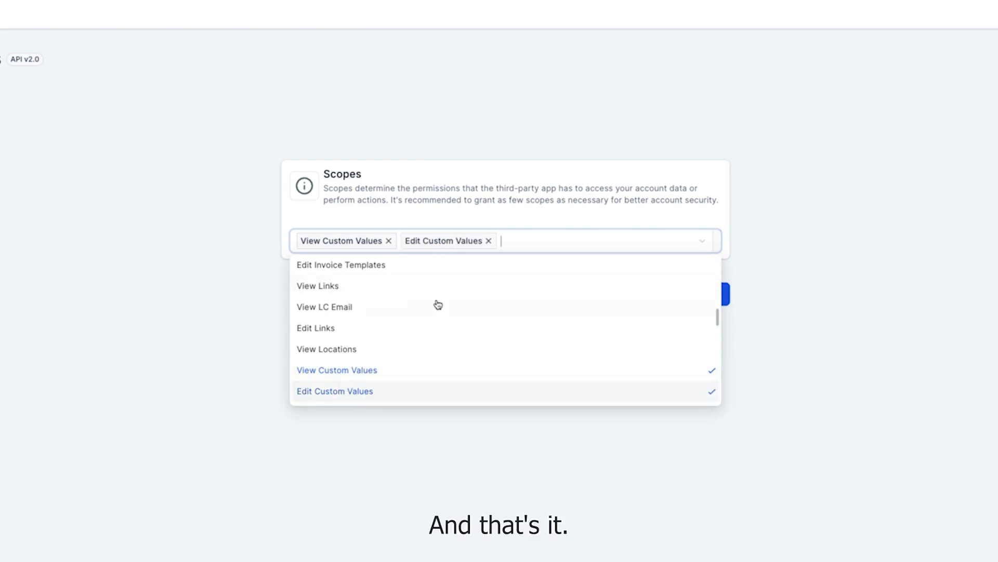
left_click(545, 218)
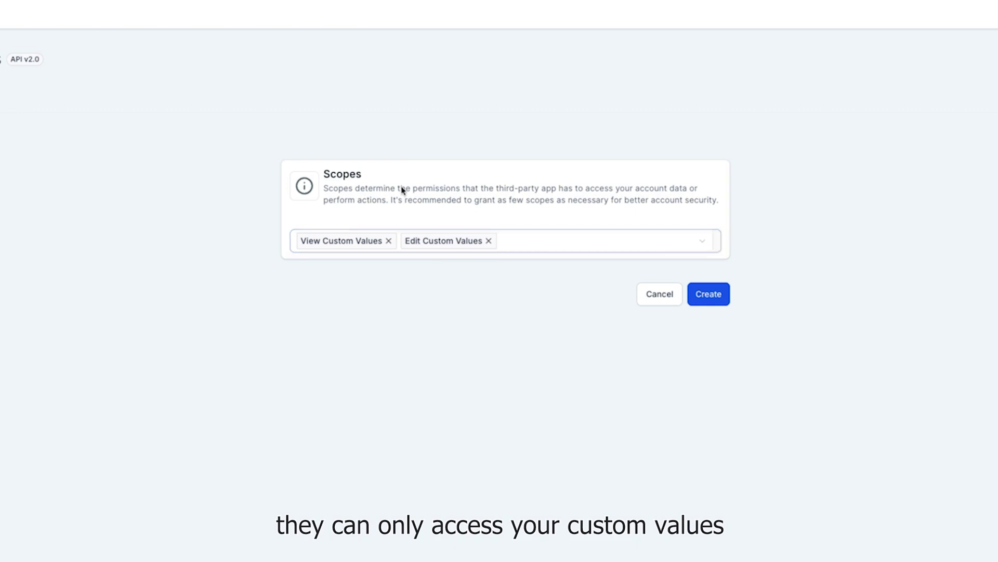
left_click(710, 295)
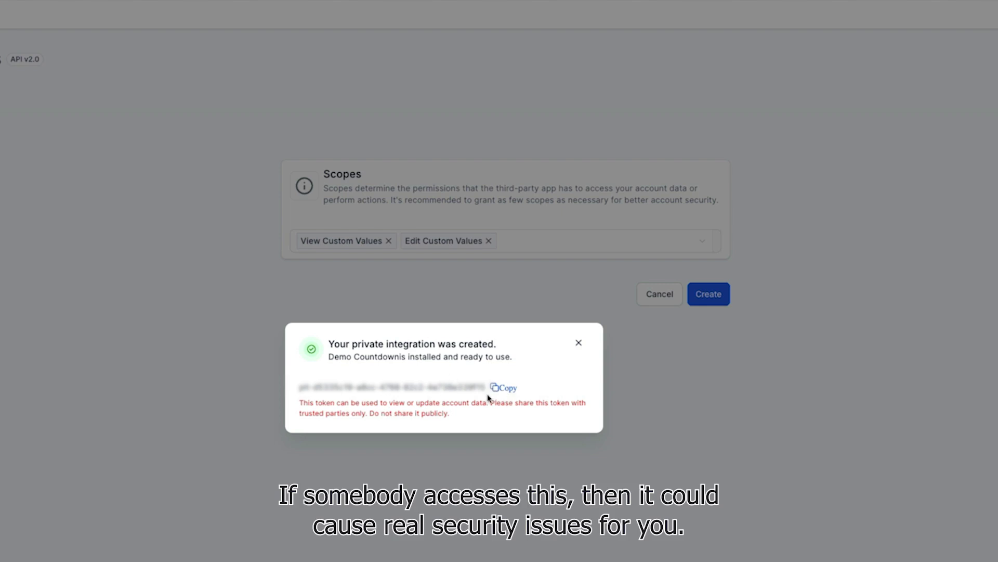
Issue a new Demo Countdown access token, leaving the old one to expire in 6 days 23 hours
left_click(578, 342)
left_click(709, 295)
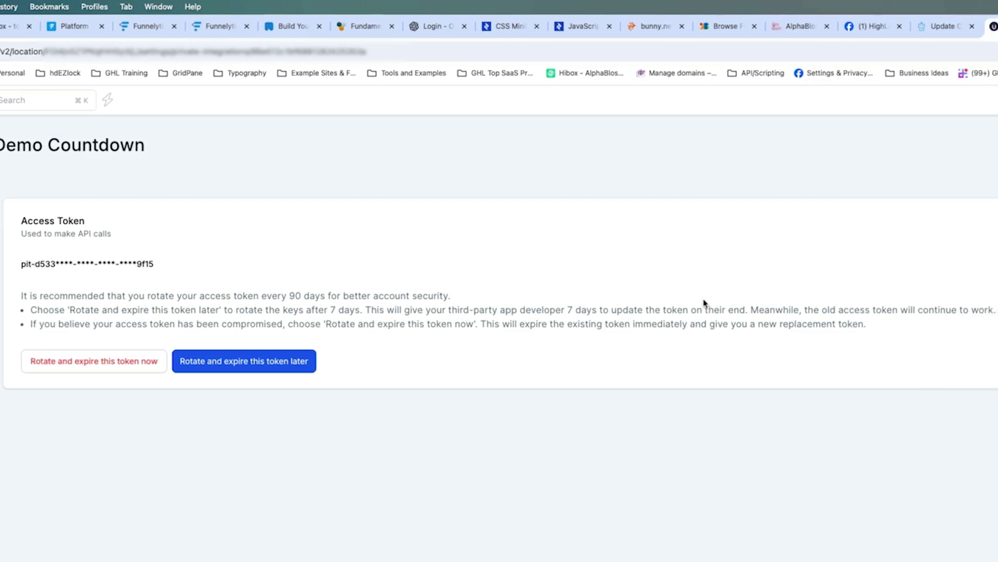
left_click(254, 364)
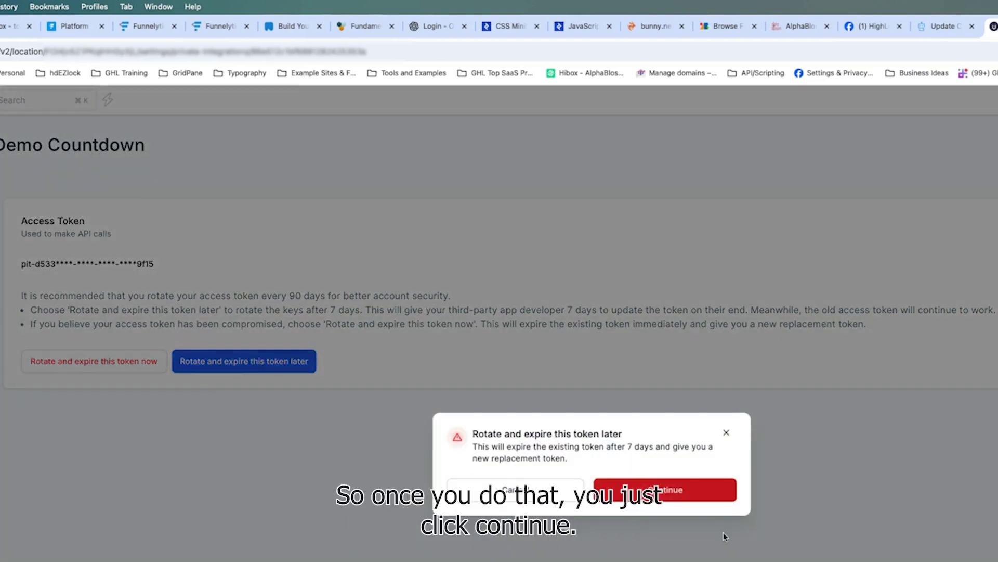
left_click(677, 496)
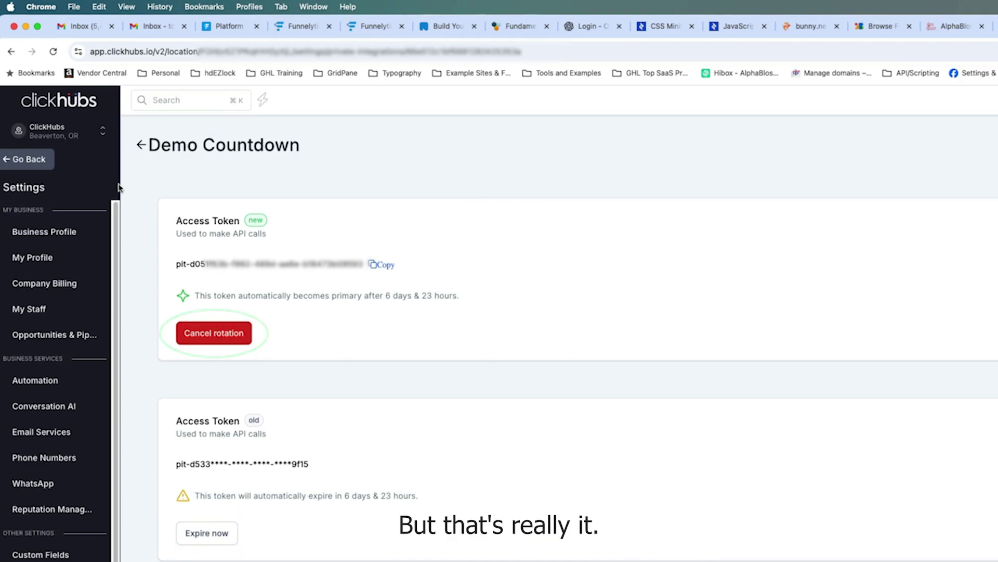
Delete the Demo Countdown private integration, then leave Settings for the main dashboard
left_click(139, 145)
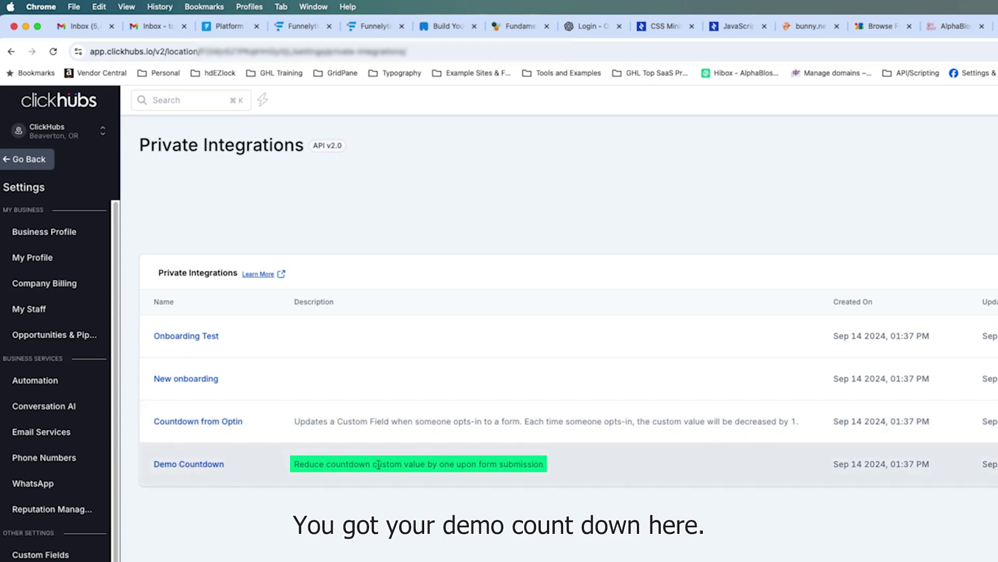
left_click(922, 465)
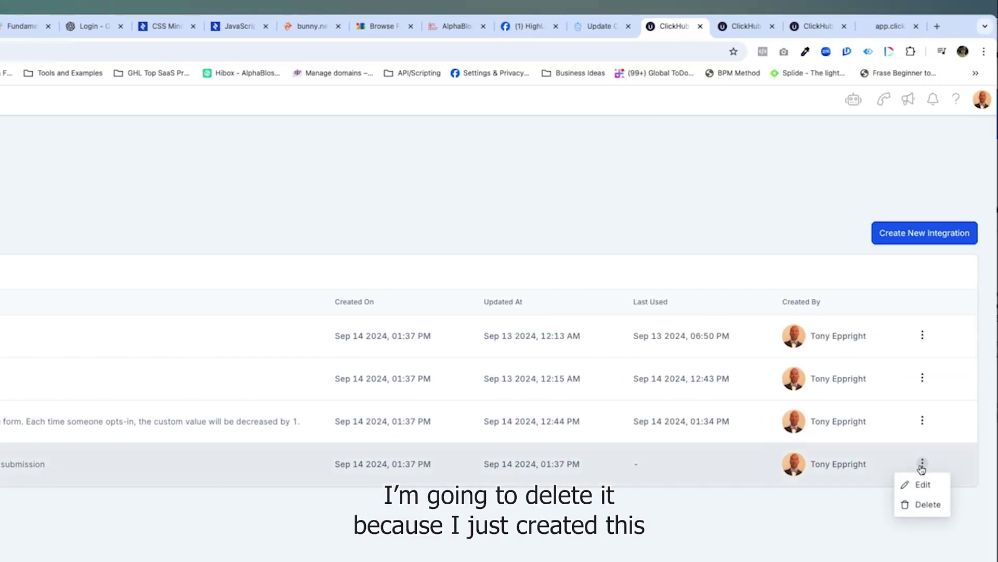
left_click(927, 504)
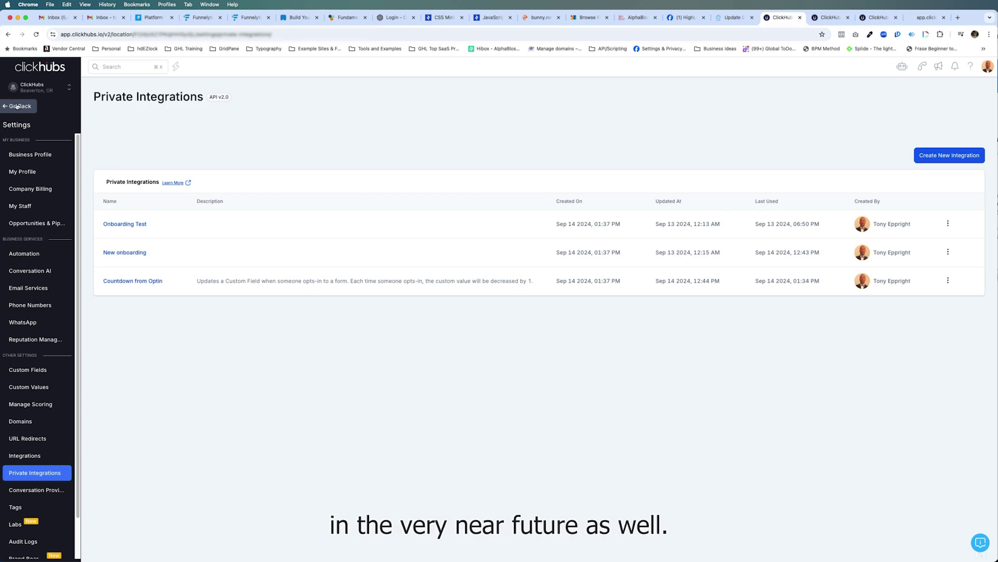
left_click(17, 106)
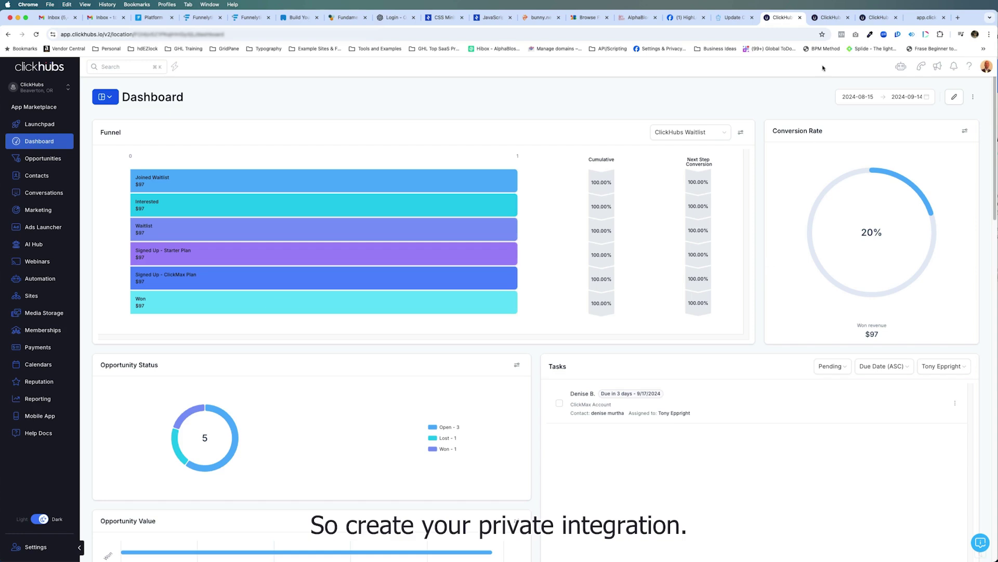
In the 001. Countdown Test workflow, review the trigger's settings and close them
left_click(830, 17)
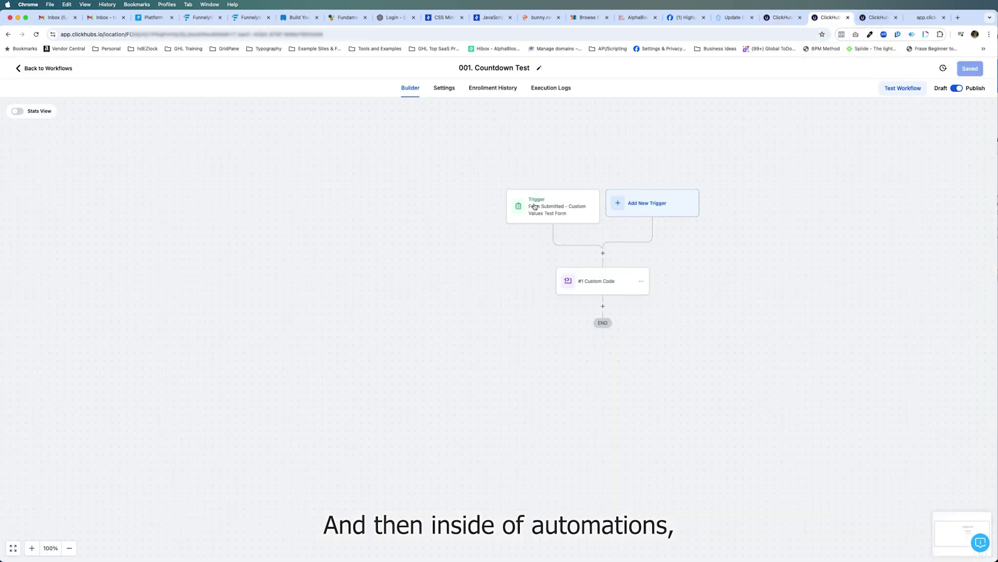
left_click(534, 206)
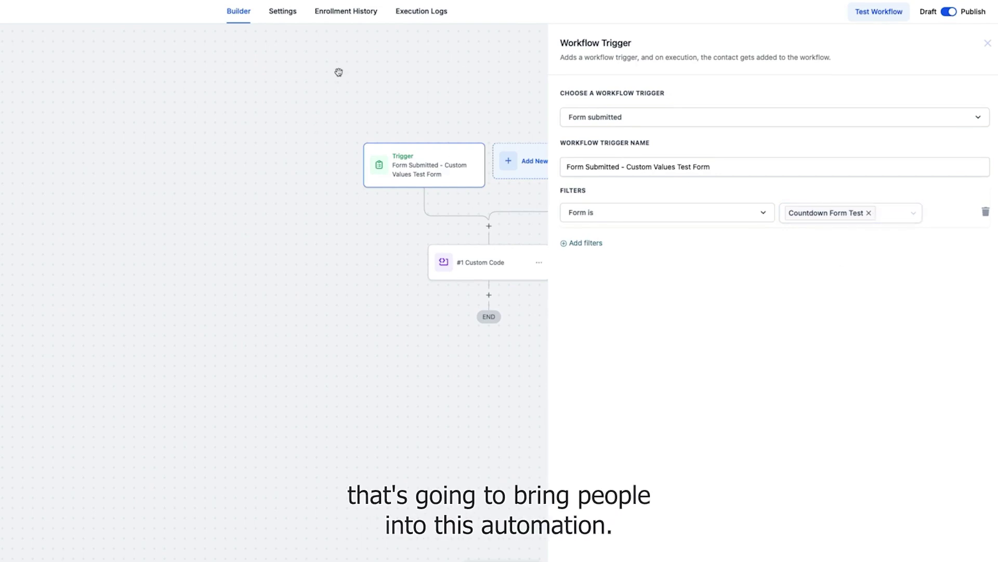
left_click(914, 544)
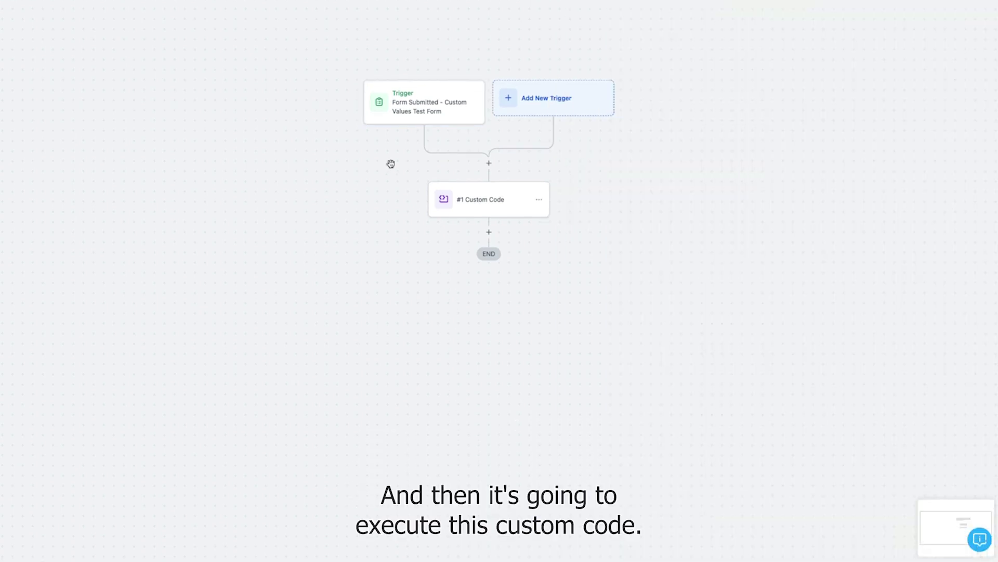
Open the #1 Custom Code step and inspect the countdown_number property's name and value
left_click(485, 203)
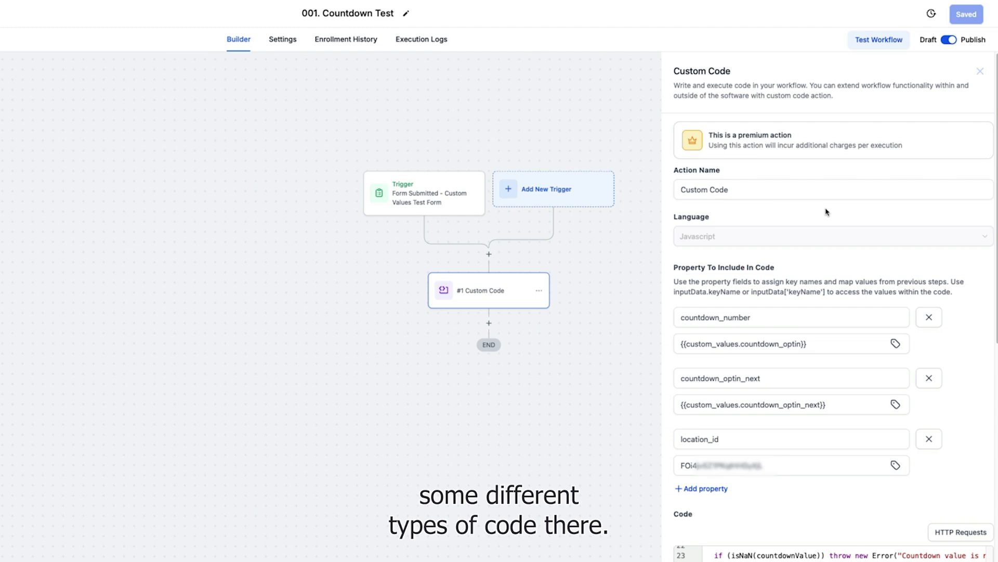
scroll(827, 212, "down", 5)
scroll(827, 212, "up", 5)
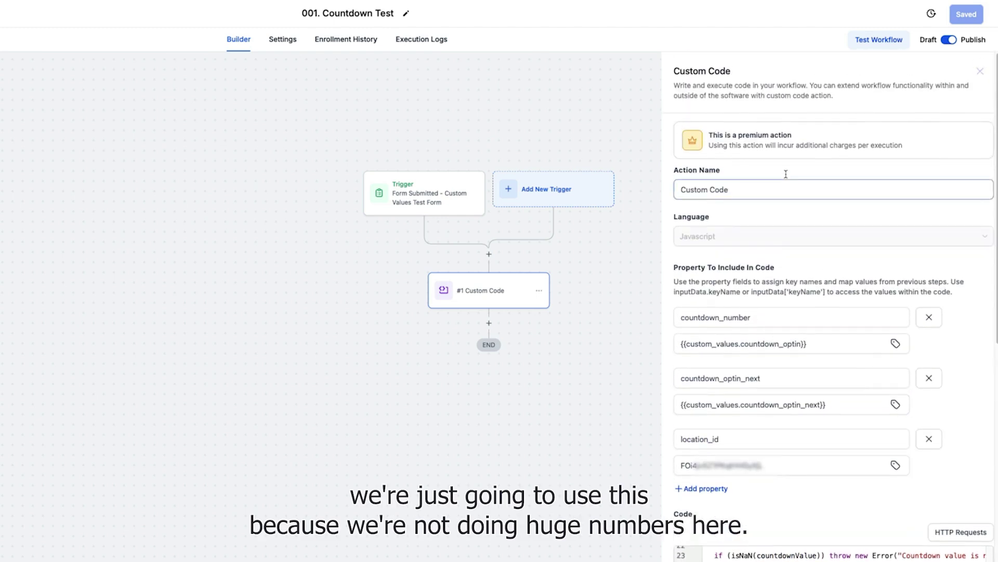
scroll(867, 141, "down", 2)
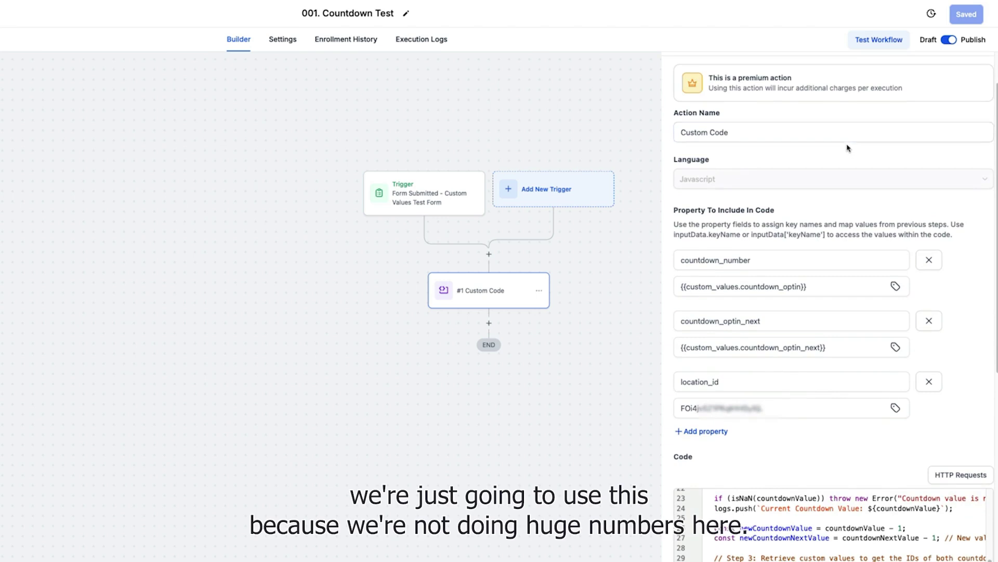
scroll(836, 163, "down", 4)
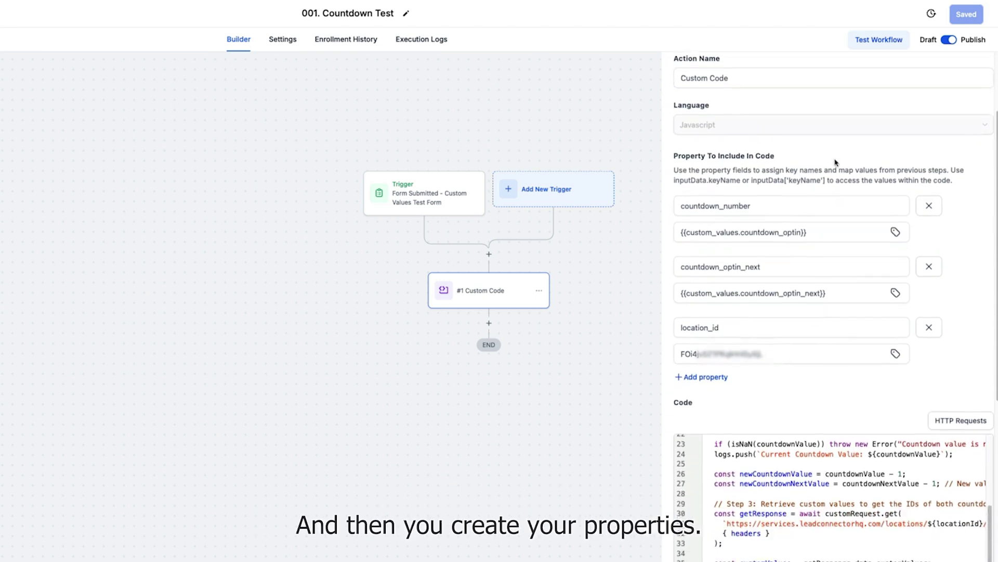
left_click_drag(680, 138, 750, 134)
left_click_drag(821, 165, 680, 167)
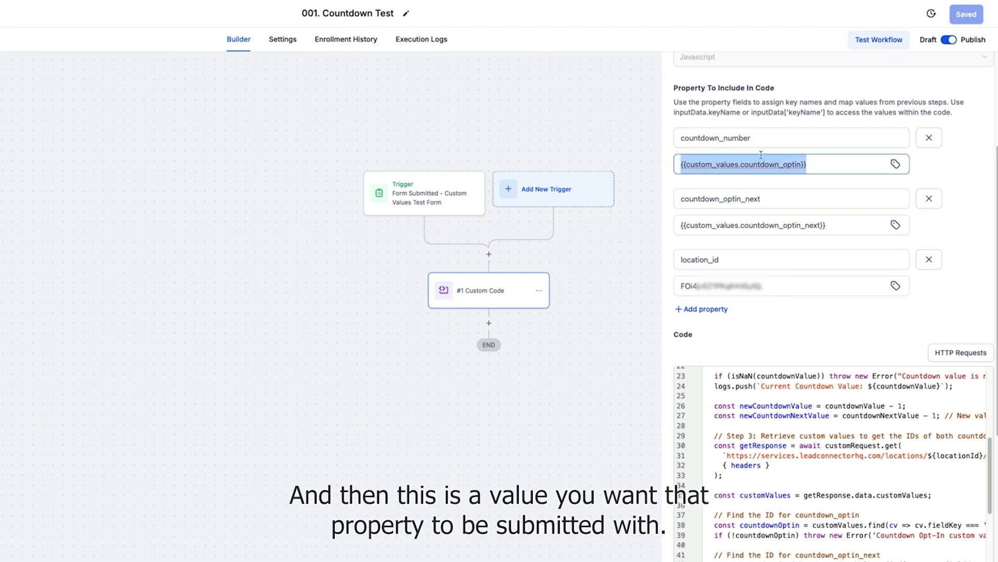
left_click_drag(816, 164, 680, 165)
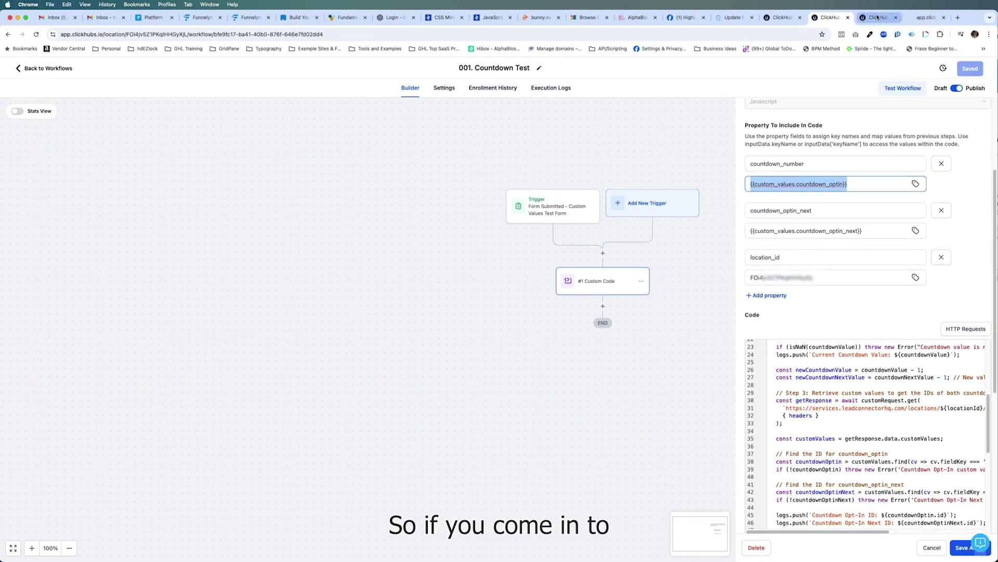
Copy the countdown_optin key from Custom Values' Test Values folder, then return to the workflow
left_click(877, 19)
left_click(781, 18)
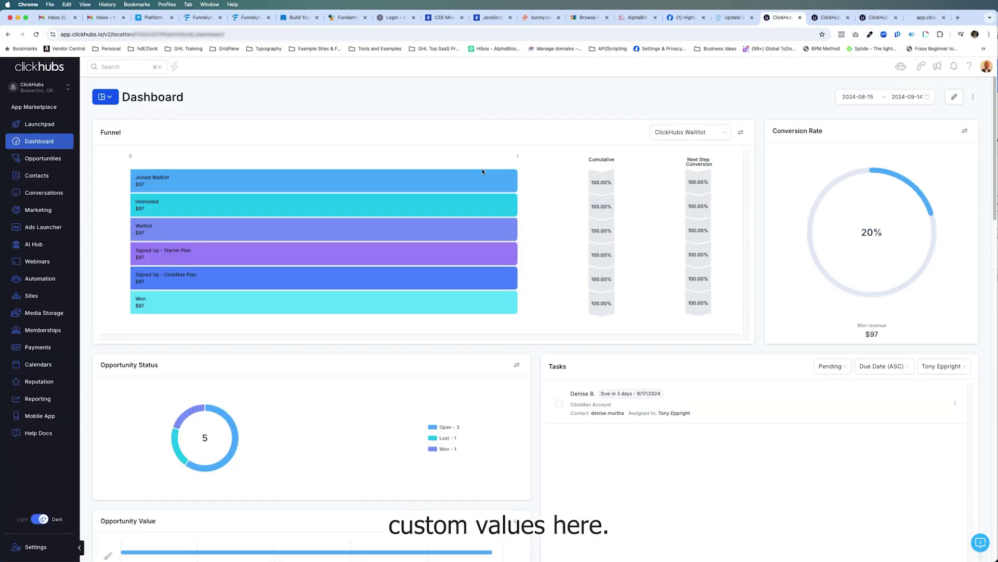
left_click(39, 546)
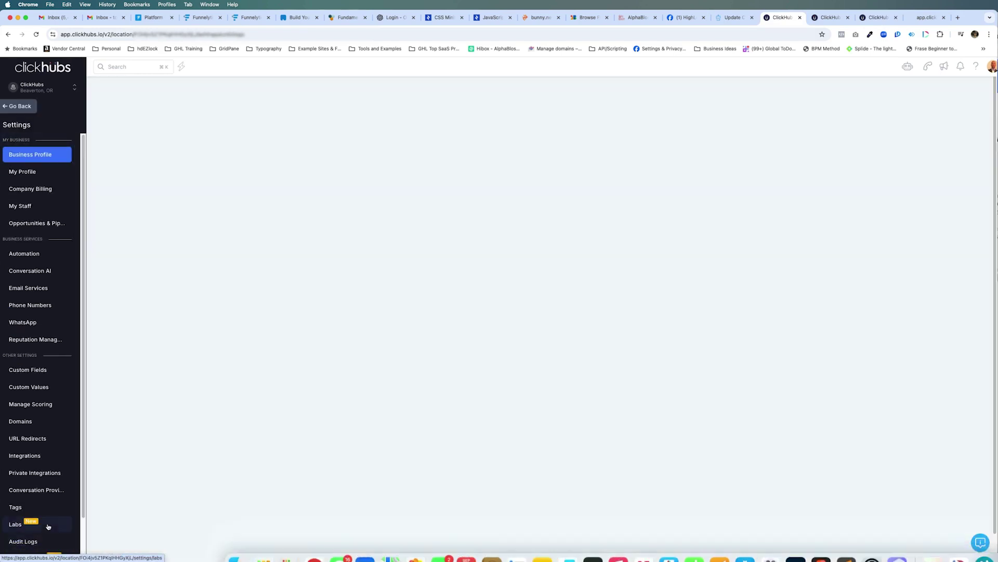
left_click(32, 541)
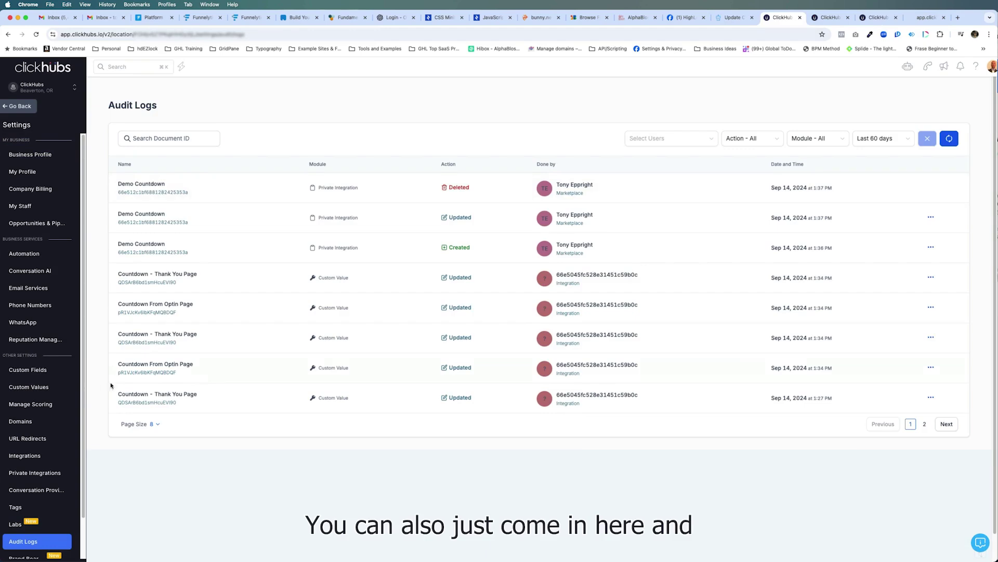
left_click(39, 388)
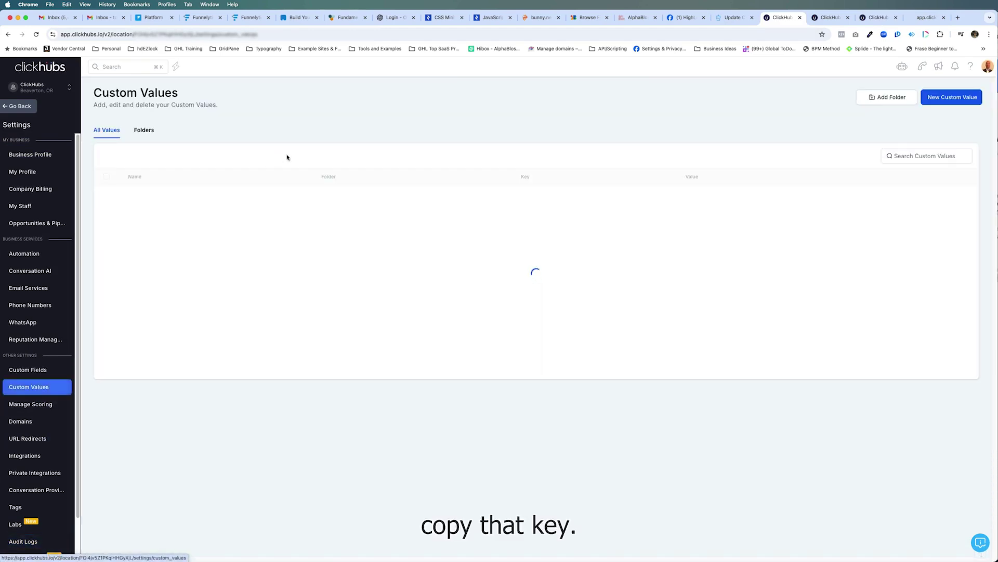
left_click(144, 130)
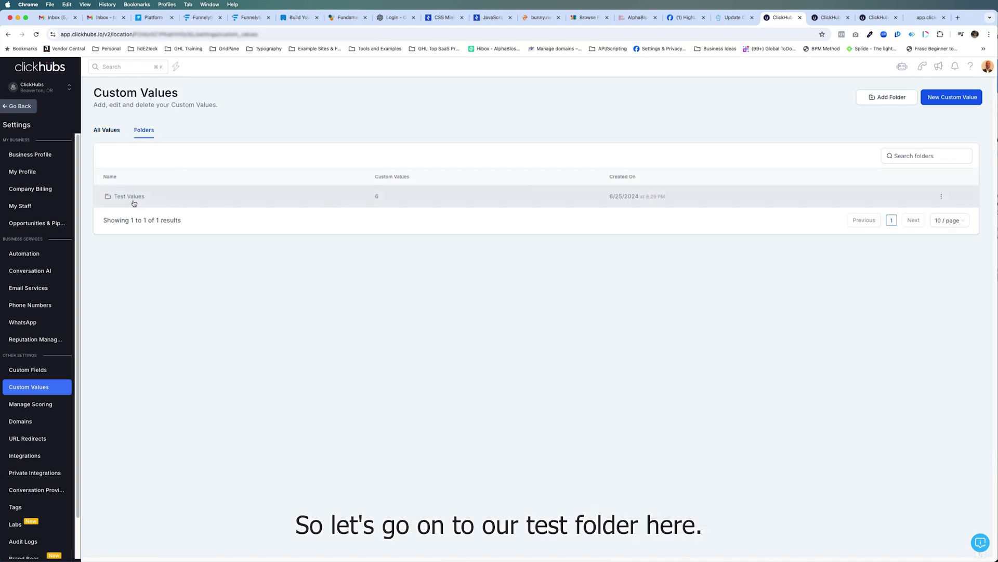
left_click(133, 198)
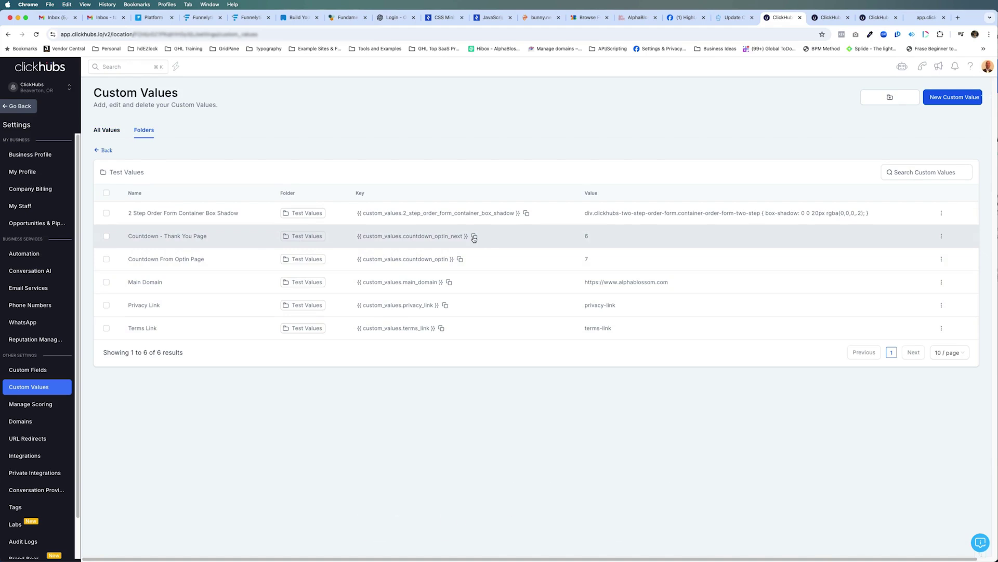
left_click(462, 260)
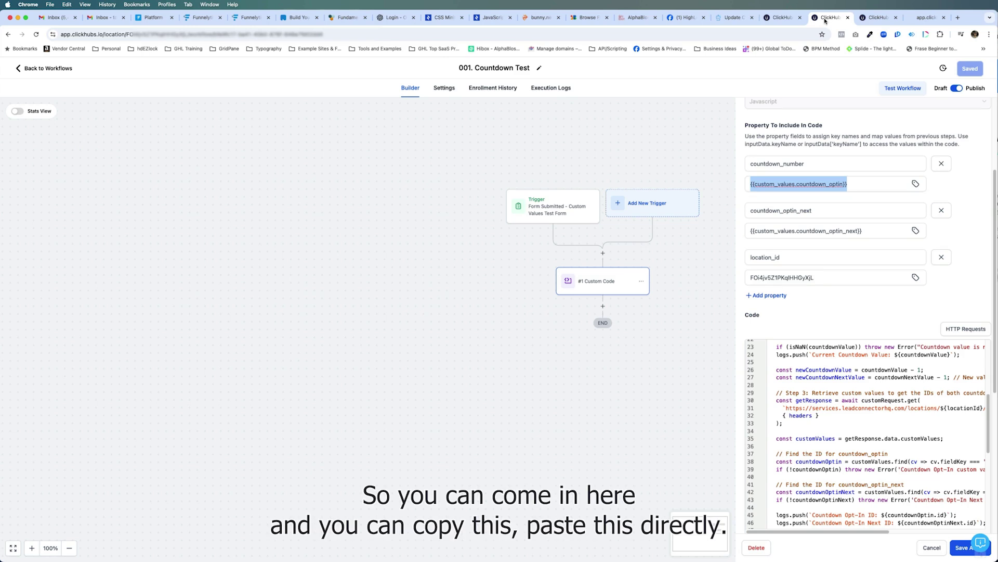
left_click(831, 18)
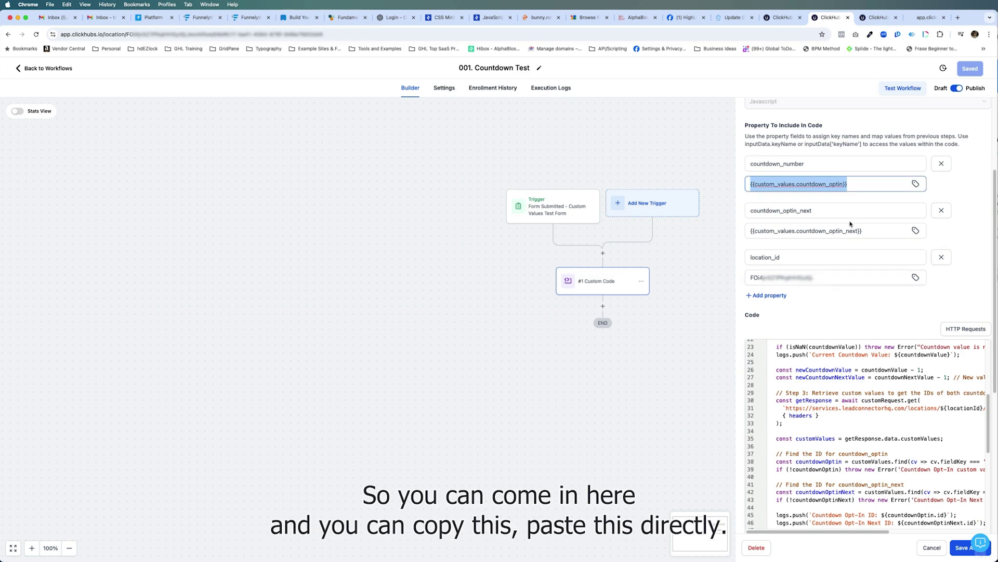
Replace the countdown_number value with the copied key and insert the Countdown From Optin custom value
left_click(867, 184)
key("super+a")
key("super+v")
left_click(916, 184)
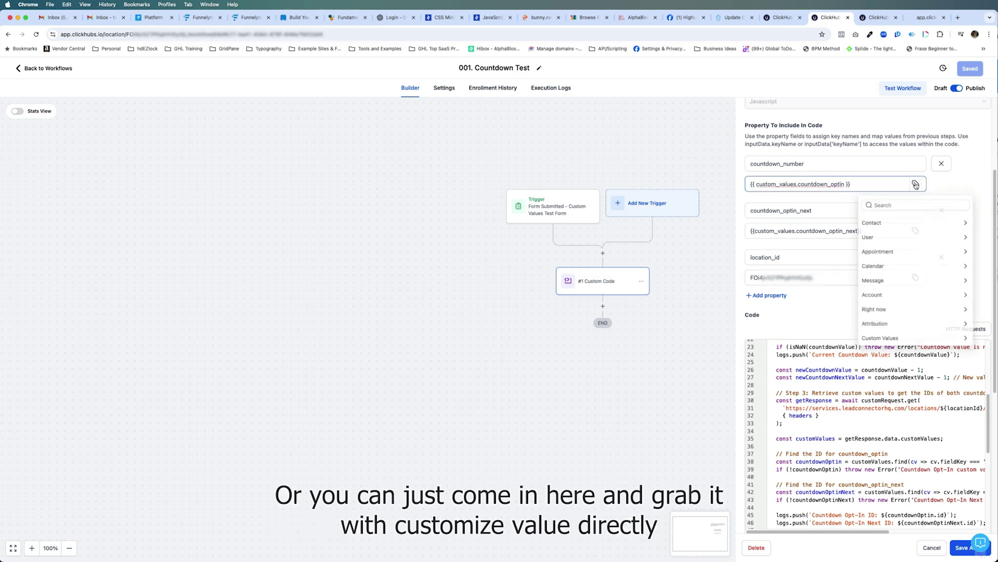
left_click(881, 338)
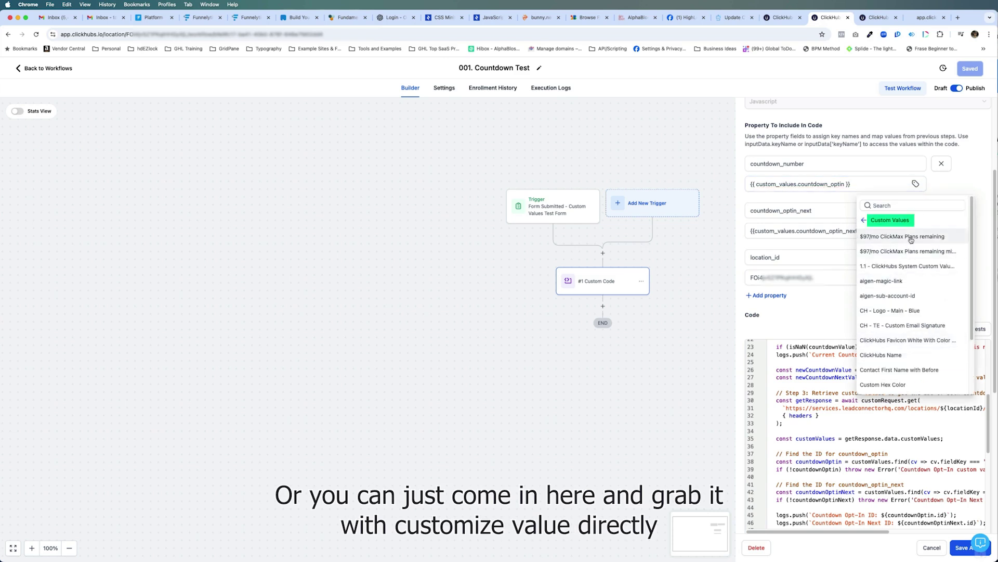
left_click(905, 206)
type("co")
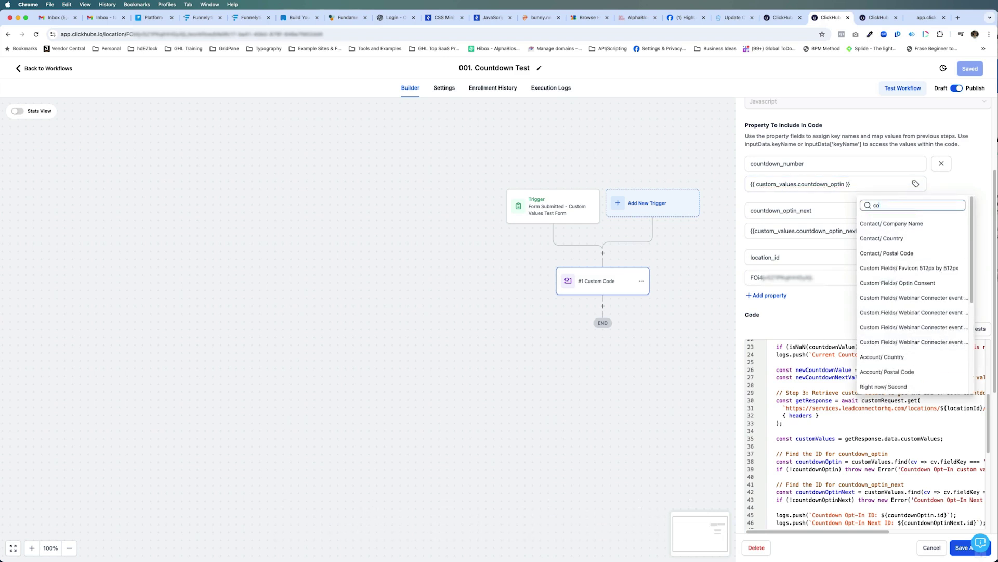
type("u")
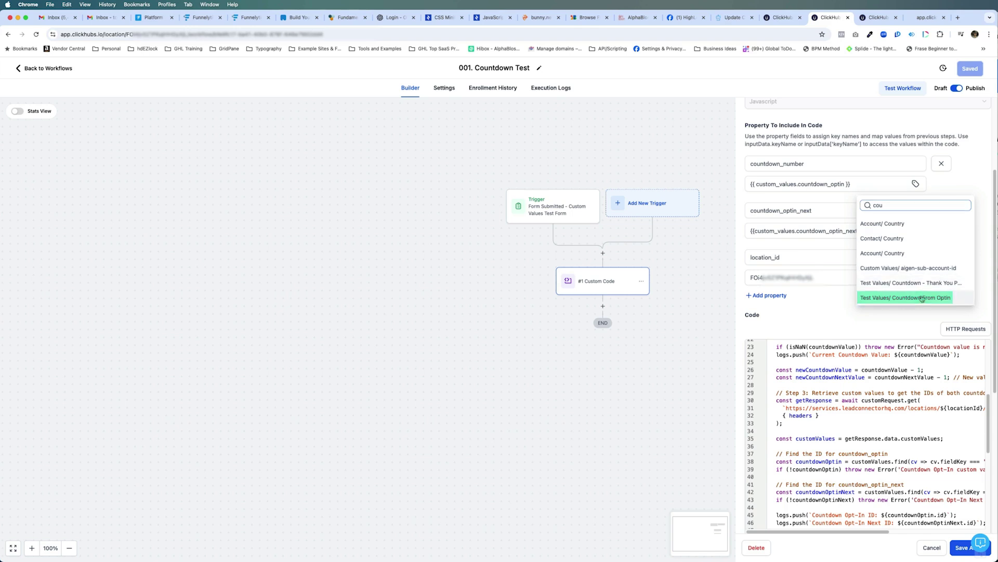
left_click(907, 297)
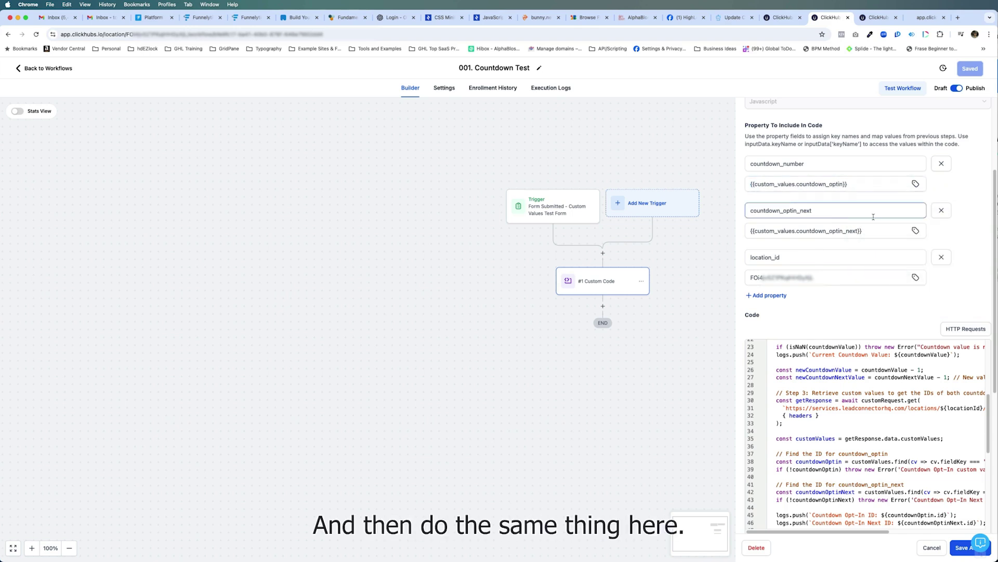
Review the location ID and authorization token, then save the Custom Code action and the workflow
left_click_drag(813, 277, 750, 277)
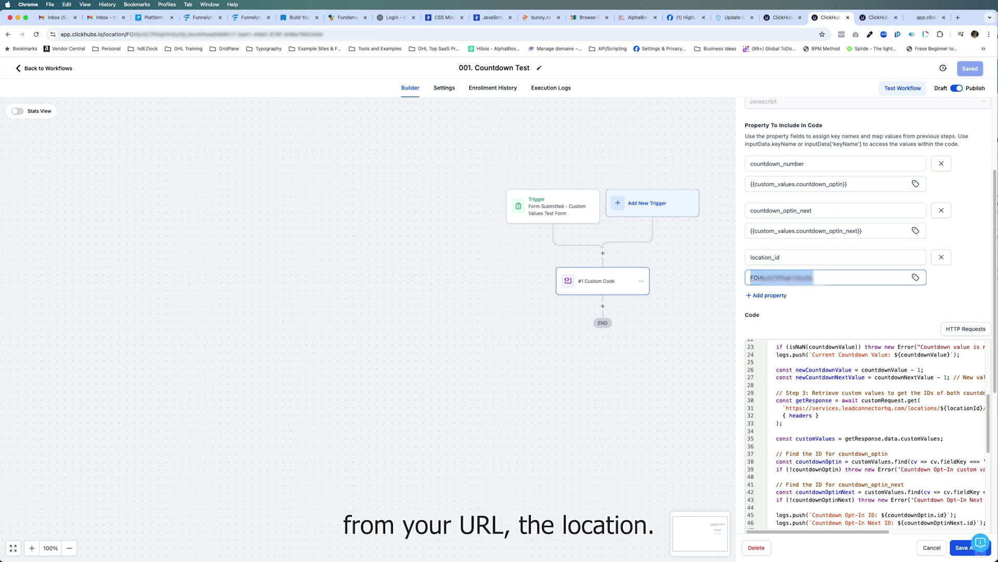
left_click(835, 310)
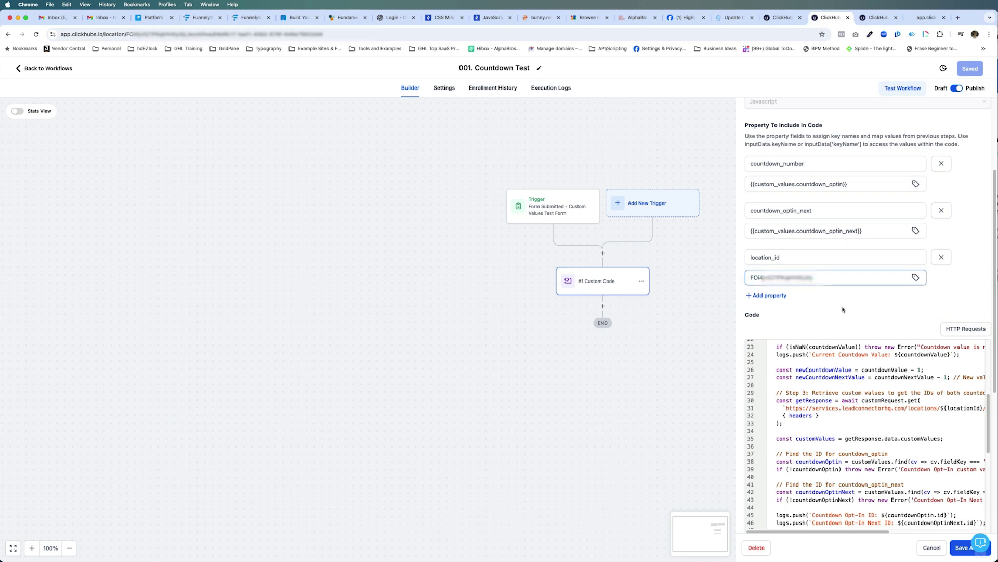
scroll(890, 369, "up", 4)
scroll(873, 380, "up", 3)
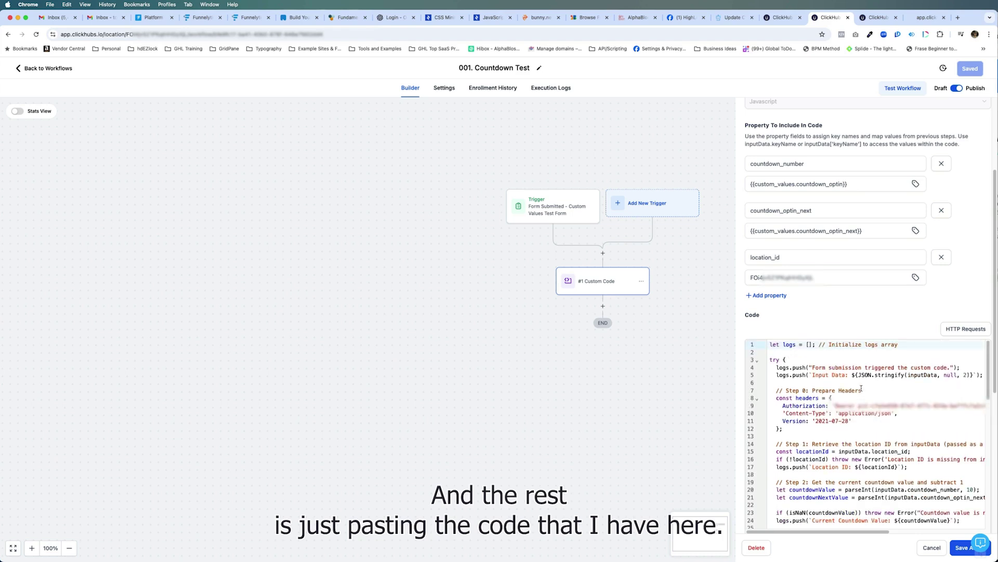
left_click_drag(856, 406, 968, 404)
scroll(869, 416, "down", 8)
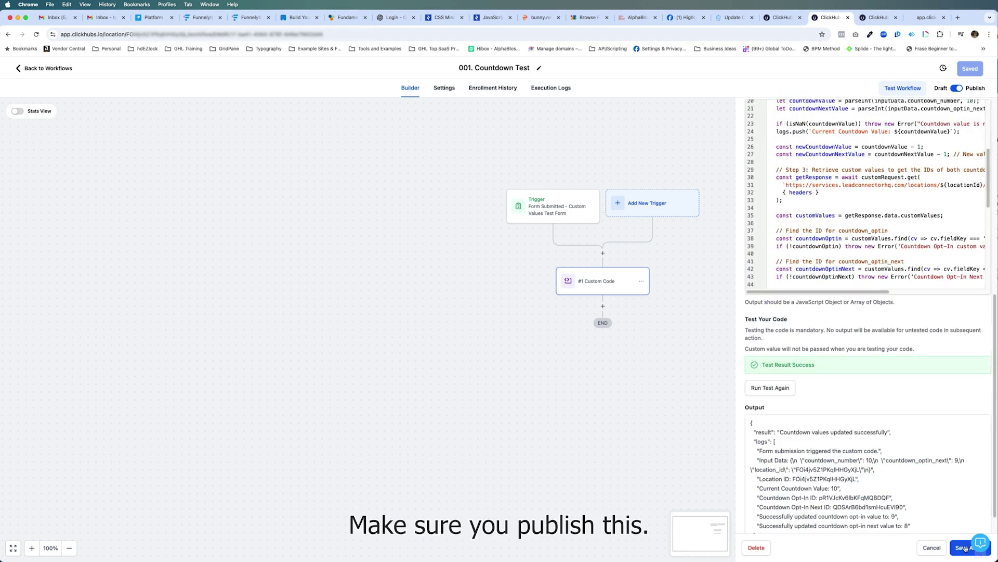
left_click(965, 547)
left_click(971, 74)
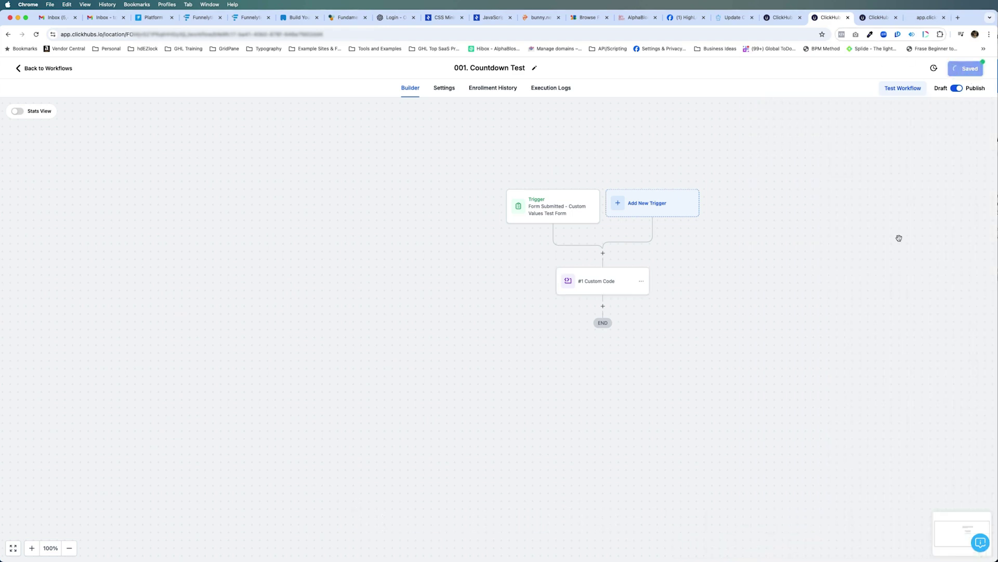
left_click(871, 18)
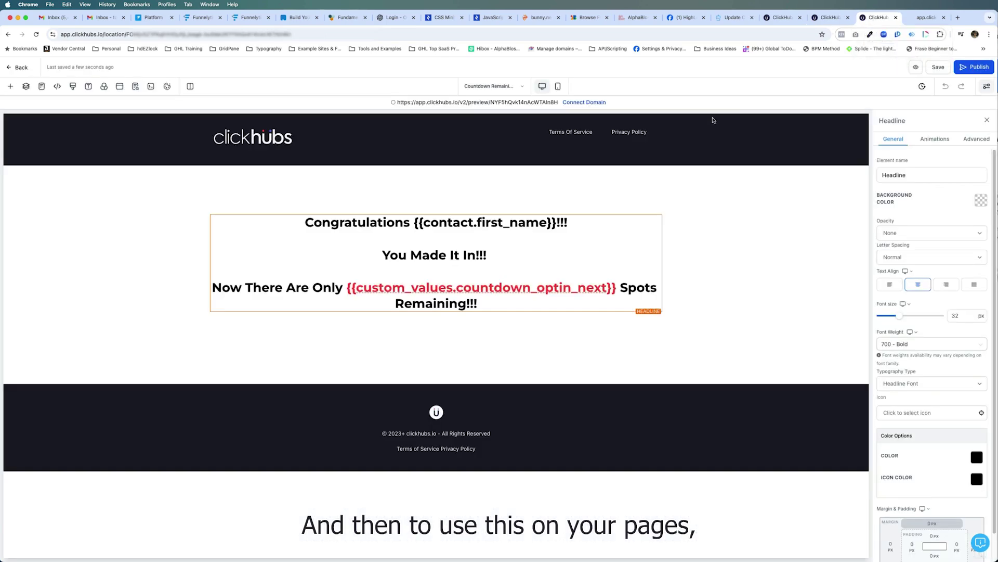
Open the Countdown Opt-in page and delete the countdown placeholder from its headline
left_click(476, 86)
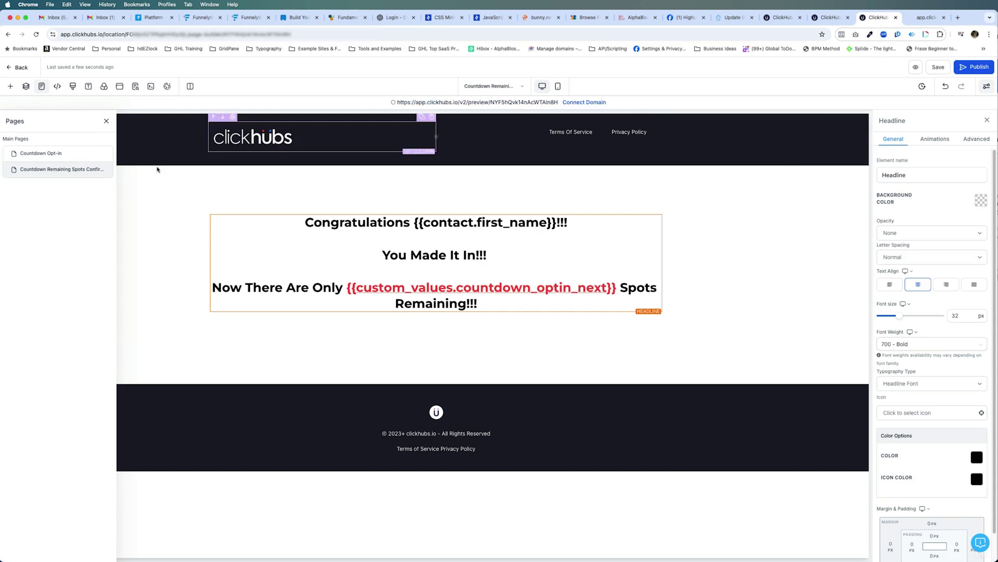
left_click(52, 154)
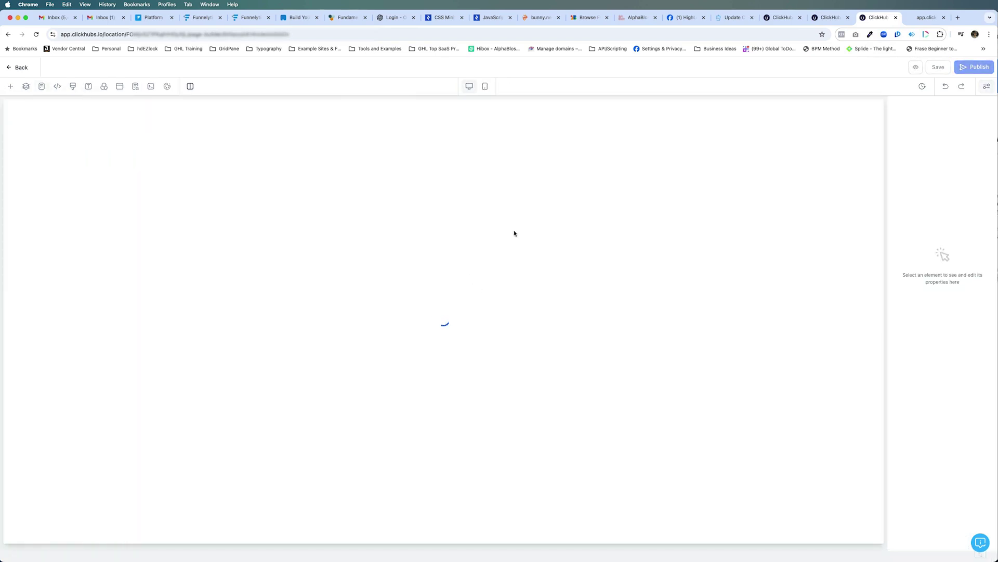
left_click(335, 224)
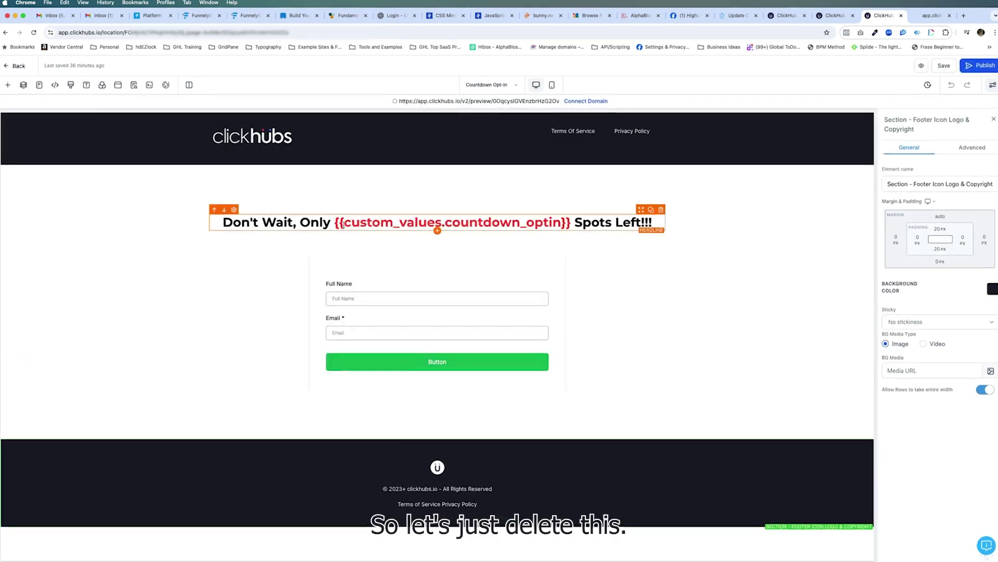
left_click_drag(346, 219, 667, 218)
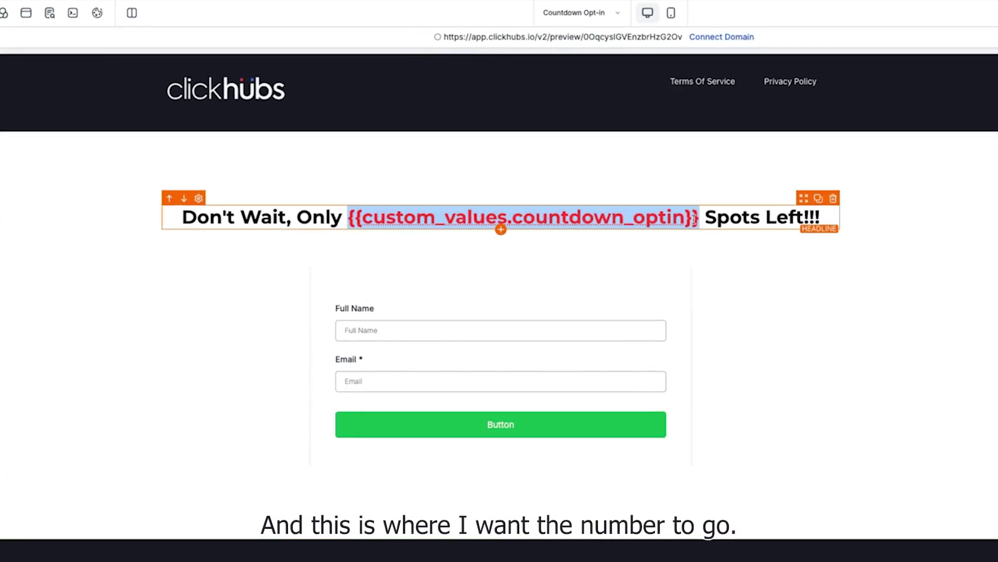
key("BackSpace")
left_click(523, 217)
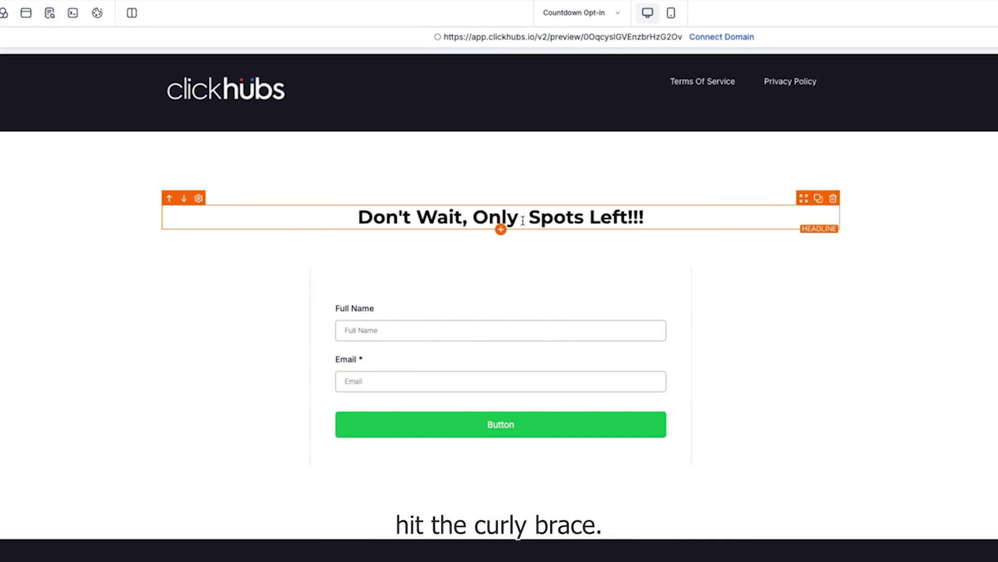
Insert the Countdown From Optin Page custom value into the headline and colour it ClickHubs Red
type("{")
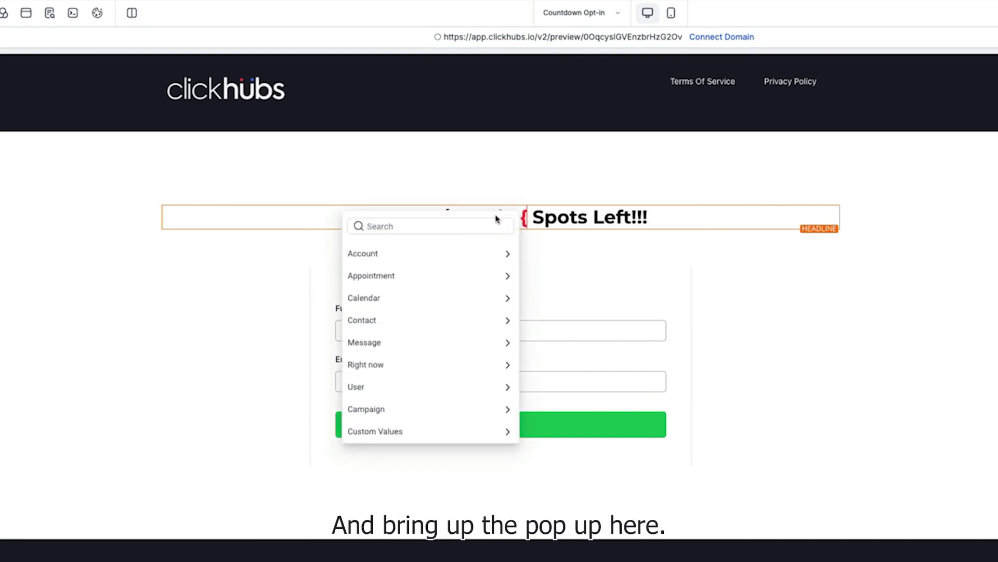
left_click(427, 429)
left_click(413, 226)
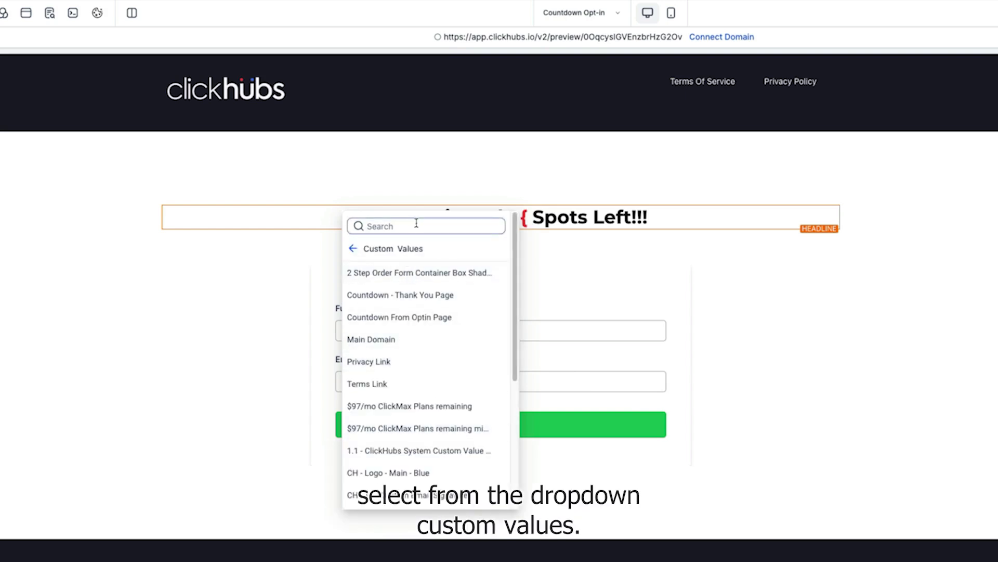
type("count")
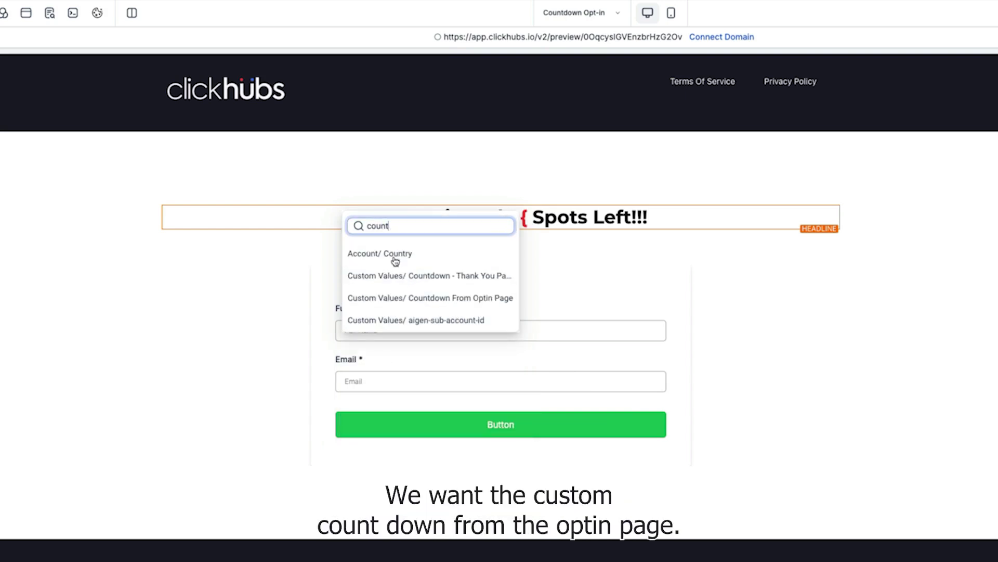
left_click(436, 299)
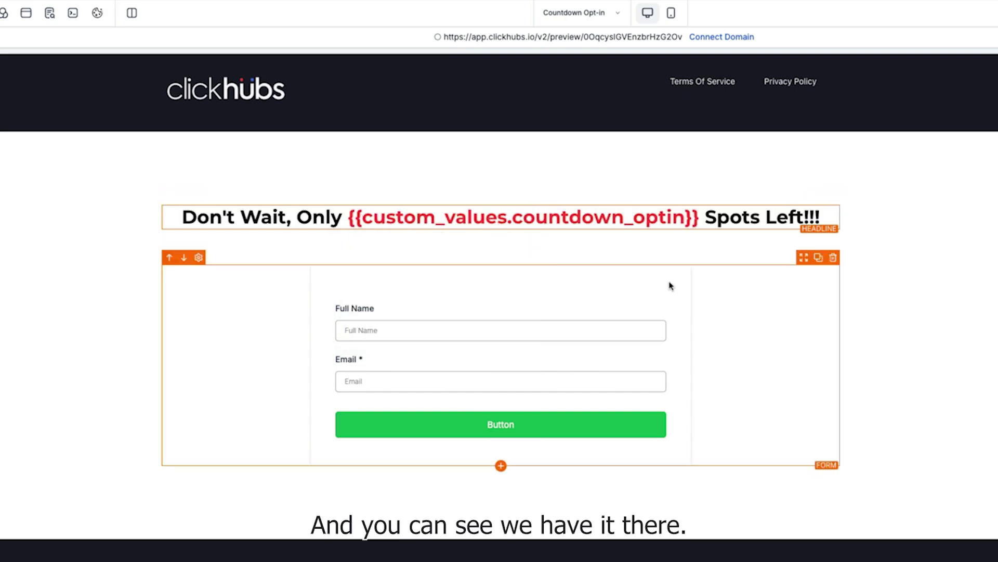
left_click_drag(348, 217, 700, 218)
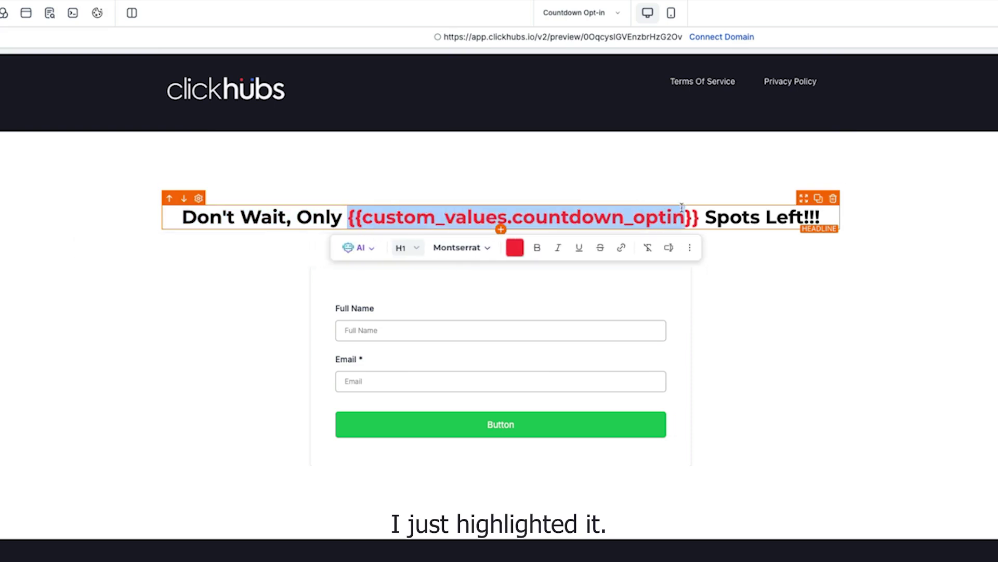
left_click(522, 249)
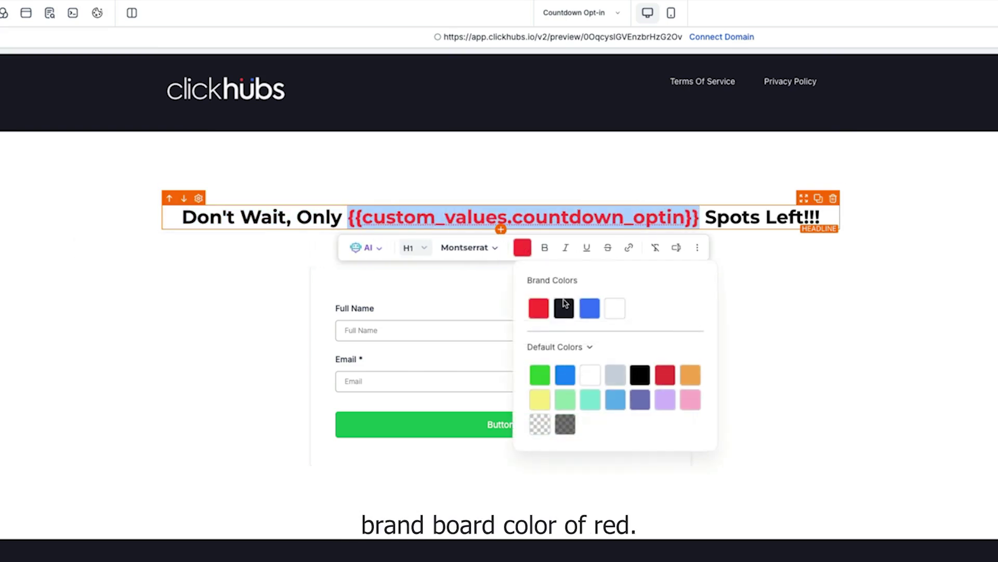
left_click(539, 308)
left_click(779, 311)
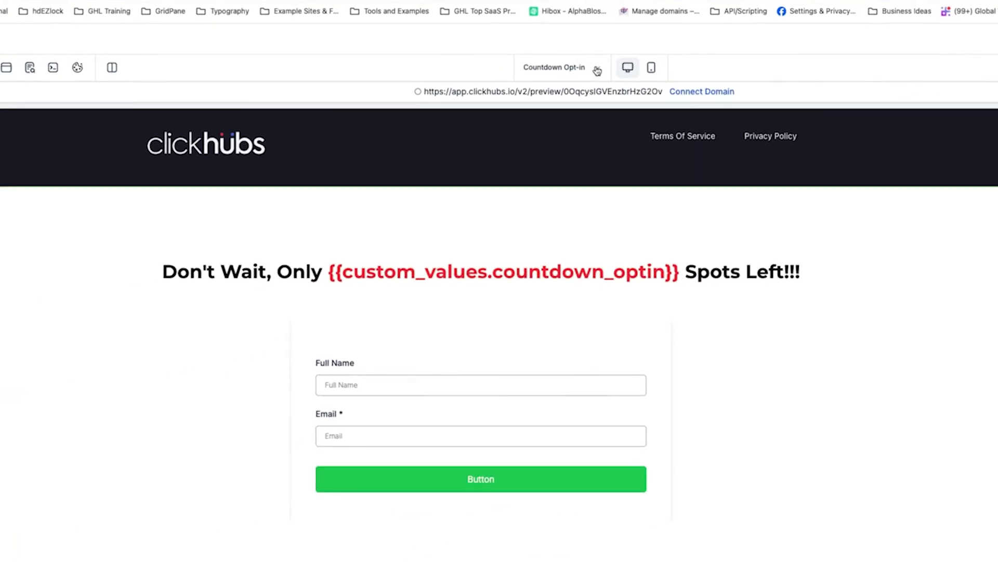
left_click(597, 69)
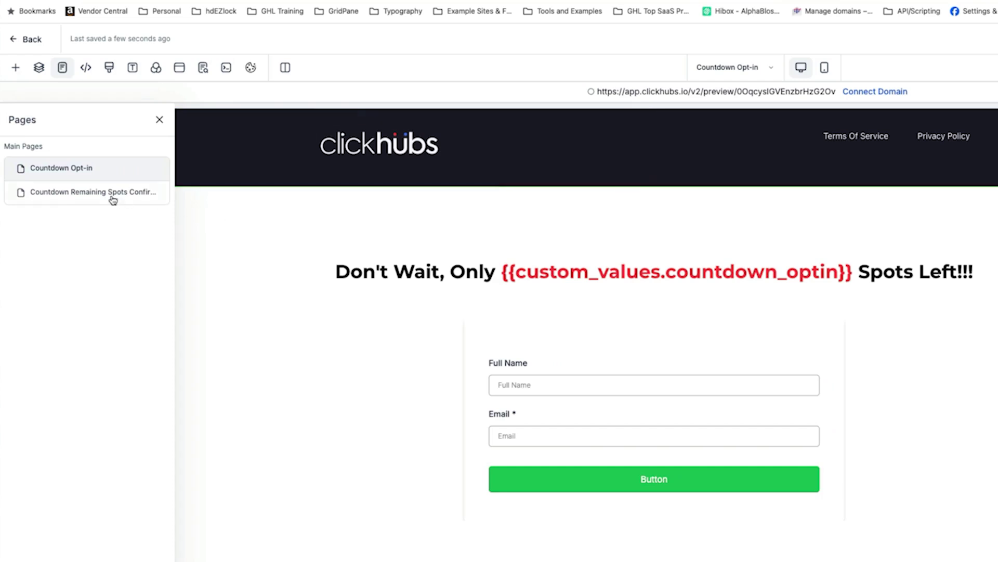
Check the Countdown Remaining Spots Confirmation headline and the opt-in preview showing 9 Spots Left
left_click(113, 197)
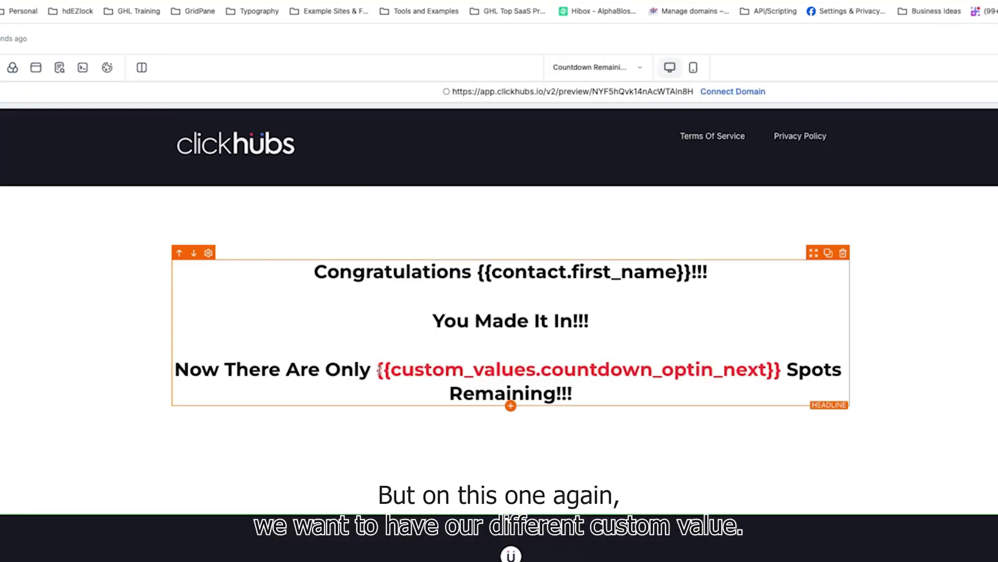
left_click_drag(782, 371, 378, 372)
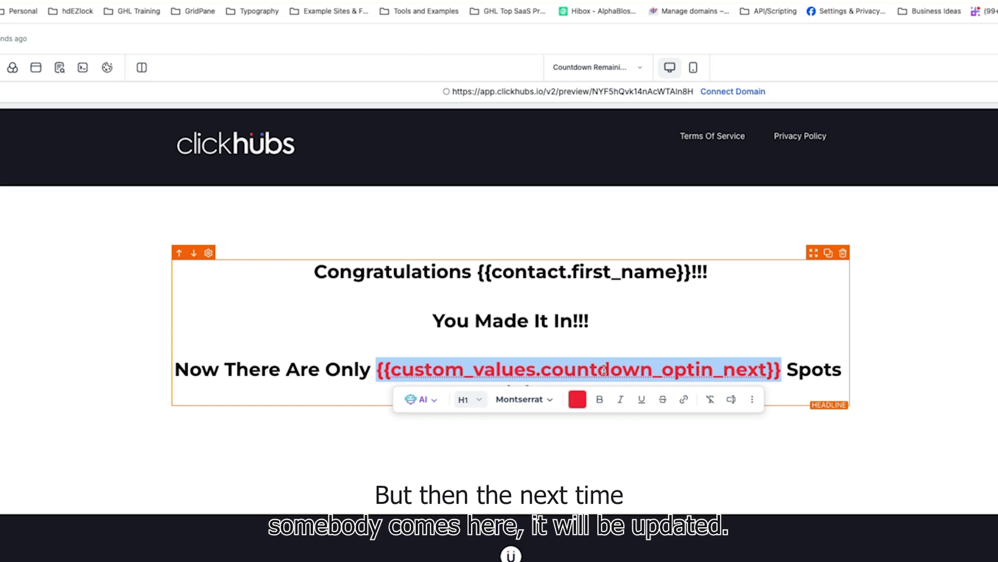
left_click(981, 341)
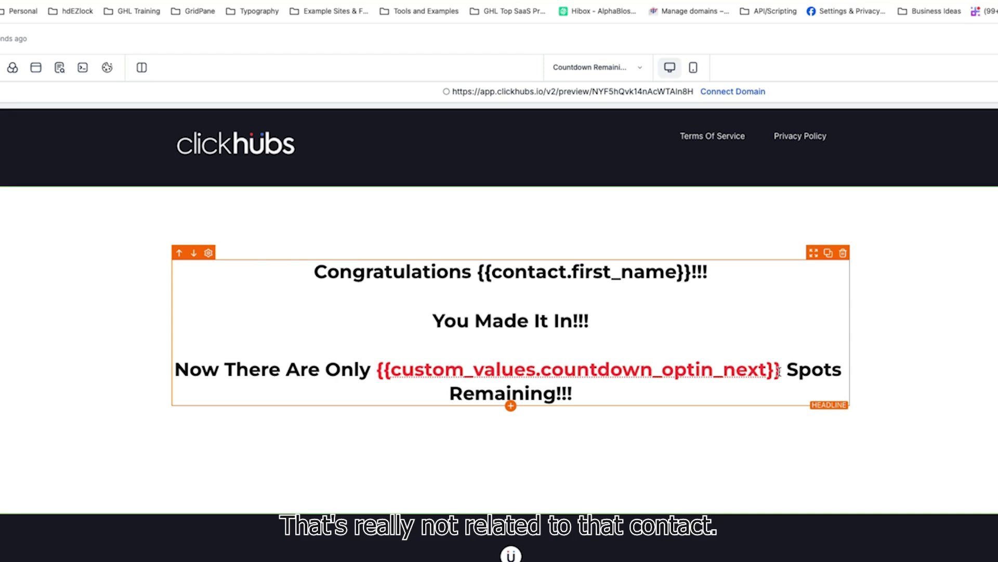
left_click(925, 323)
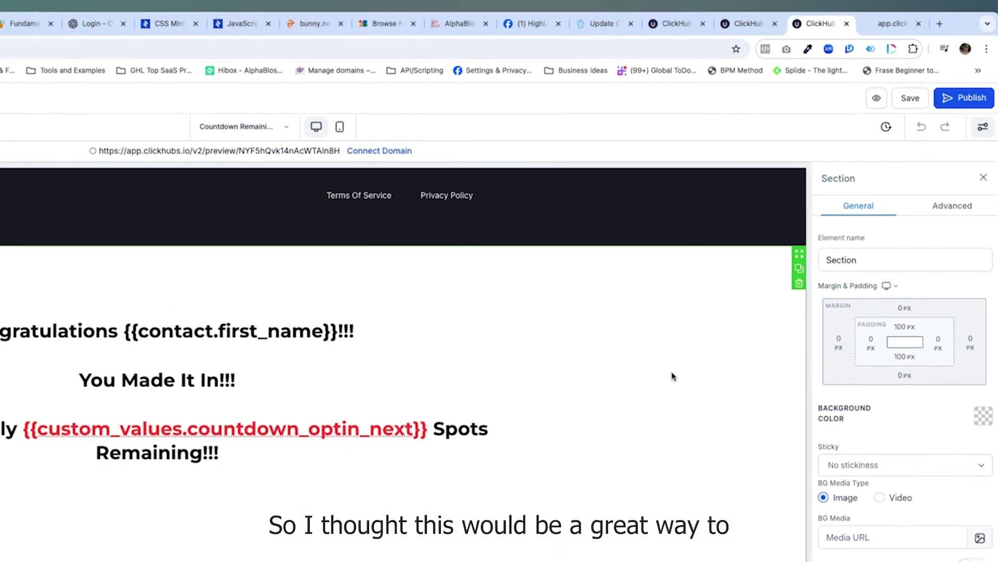
key("ctrl+Tab")
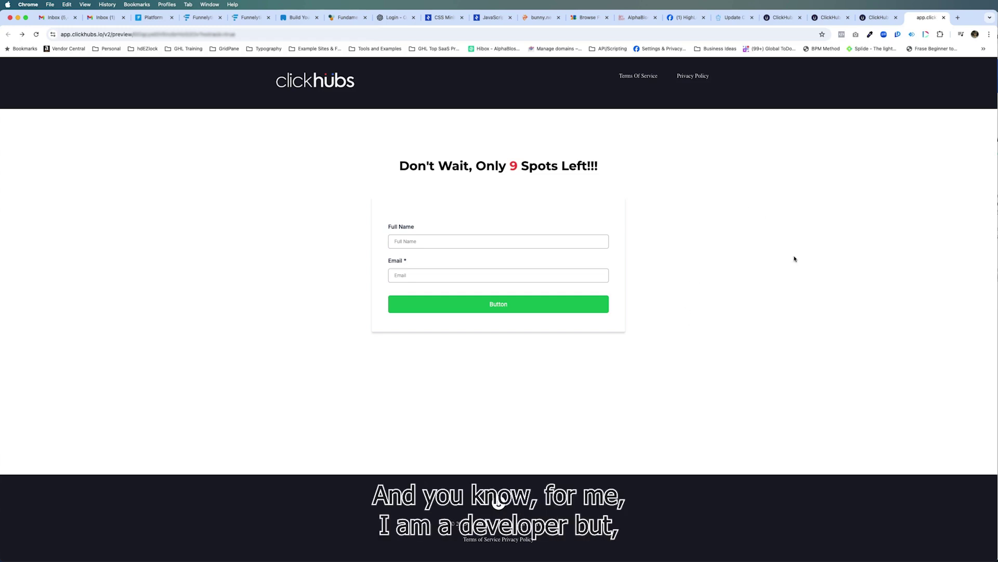
left_click(830, 17)
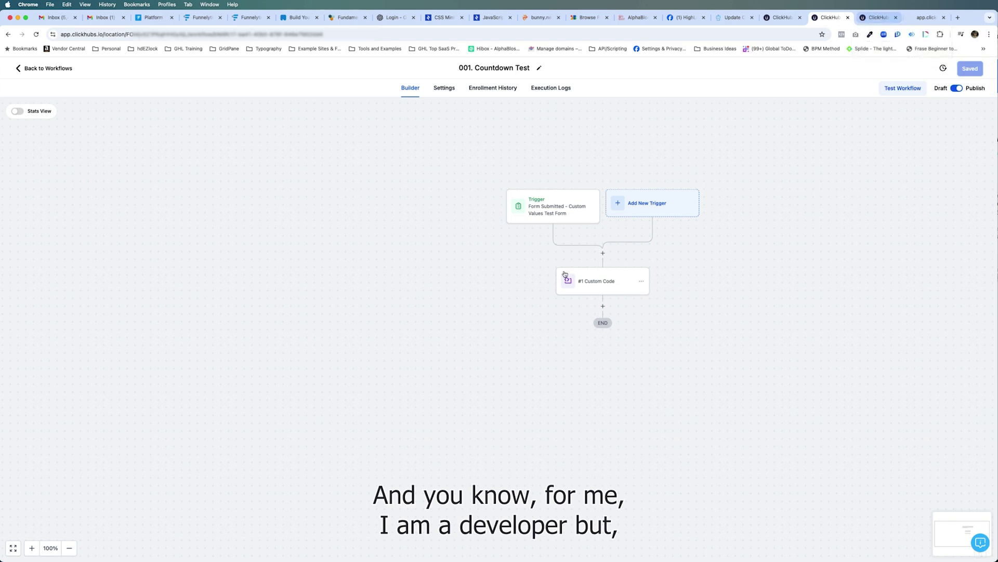
Open the #1 Custom Code step and scroll through its mapped properties, countdown code and test result
left_click(612, 287)
scroll(840, 388, "down", 10)
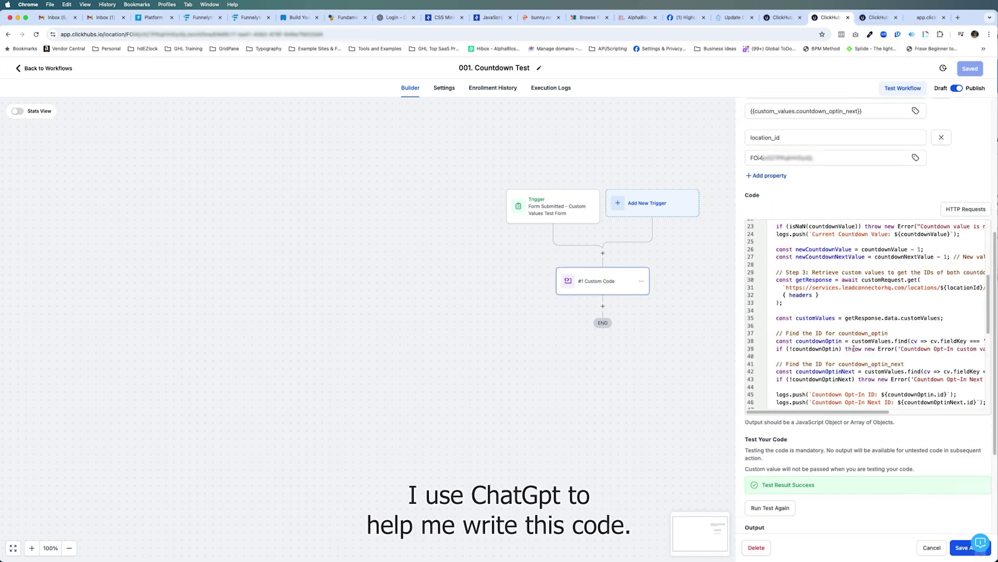
scroll(860, 362, "down", 4)
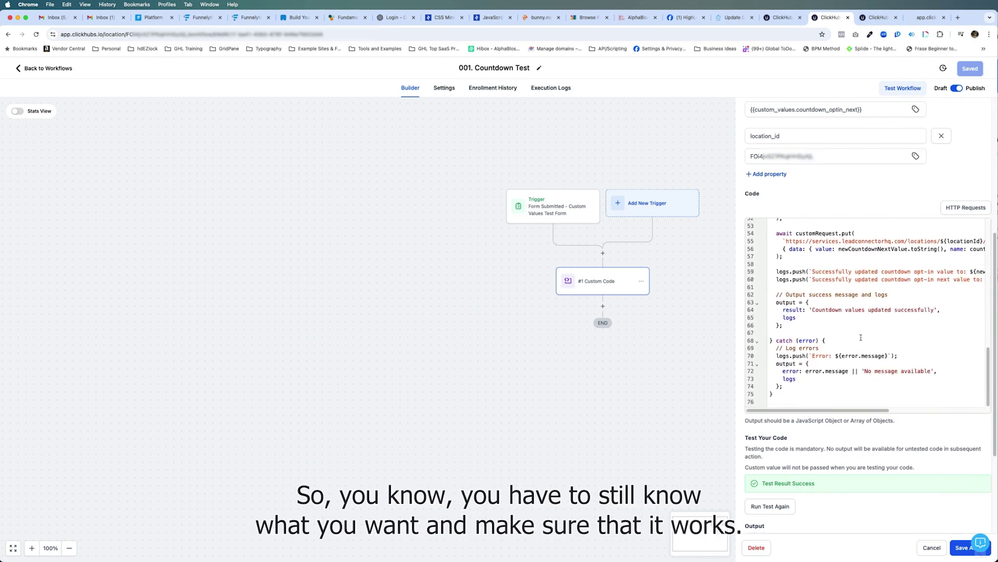
scroll(861, 338, "up", 8)
scroll(861, 338, "up", 10)
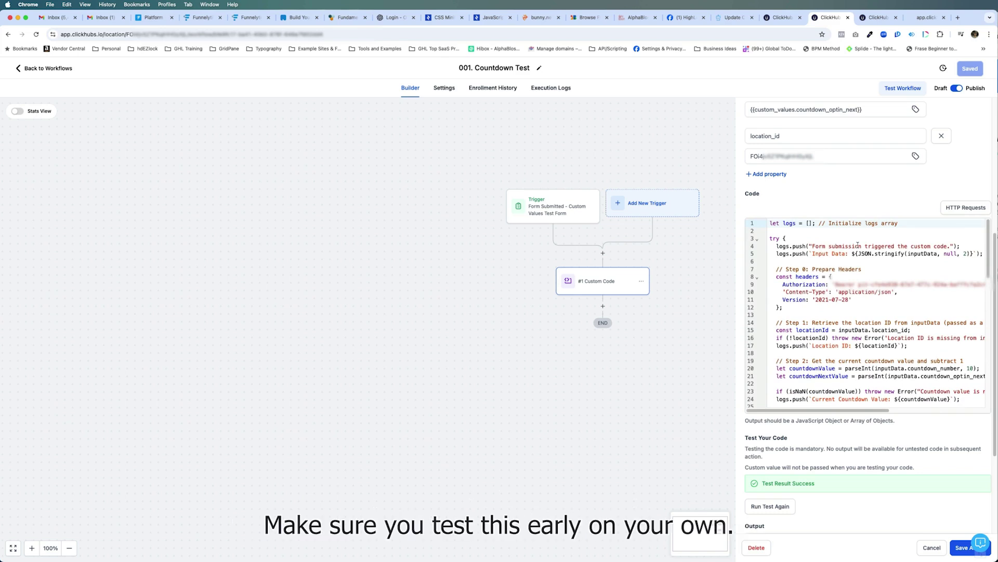
scroll(858, 237, "up", 1)
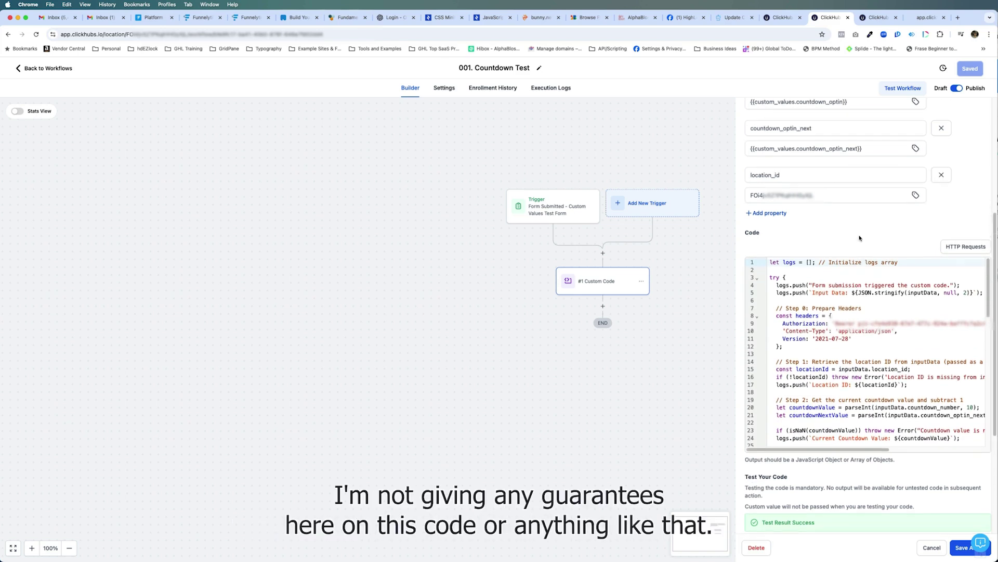
scroll(866, 261, "down", 15)
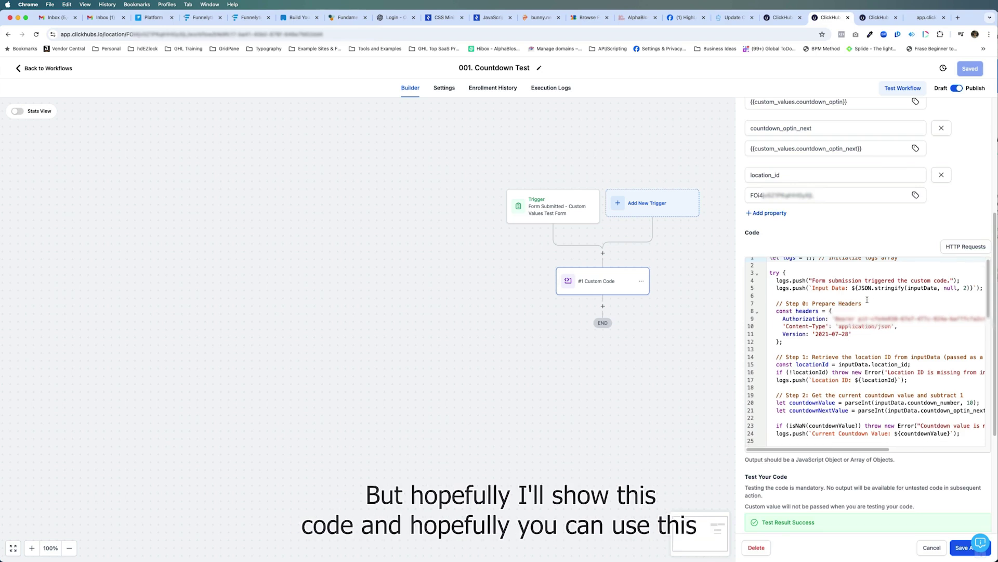
scroll(860, 334, "up", 15)
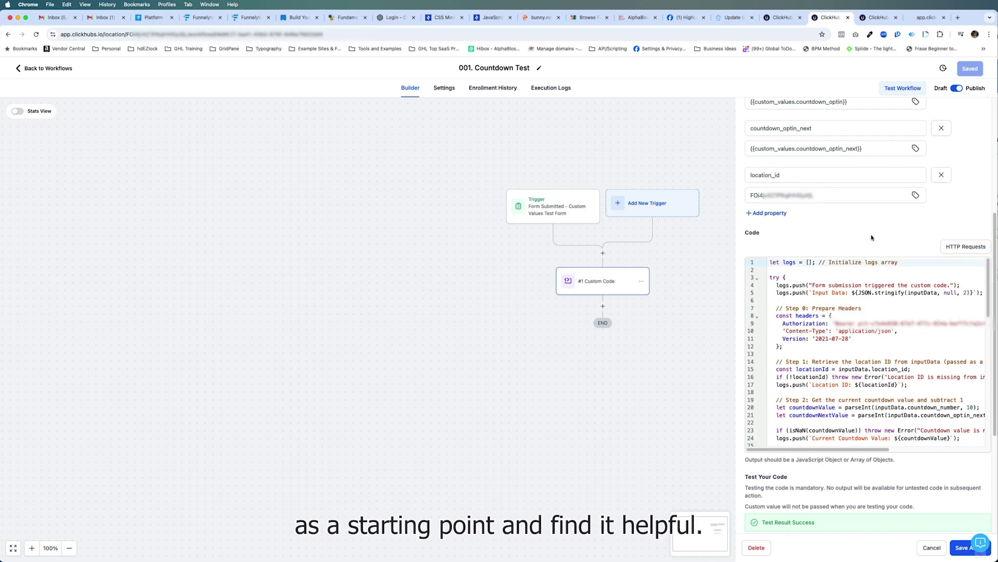